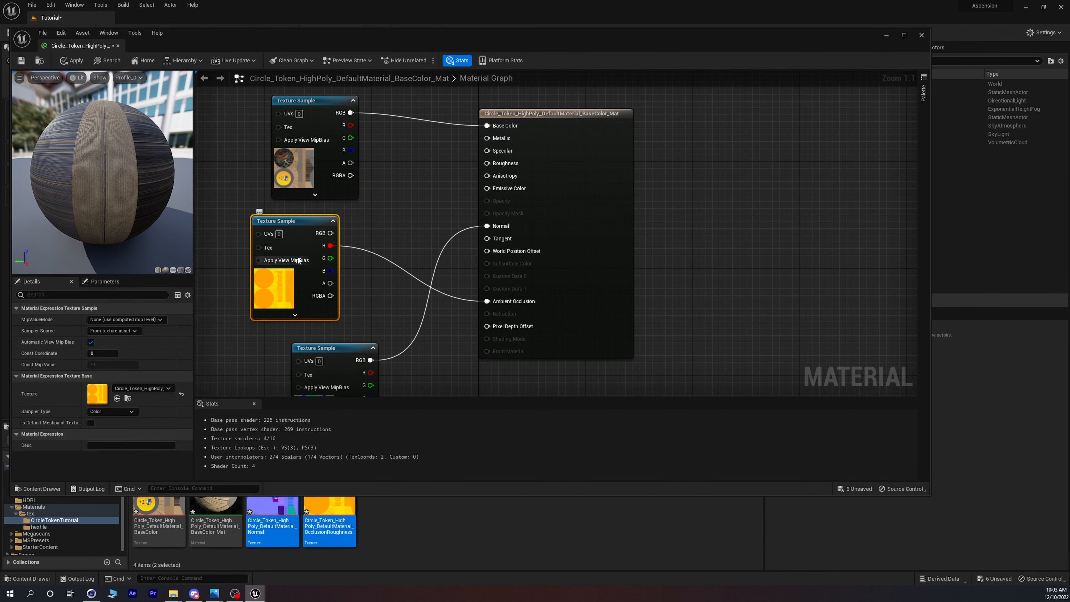
- Connect the green channel of the OcclusionRoughness texture sample to the material's Roughness input
drag(330, 258, 492, 165)
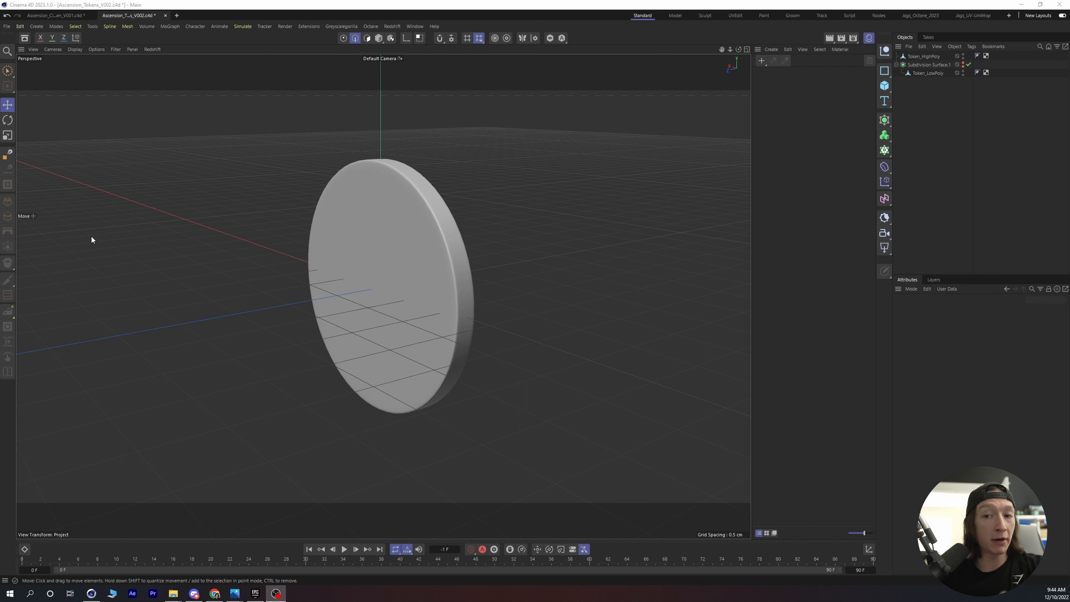
- Bring CircleToken_UVs_00005.jpg from the Circle Tiles folder into the Cinema 4D scene as a new material
click(173, 593)
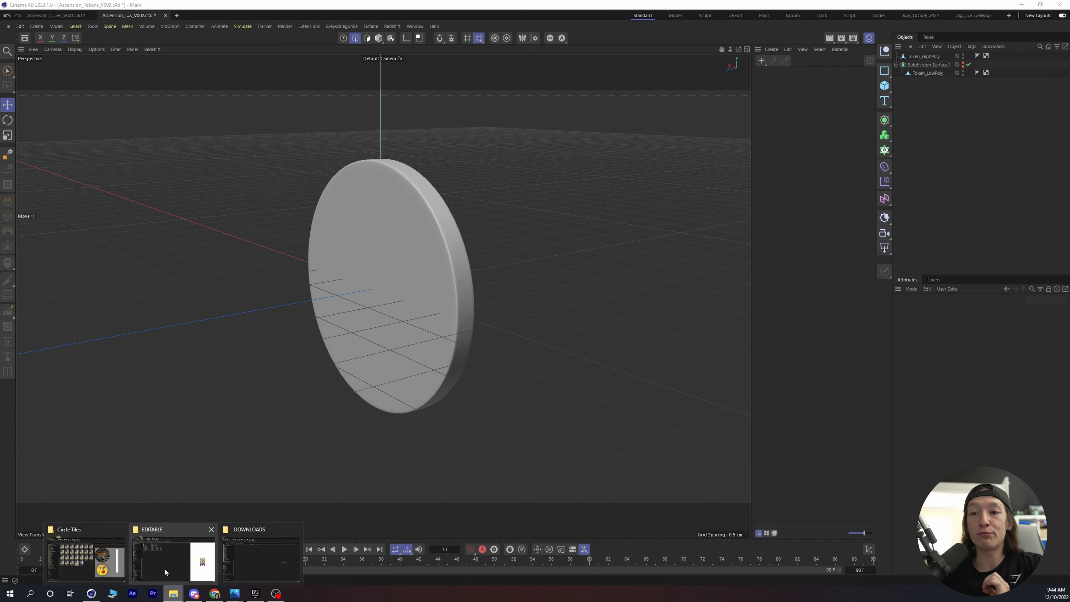
click(89, 565)
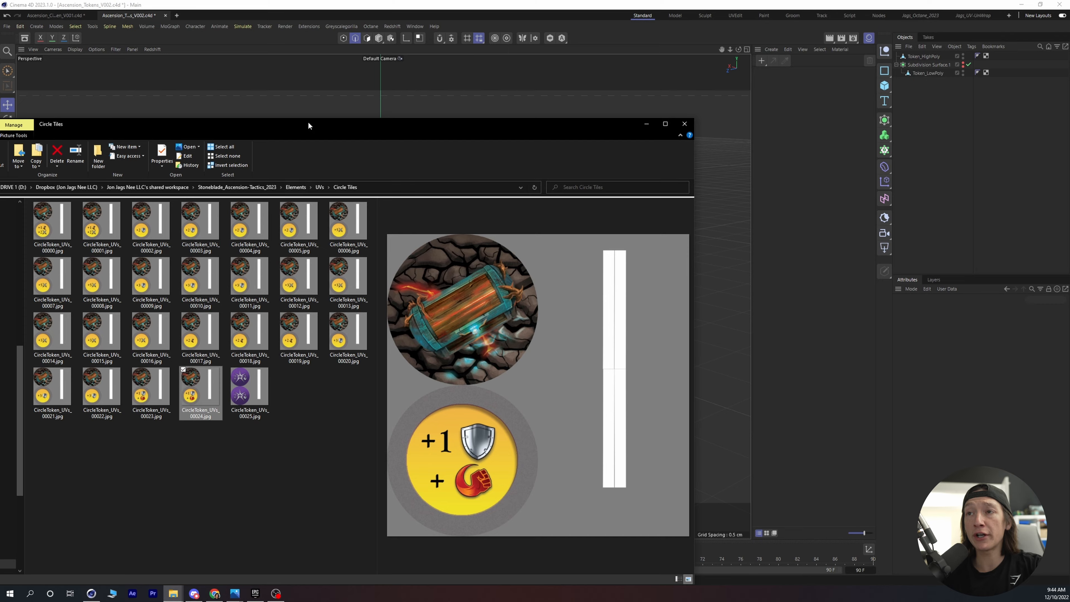
drag(308, 125, 453, 79)
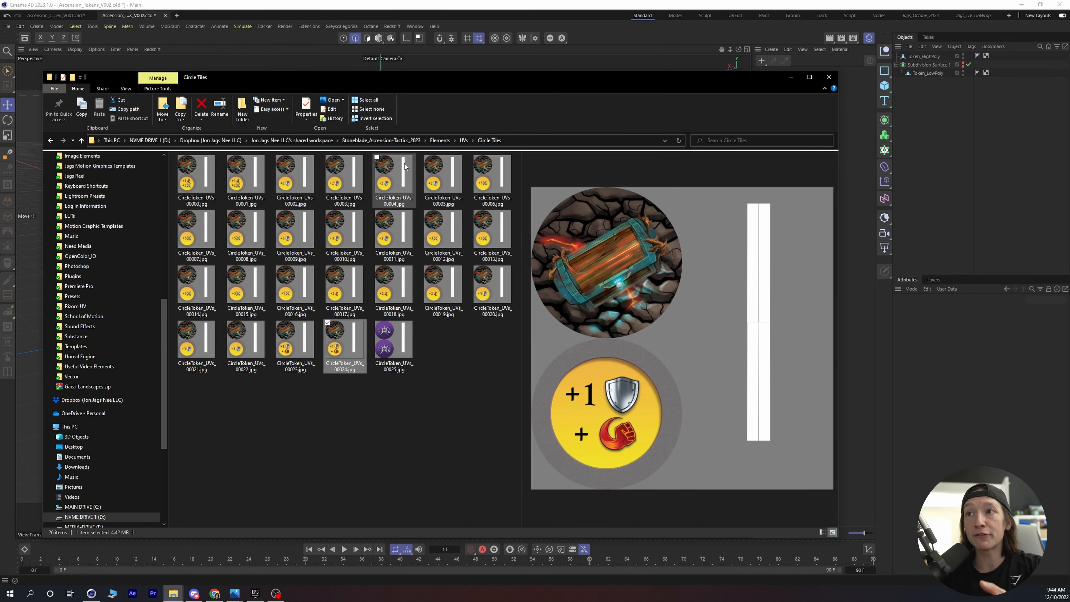
click(393, 175)
drag(444, 82, 778, 147)
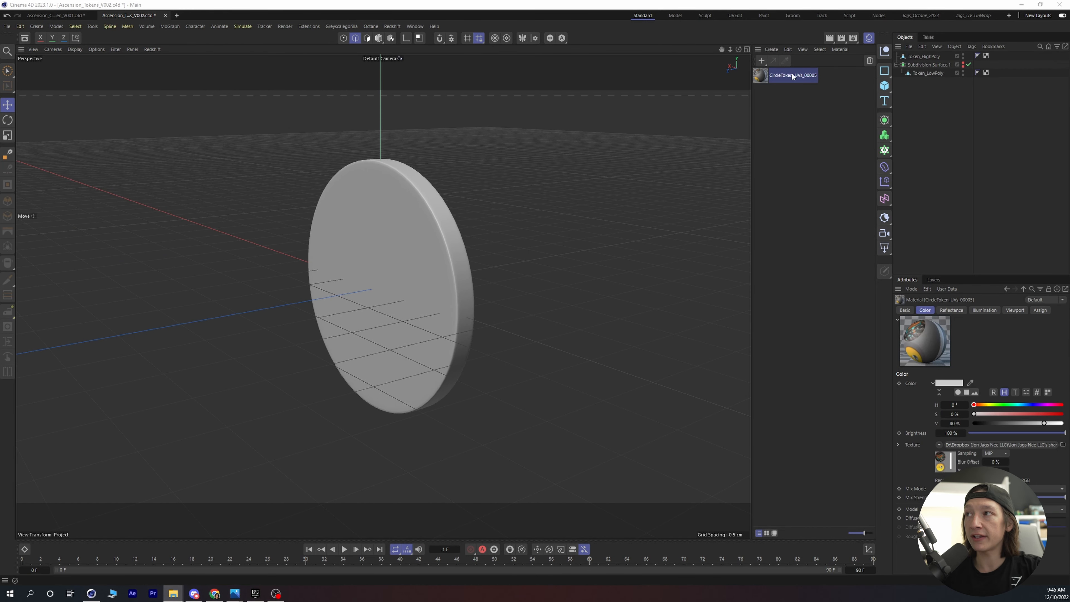
- Apply the CircleToken_UVs_00005 material to Token_HighPoly and inspect how the artwork maps onto the token's face and rim
drag(792, 76, 206, 228)
alt+middle_drag(573, 275, 407, 261)
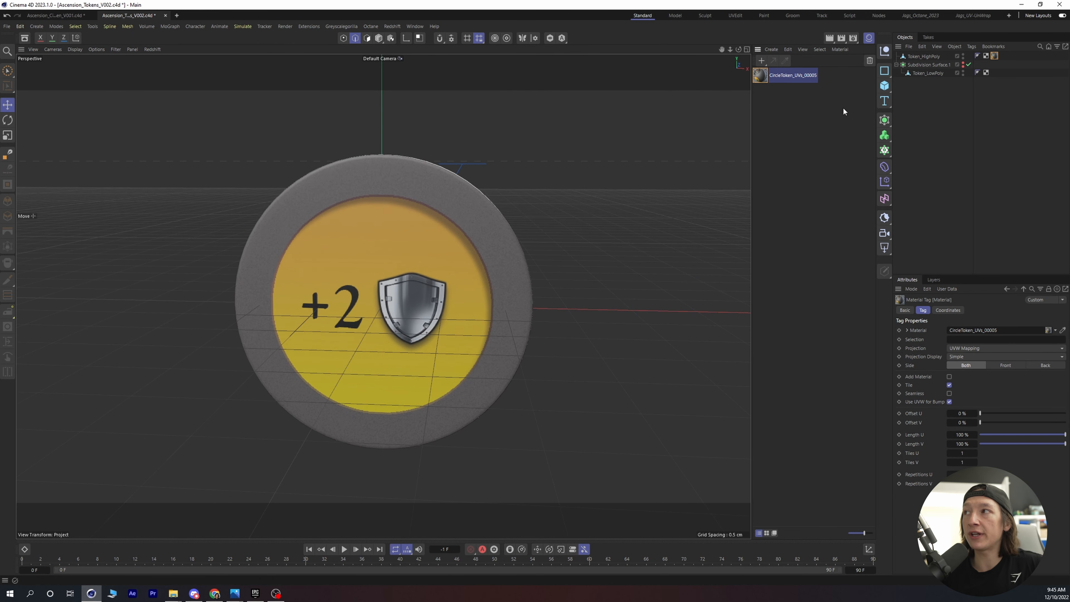
click(460, 198)
alt+drag(461, 198, 437, 210)
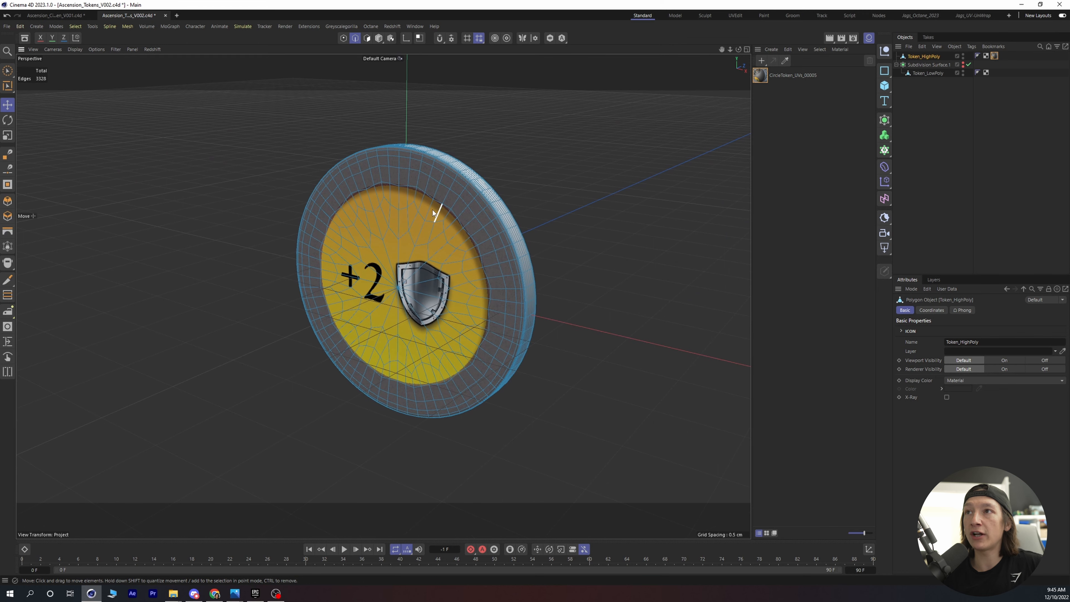
- Try rotating the Token_HighPoly object in Model mode, and undo the rotation
click(378, 39)
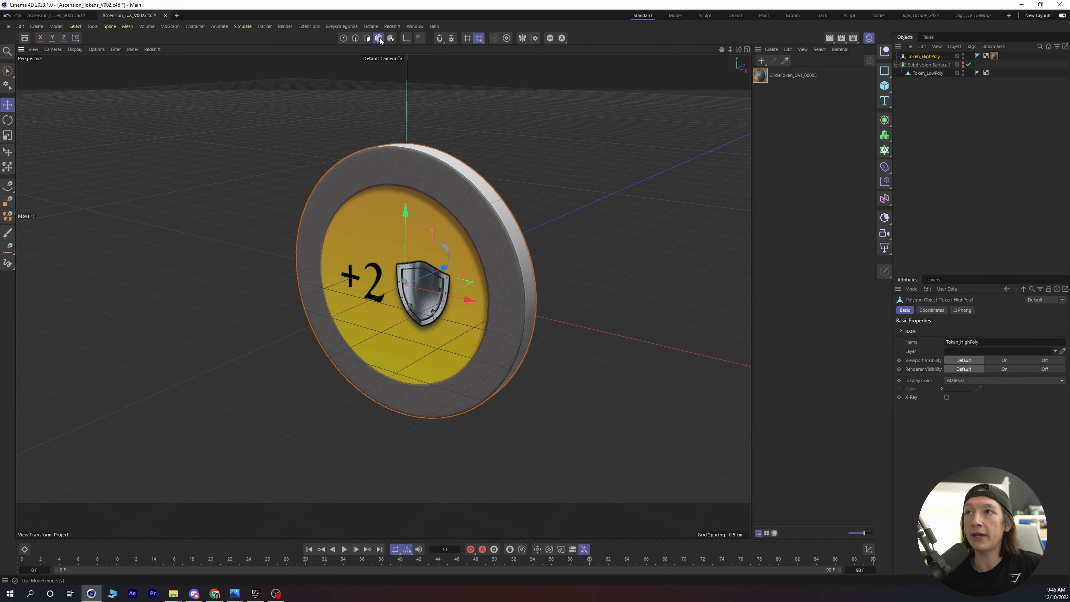
key(r)
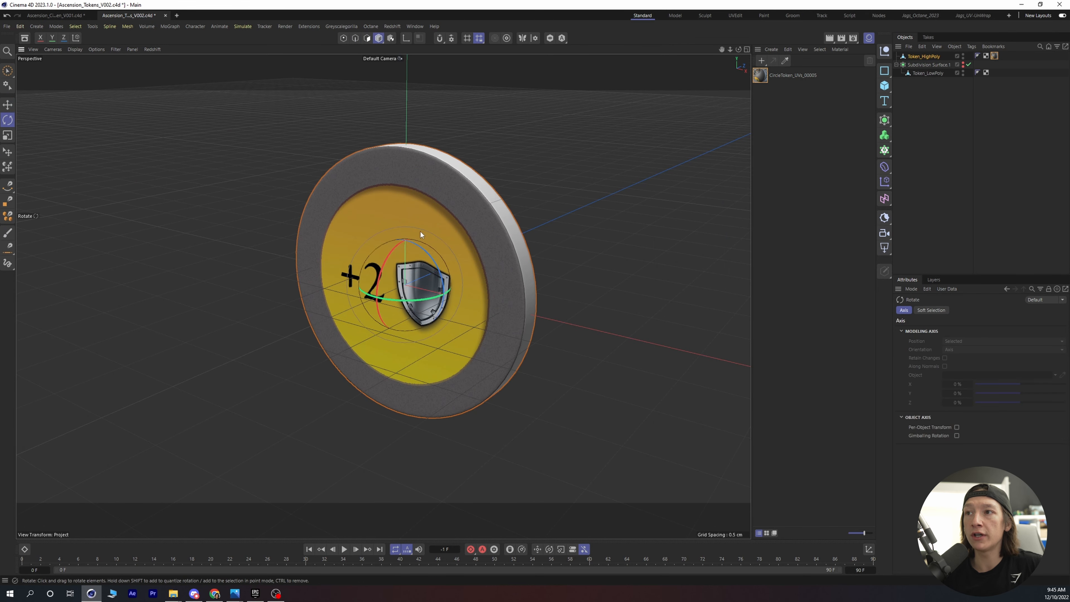
drag(420, 232, 464, 335)
key(ctrl+z)
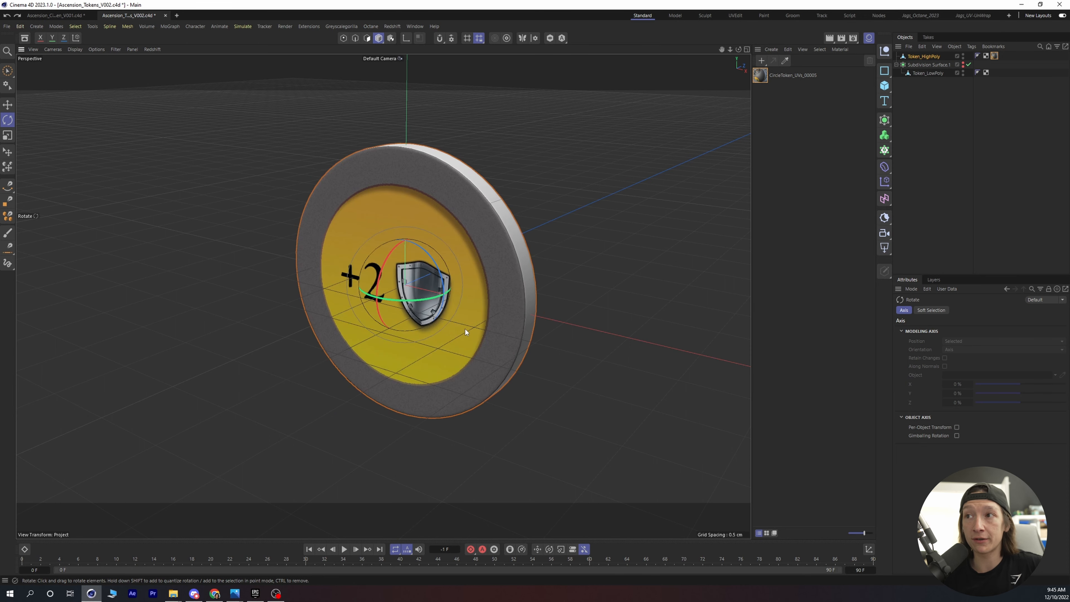
click(816, 155)
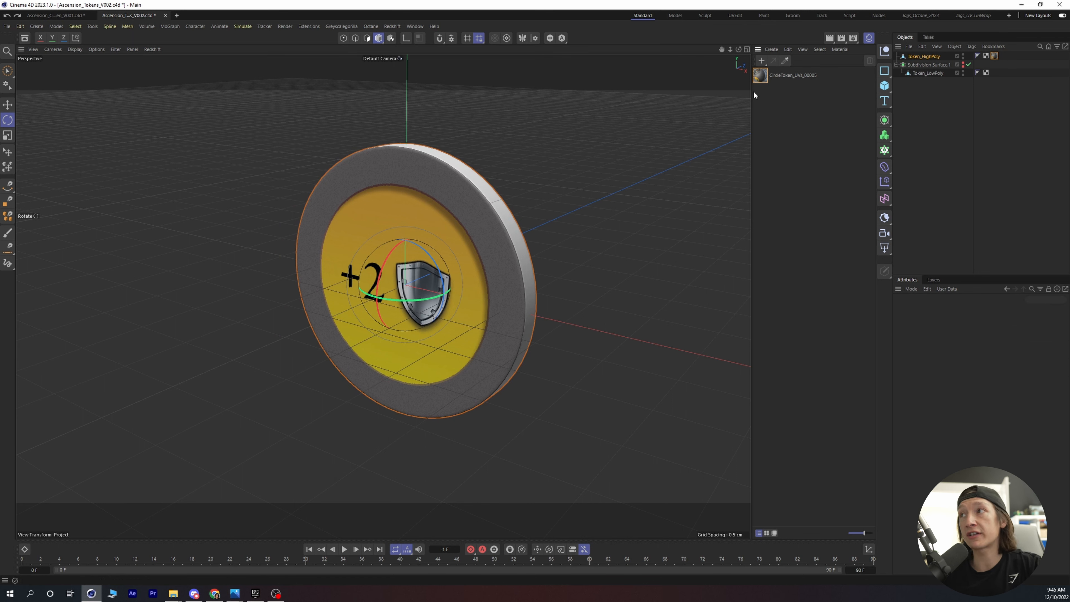
click(784, 75)
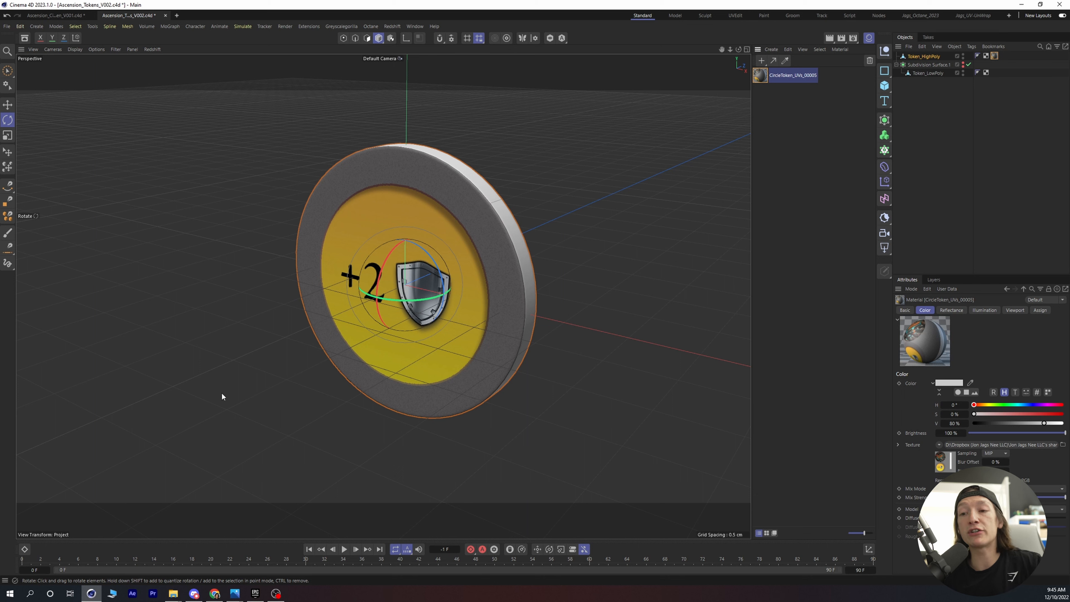
- Launch Adobe Substance 3D Painter
click(9, 593)
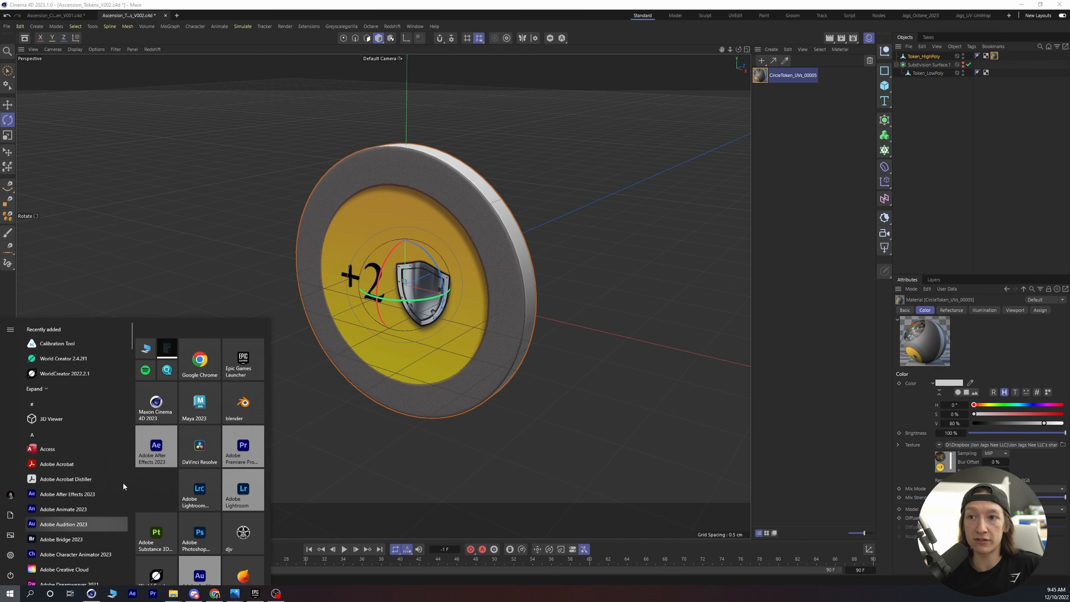
scroll(172, 450, down, 1)
click(153, 506)
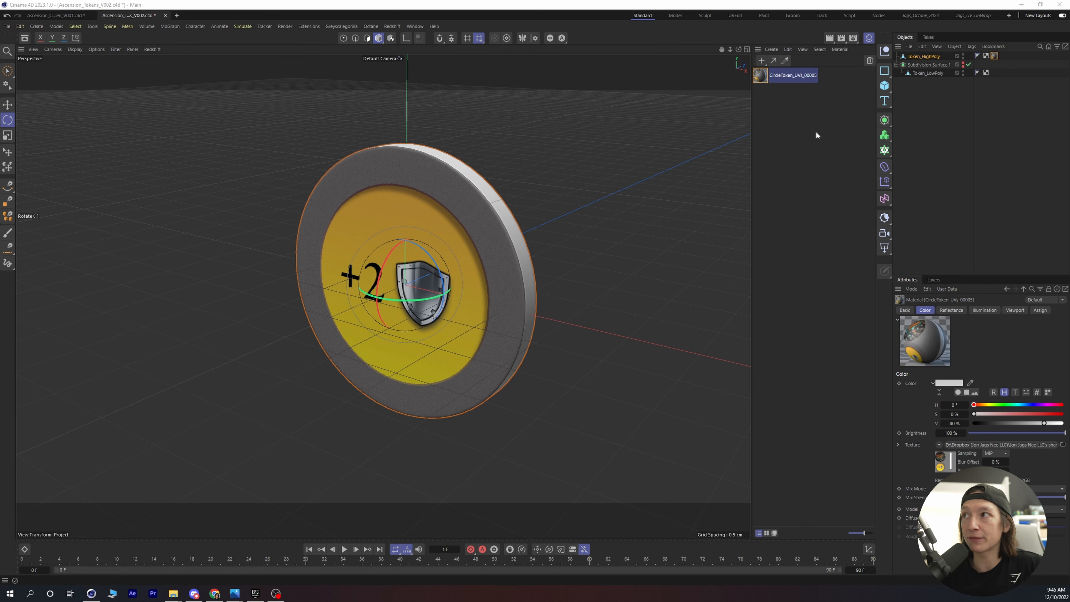
- Delete the CircleToken_UVs_00005 material from the scene
click(793, 75)
key(Delete)
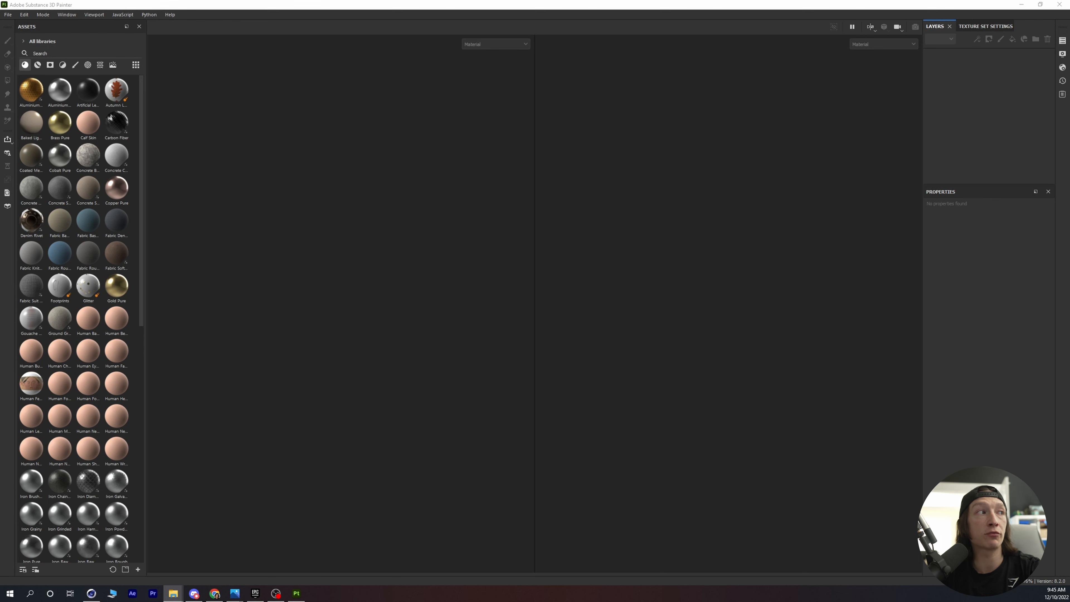
- Switch to Cinema 4D and start exporting only the Token_HighPoly object as FBX, accepting the current export settings
click(91, 592)
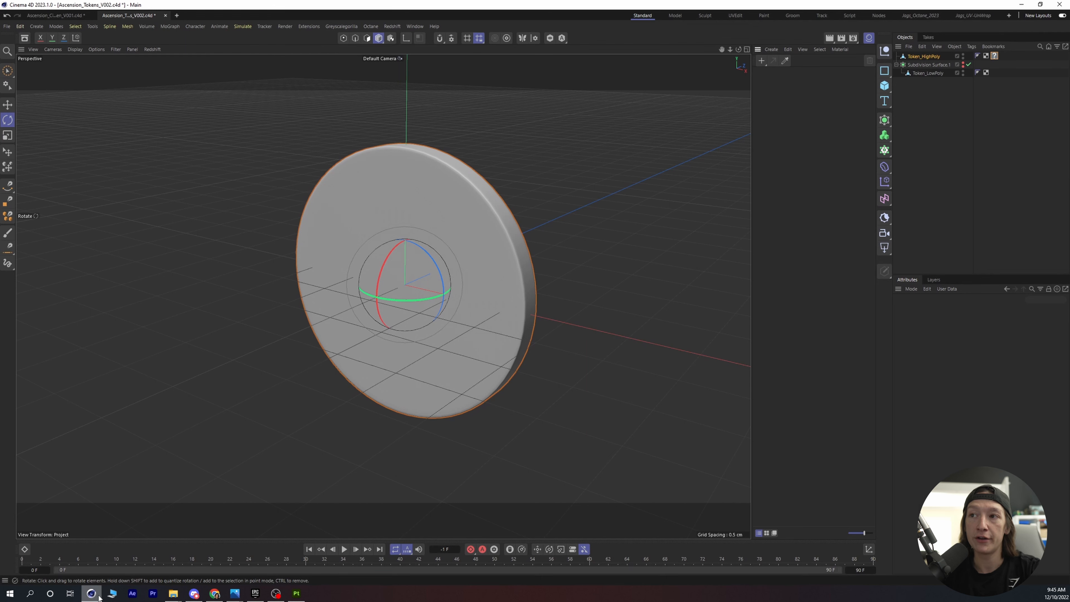
click(924, 149)
click(922, 57)
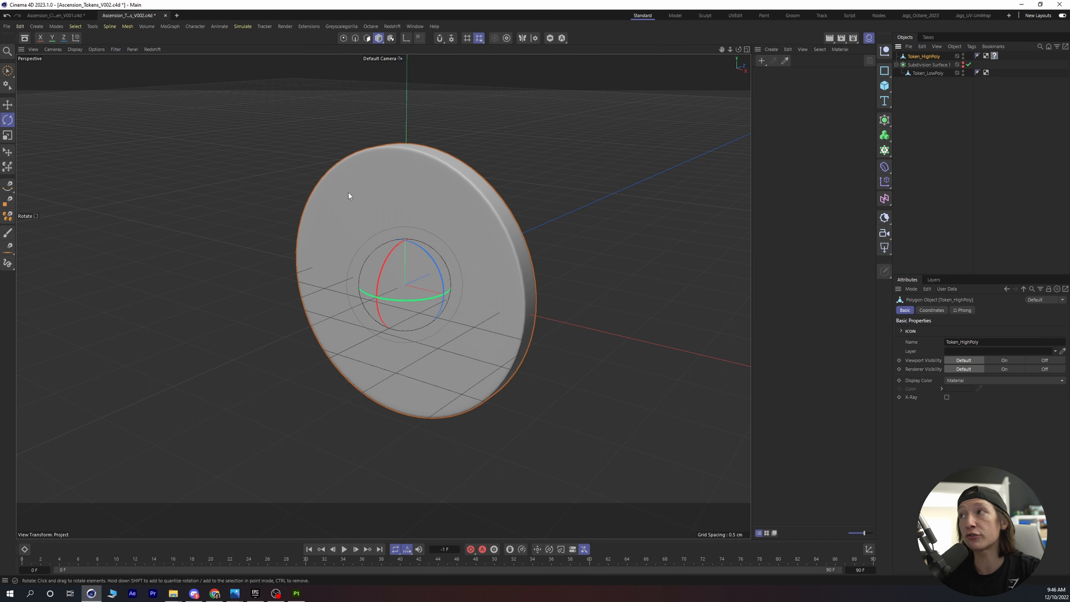
click(909, 46)
mouse_move(949, 101)
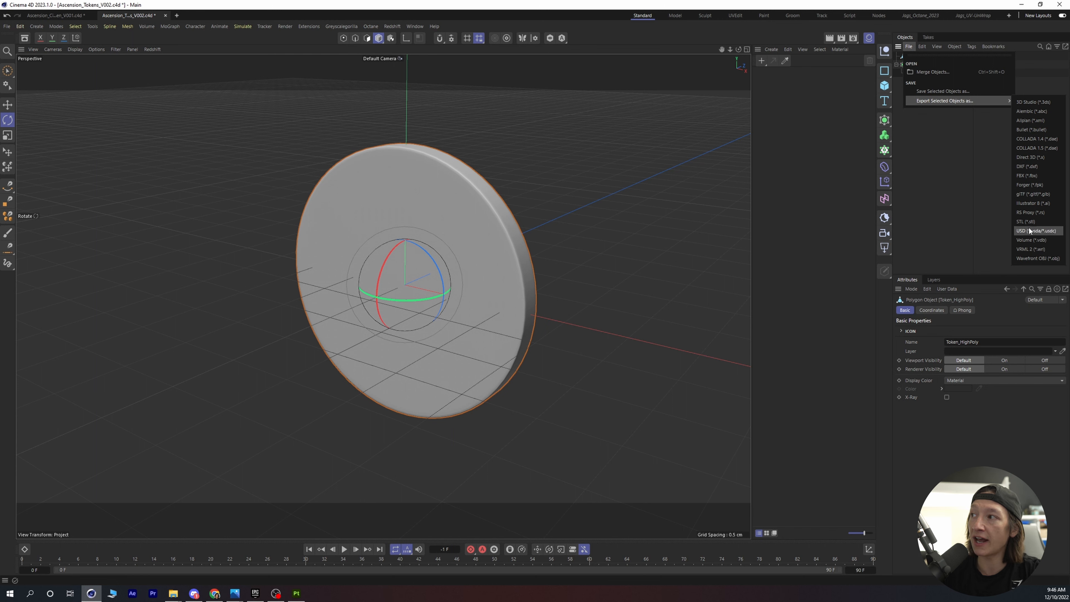
click(1028, 176)
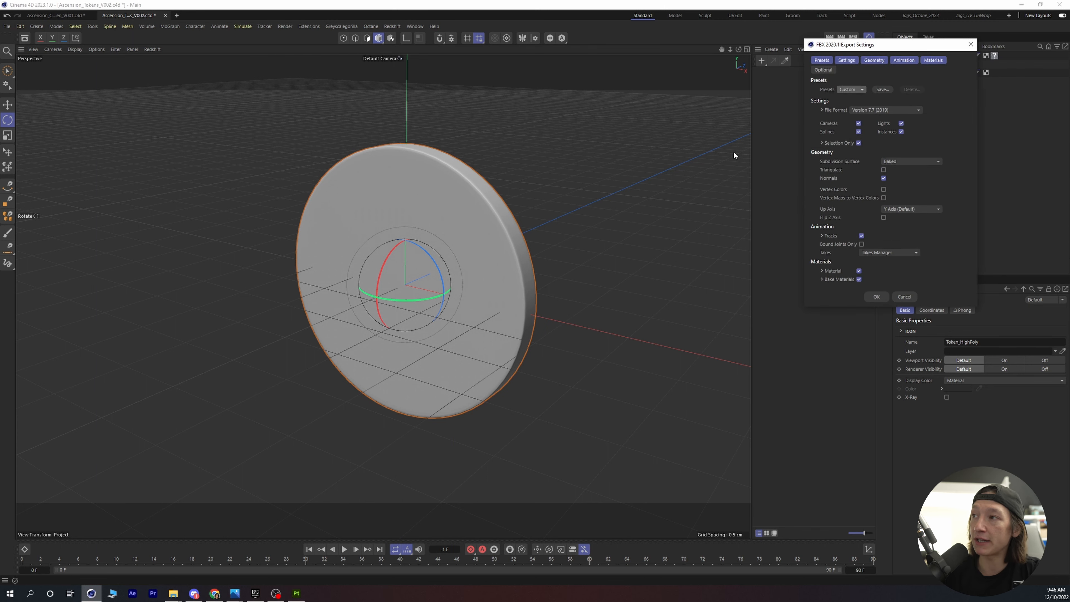
click(879, 298)
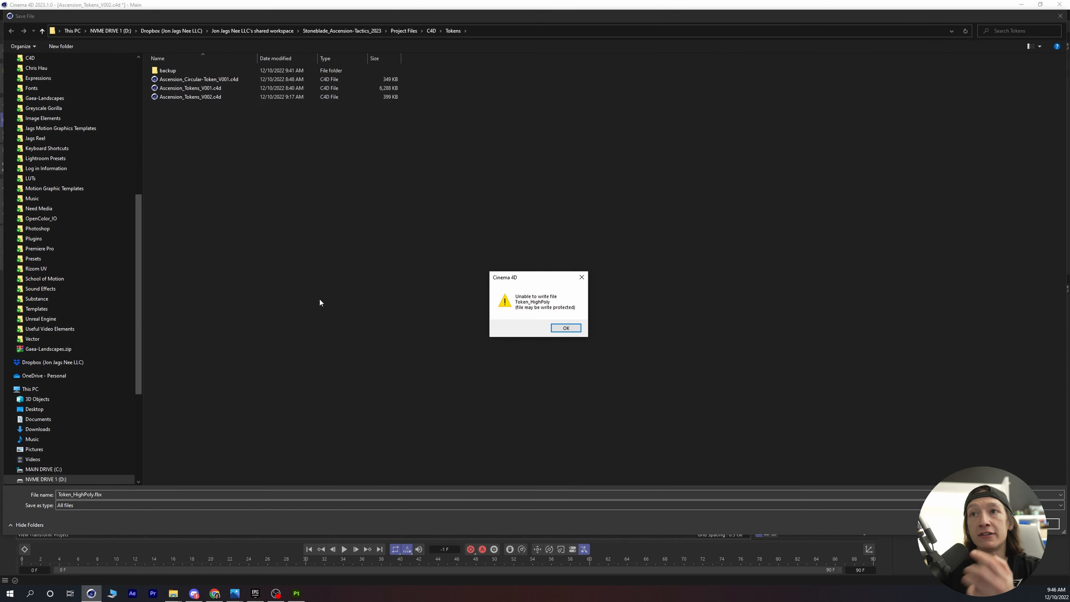
click(567, 328)
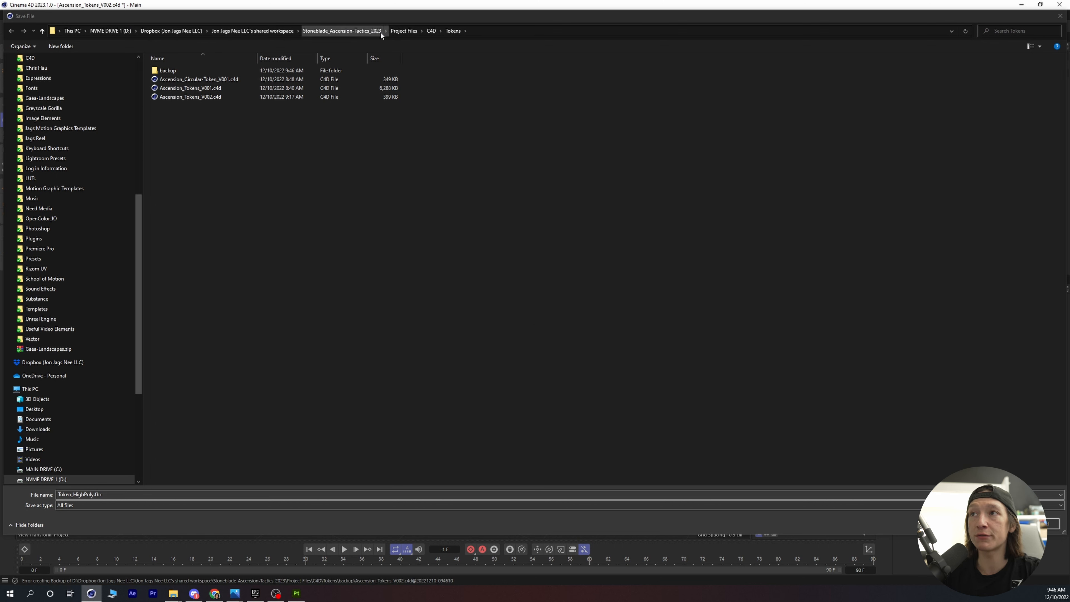
- Save the export as Circle_Token_HighPoly.fbx in the Elements/FBX folder of the Stoneblade_Ascension-Tactics_2023 project
click(370, 32)
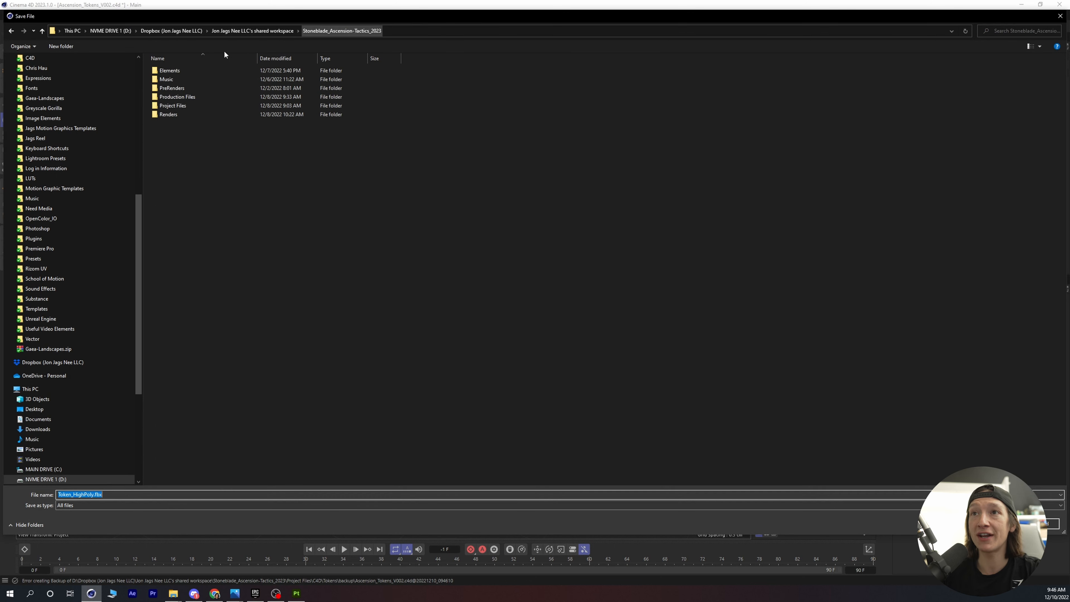
click(183, 70)
double_click(184, 70)
double_click(170, 106)
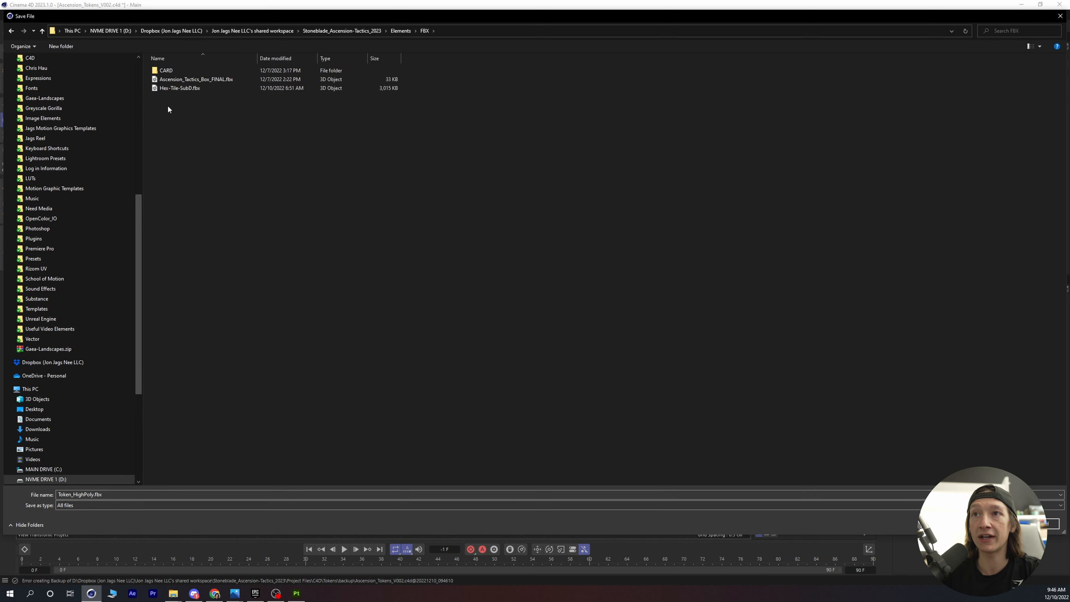
click(65, 495)
key(Home)
text(Circle_)
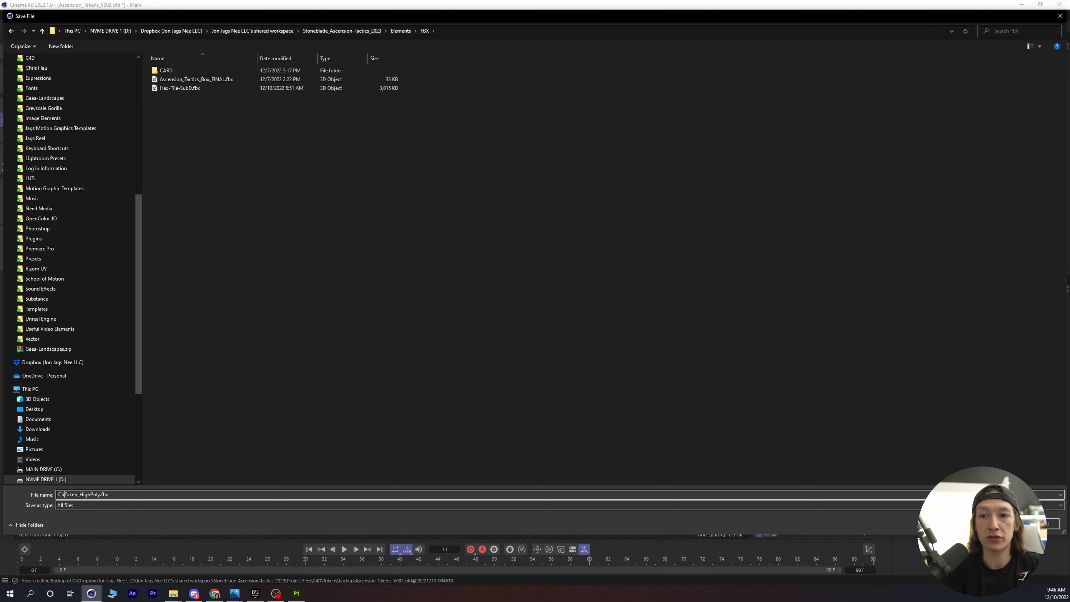
key(Return)
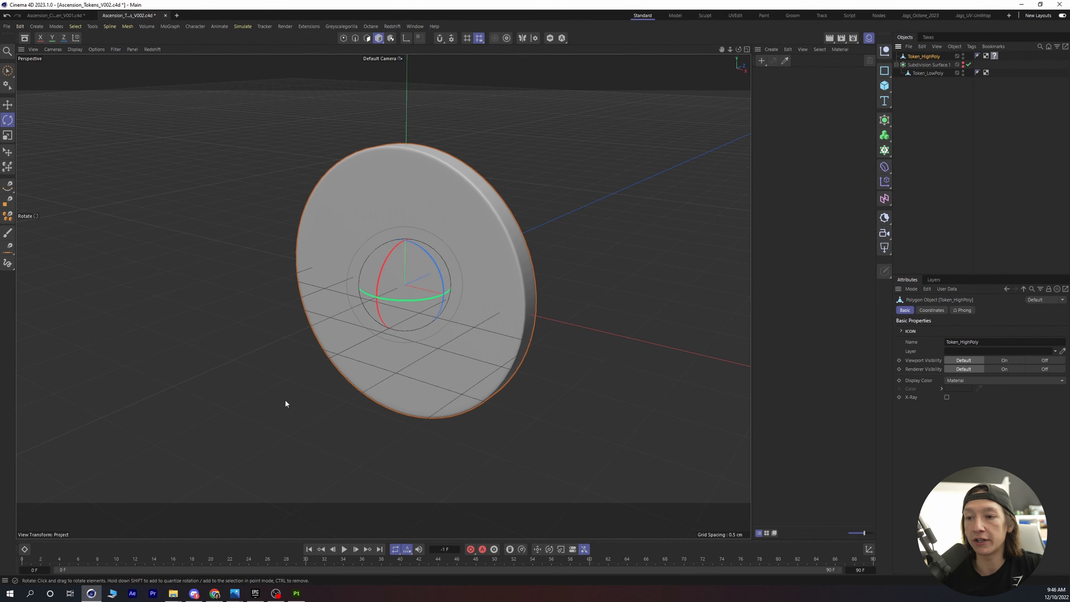
- Switch to Substance 3D Painter and start a new project using Circle_Token_HighPoly.fbx as its mesh file
click(296, 594)
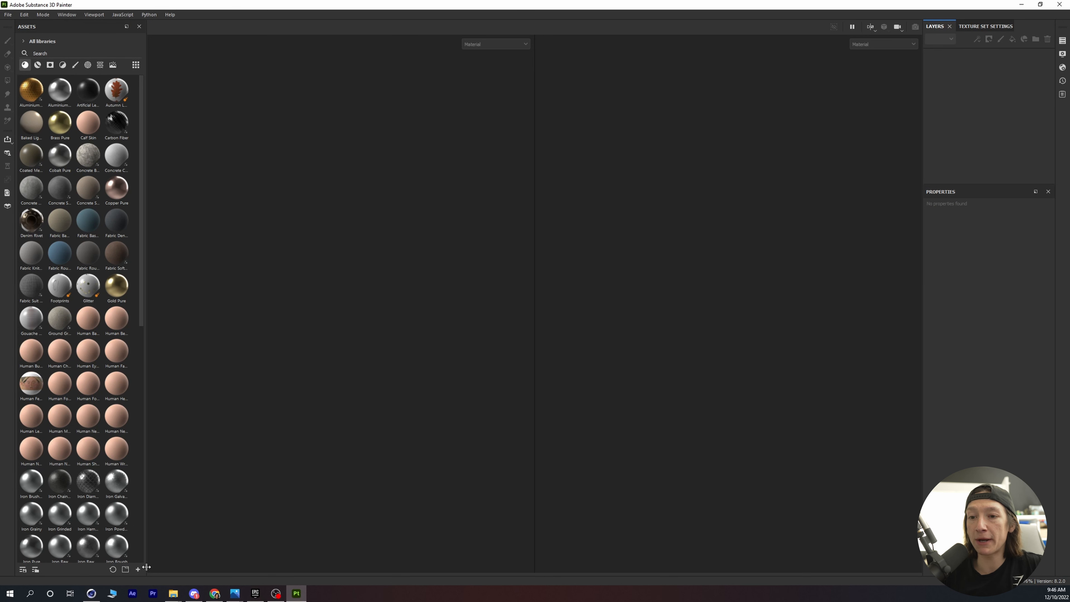
click(7, 14)
click(25, 29)
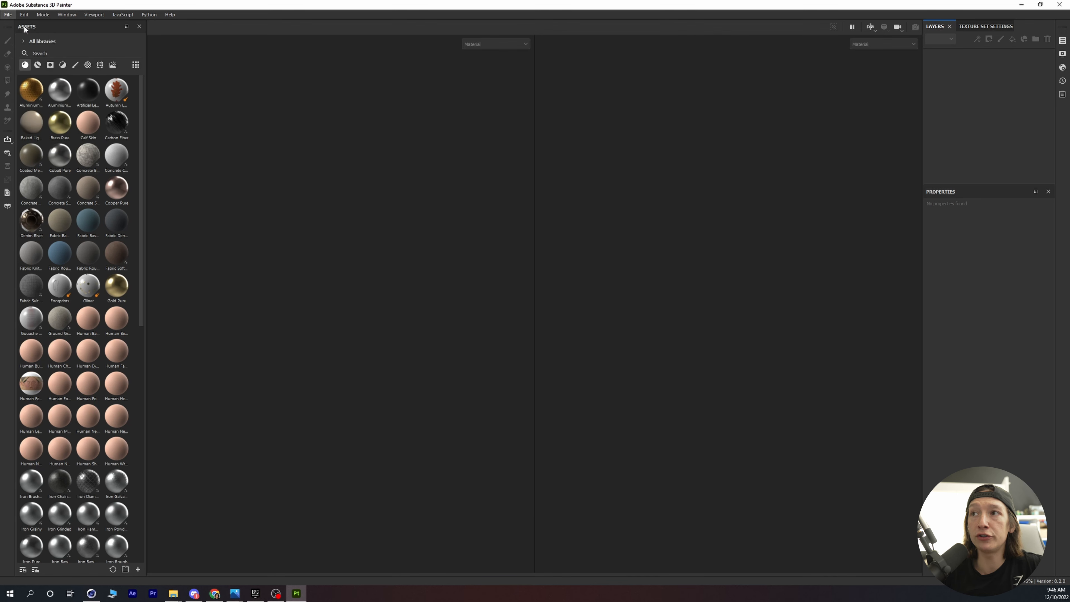
click(630, 173)
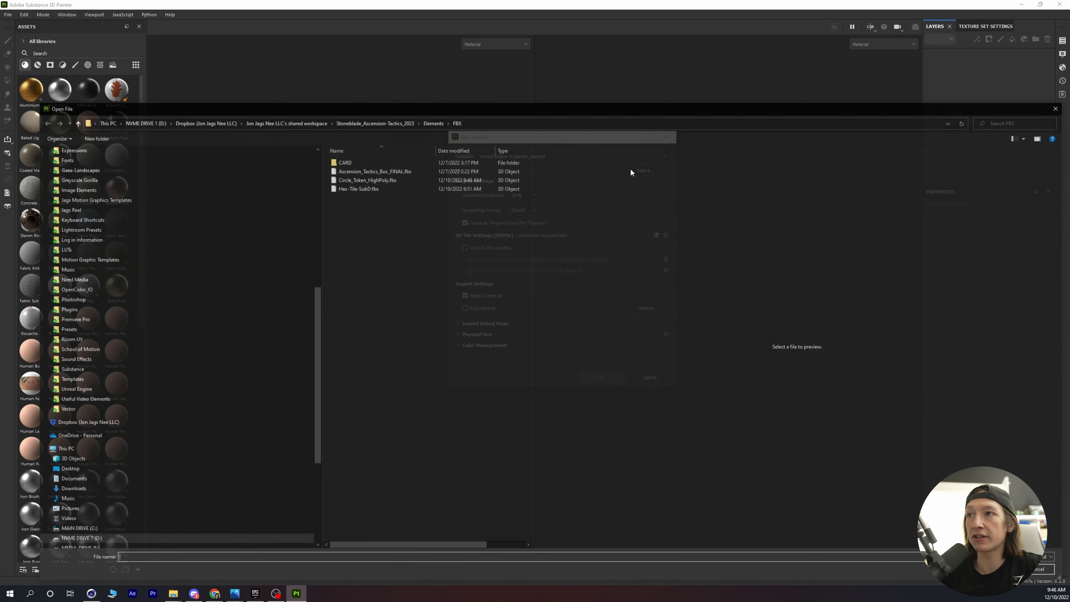
click(390, 177)
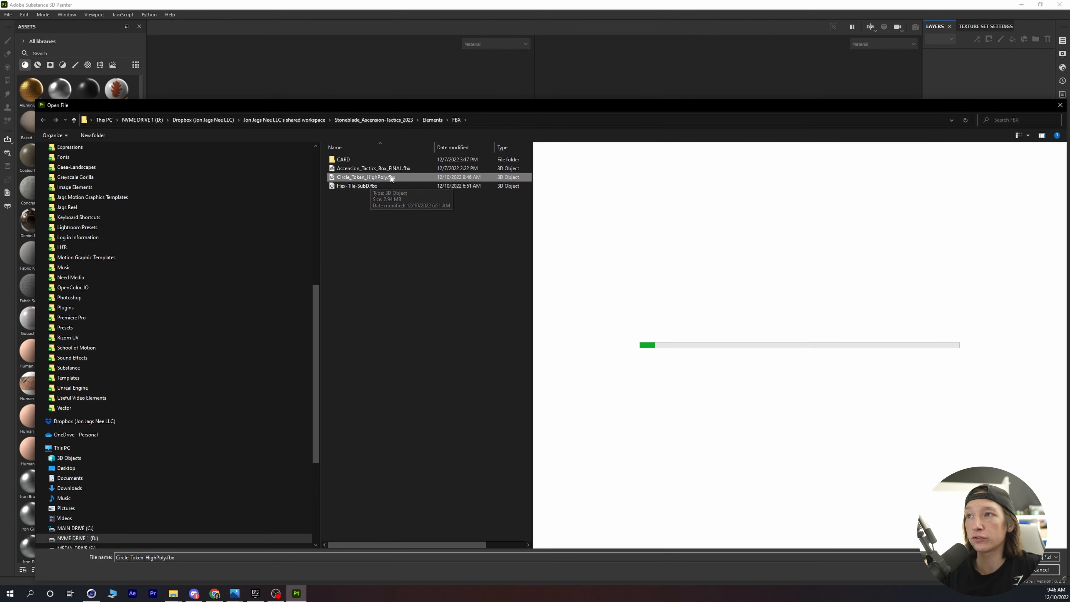
drag(532, 211, 691, 219)
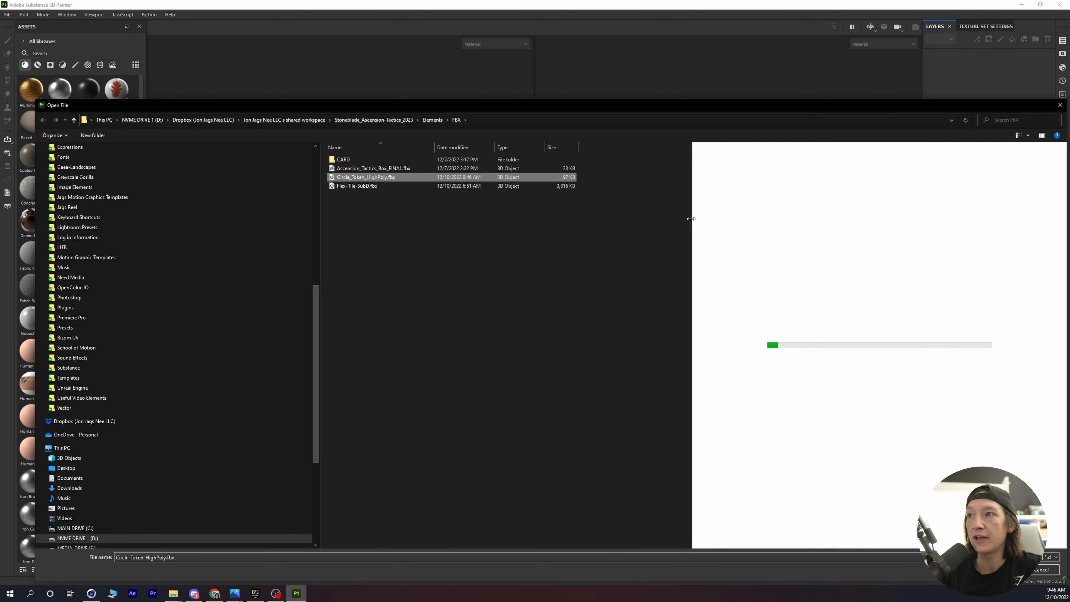
double_click(398, 176)
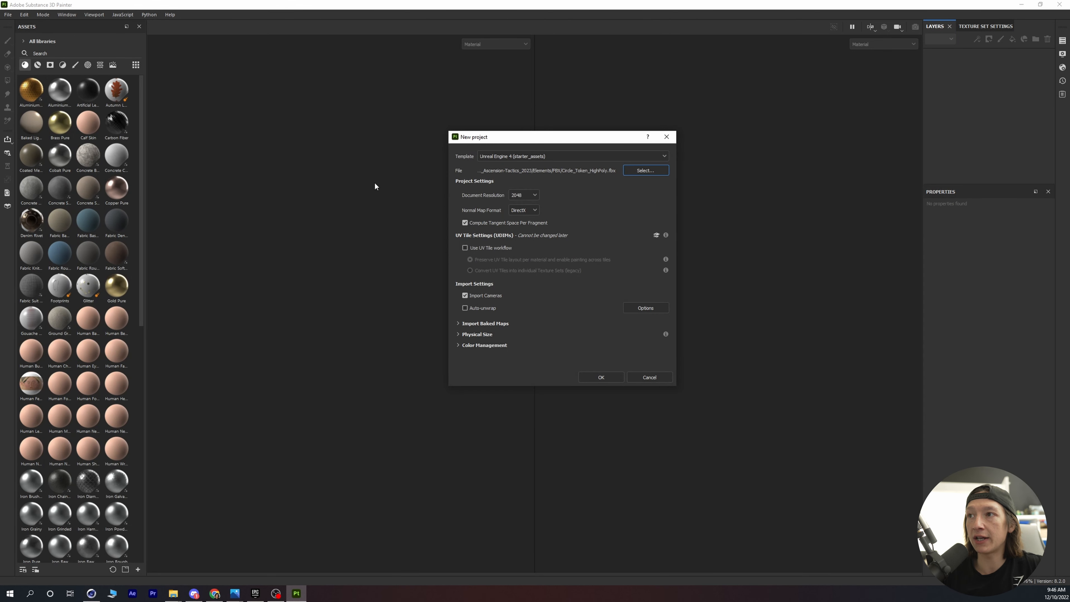
- Set the new project's document resolution to 4096 and create the project
click(525, 197)
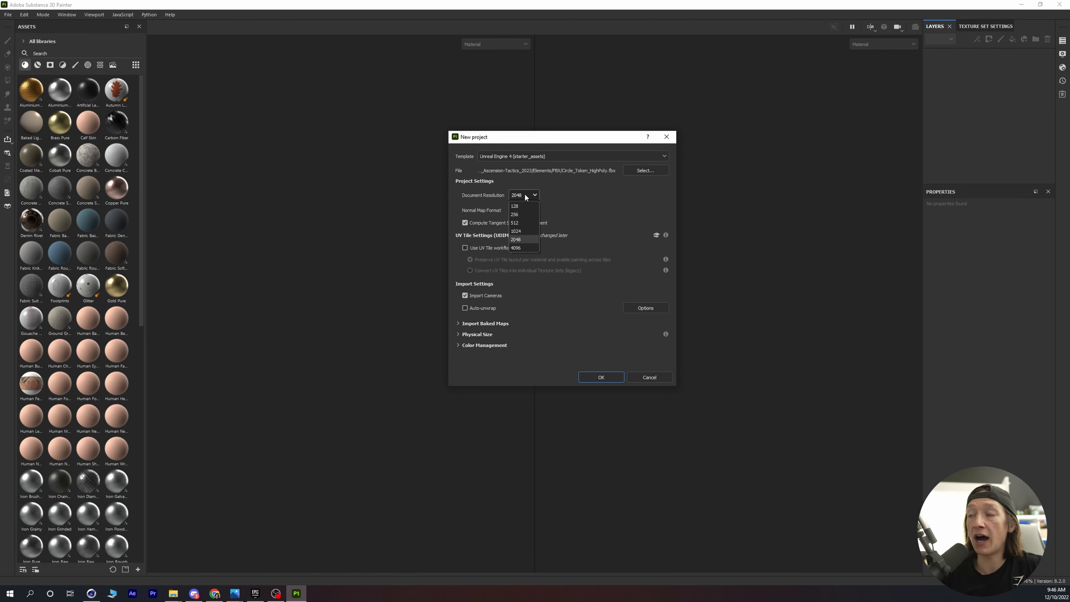
click(521, 248)
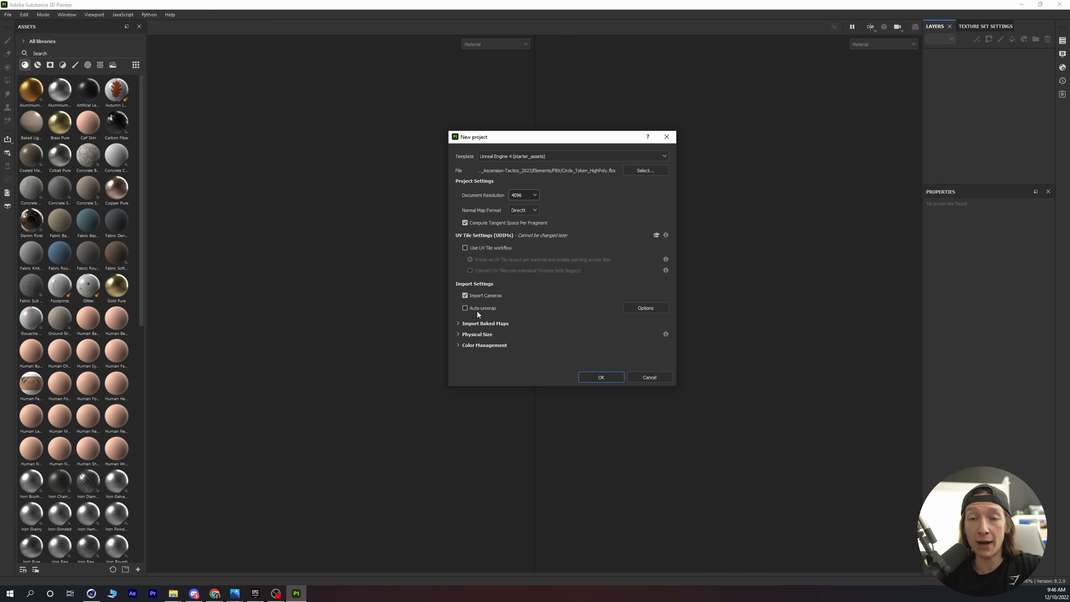
click(611, 378)
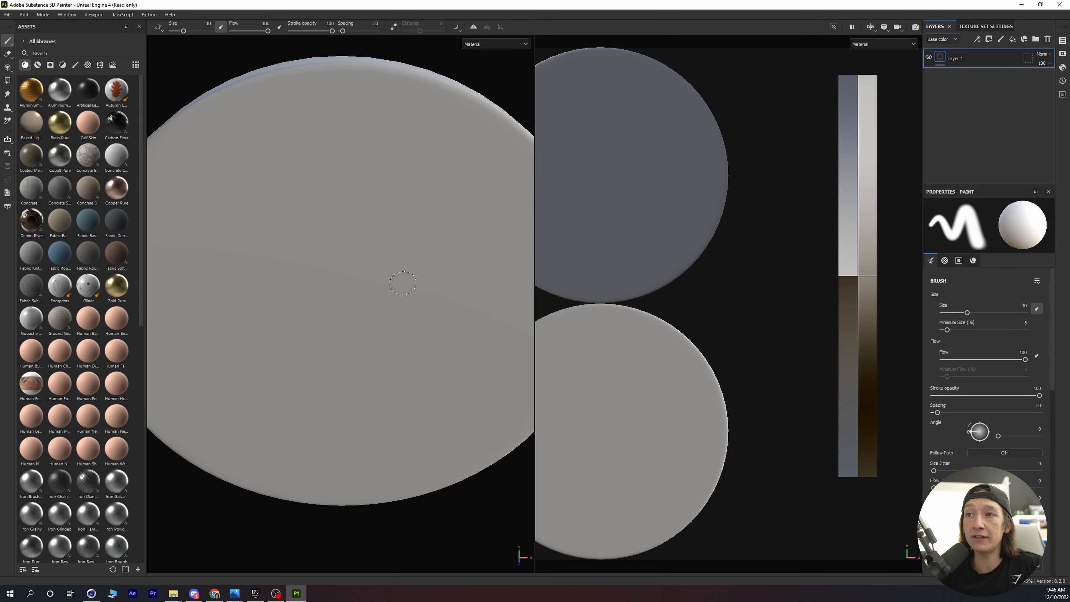
alt+drag(420, 275, 298, 239)
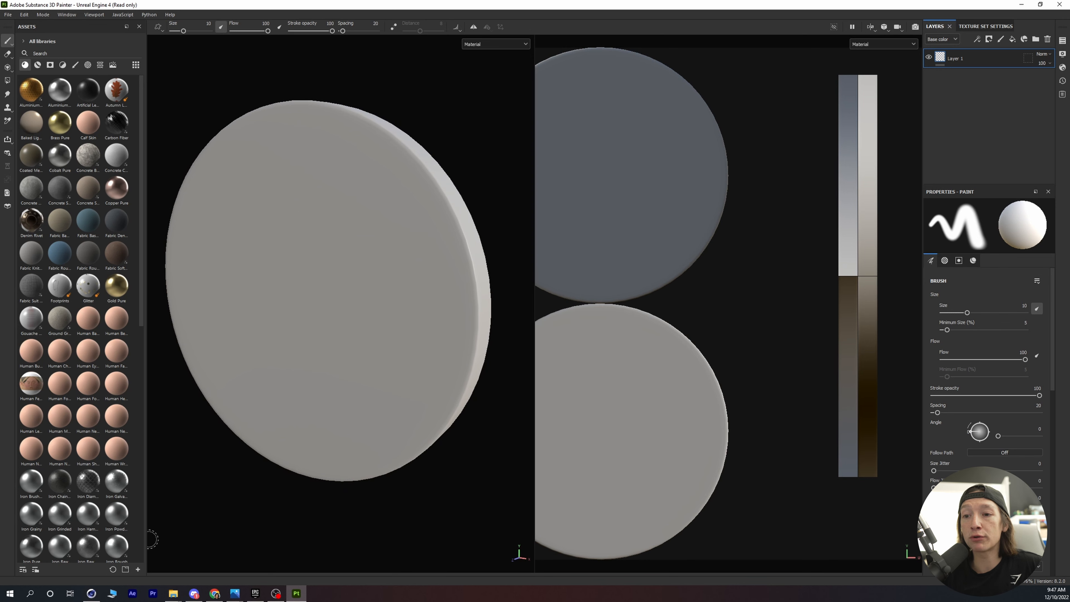
- In File Explorer, open the Elements/UVs/Circle Tiles folder of the Stoneblade_Ascension-Tactics_2023 project and preview CircleToken_UVs_00001.jpg
mouse_move(173, 593)
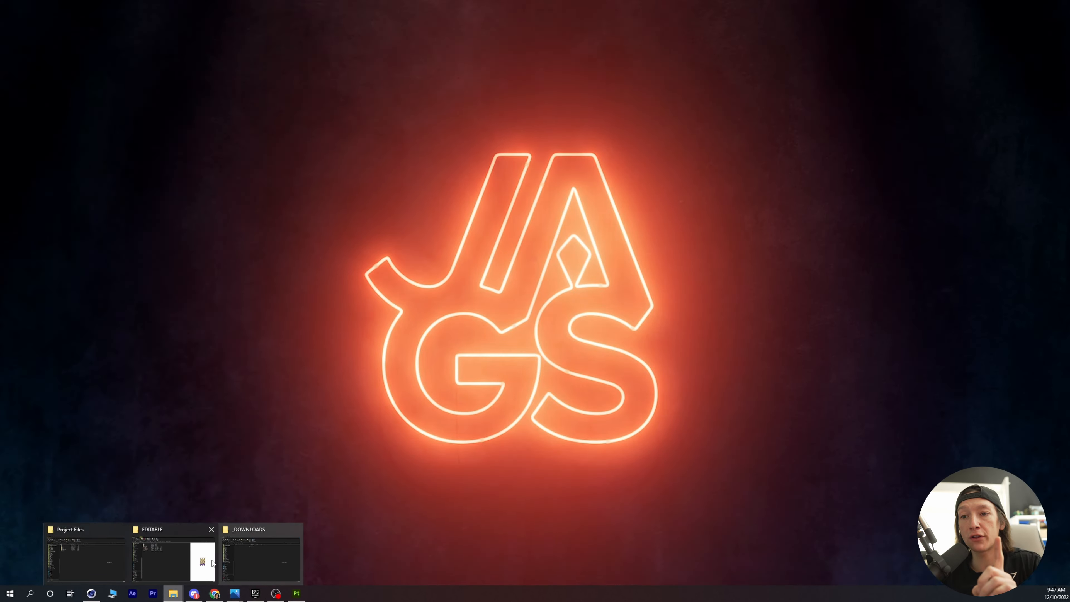
mouse_move(184, 557)
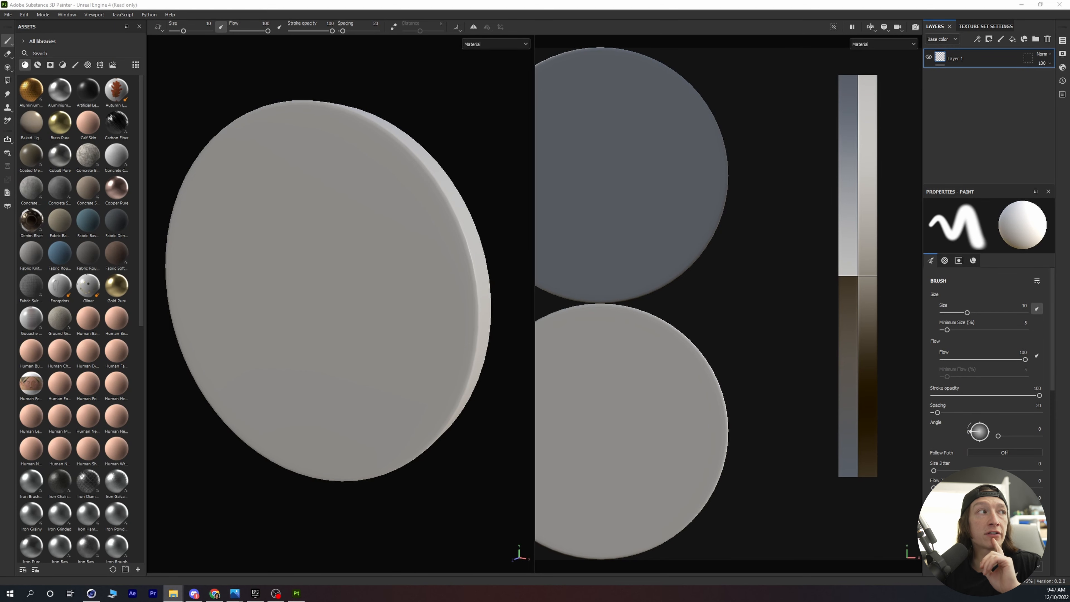
drag(0, 110, 468, 91)
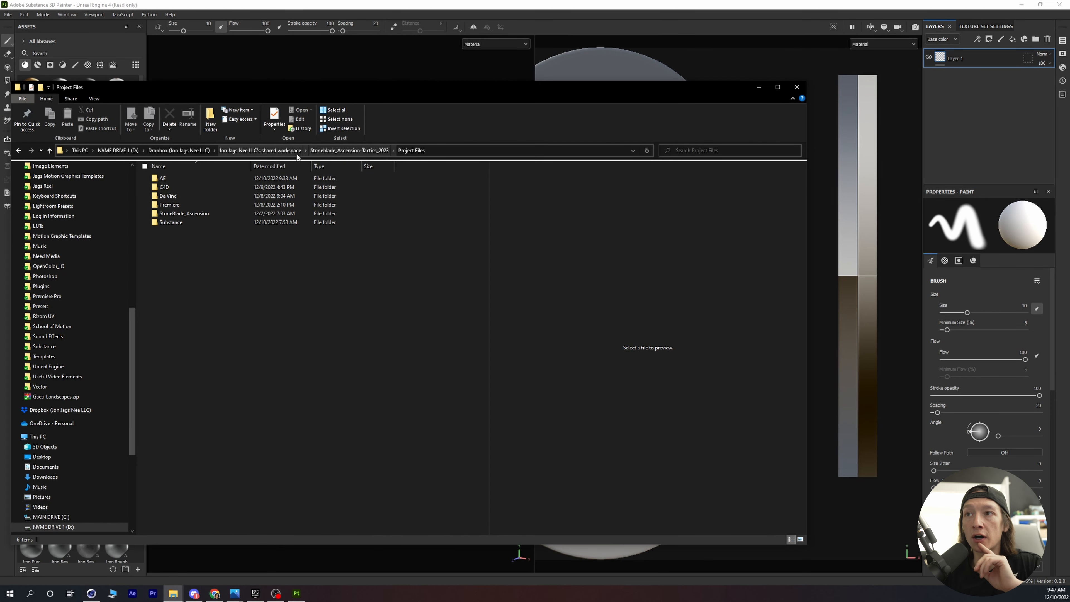
click(321, 151)
double_click(173, 179)
double_click(179, 256)
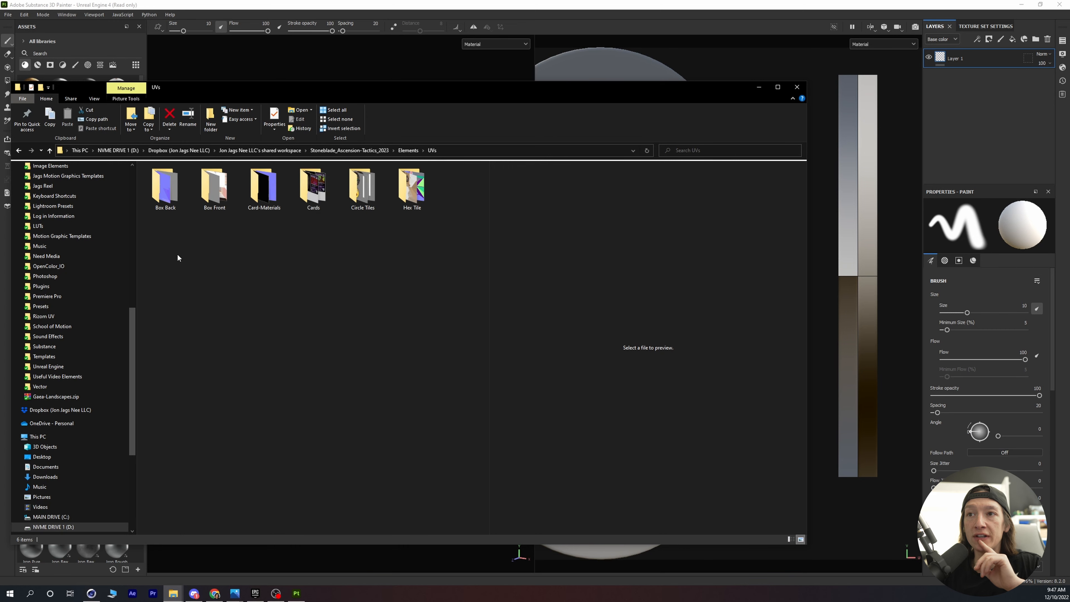
double_click(364, 192)
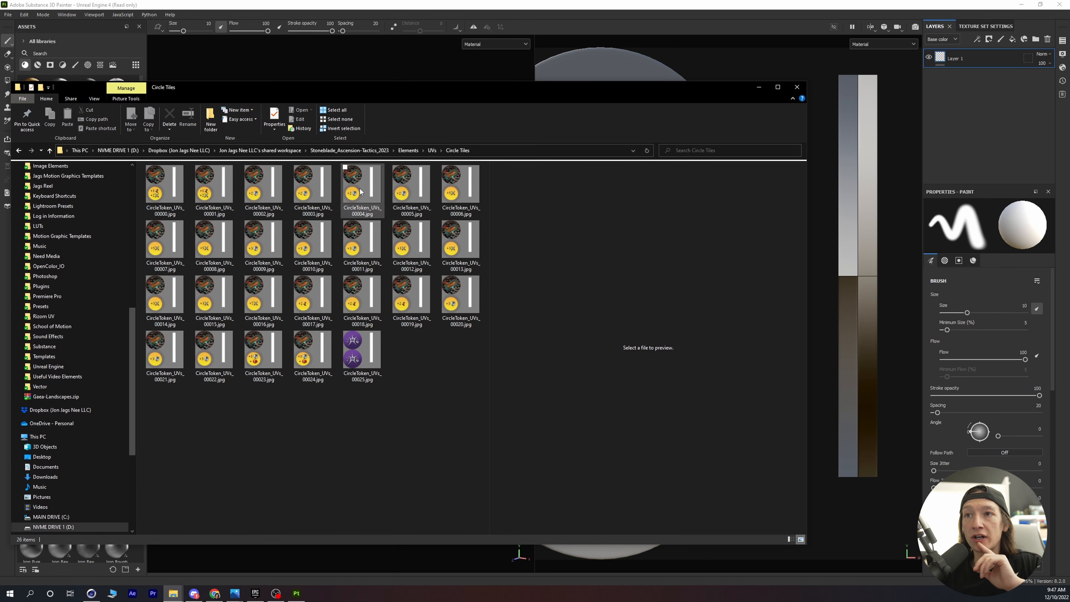
click(197, 194)
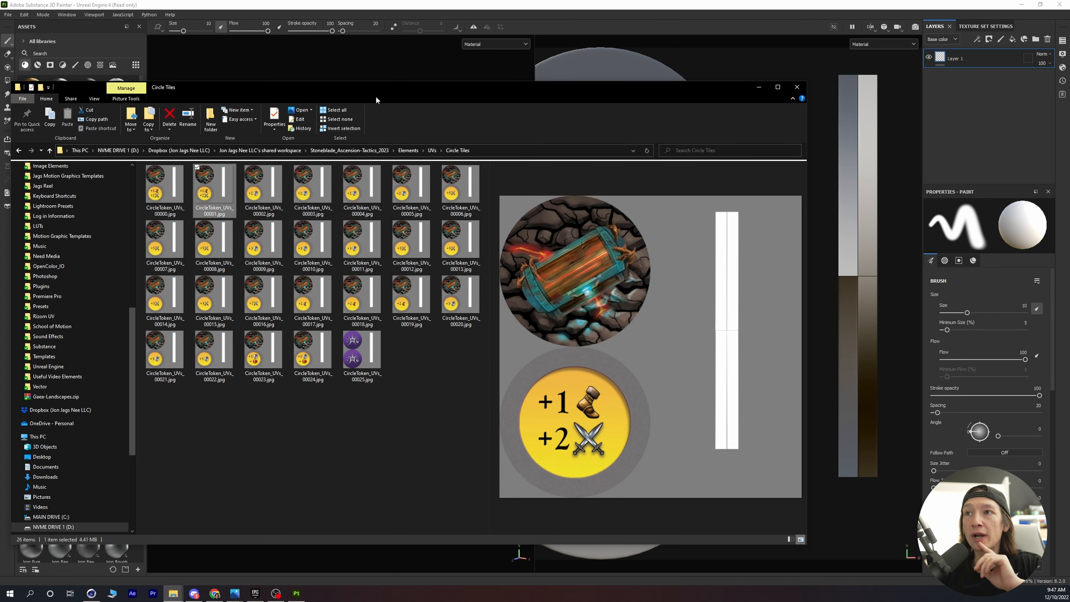
- Import CircleToken_UVs_00003.jpg from the Circle Tiles folder into the current Substance 3D Painter project as a texture
drag(385, 94, 375, 133)
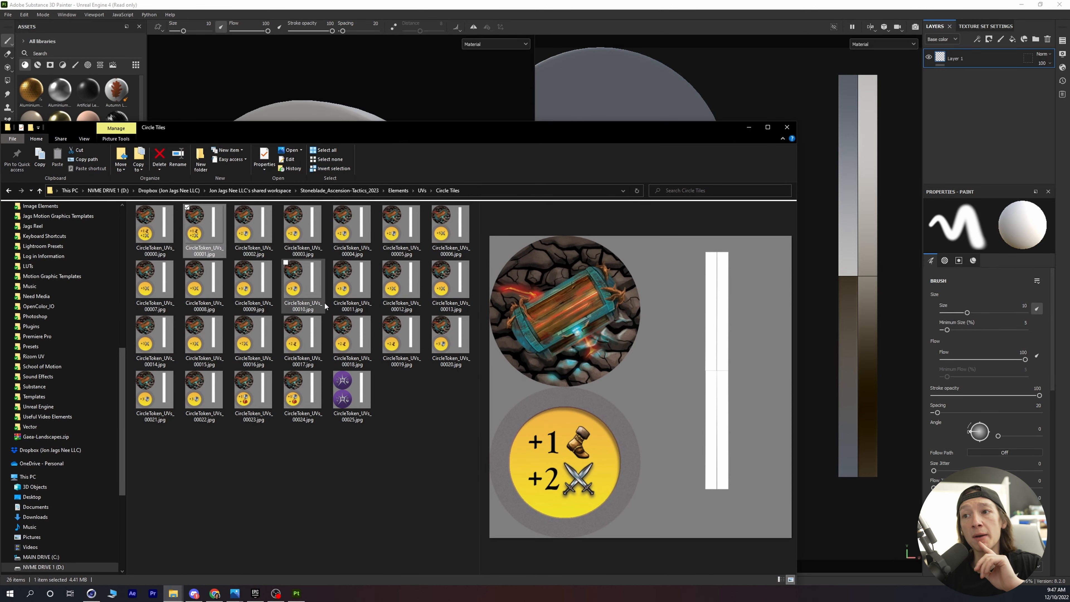
drag(310, 229, 77, 93)
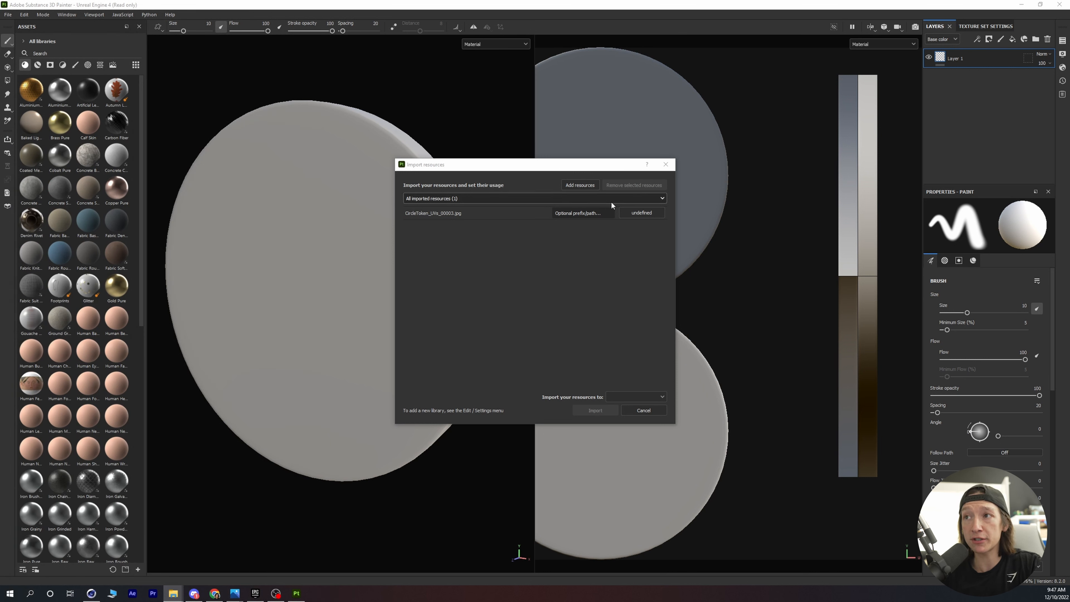
click(644, 213)
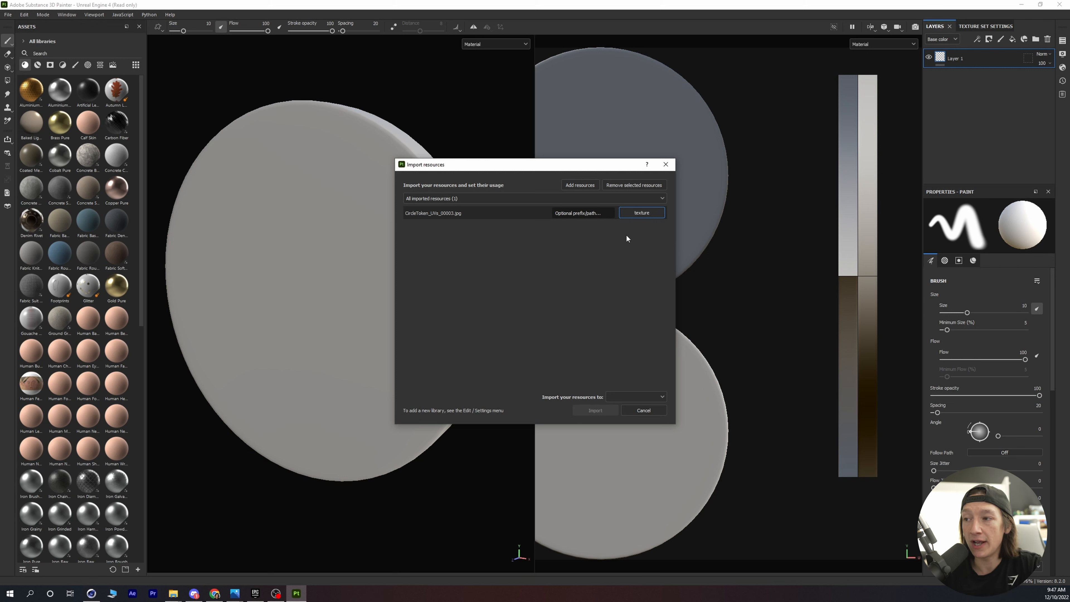
click(636, 397)
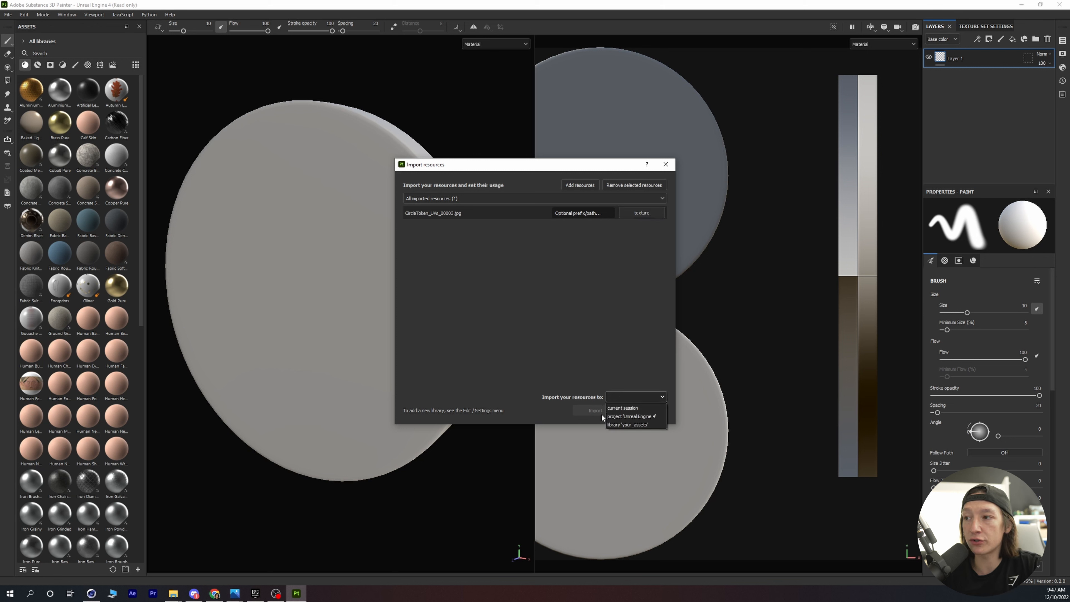
click(621, 415)
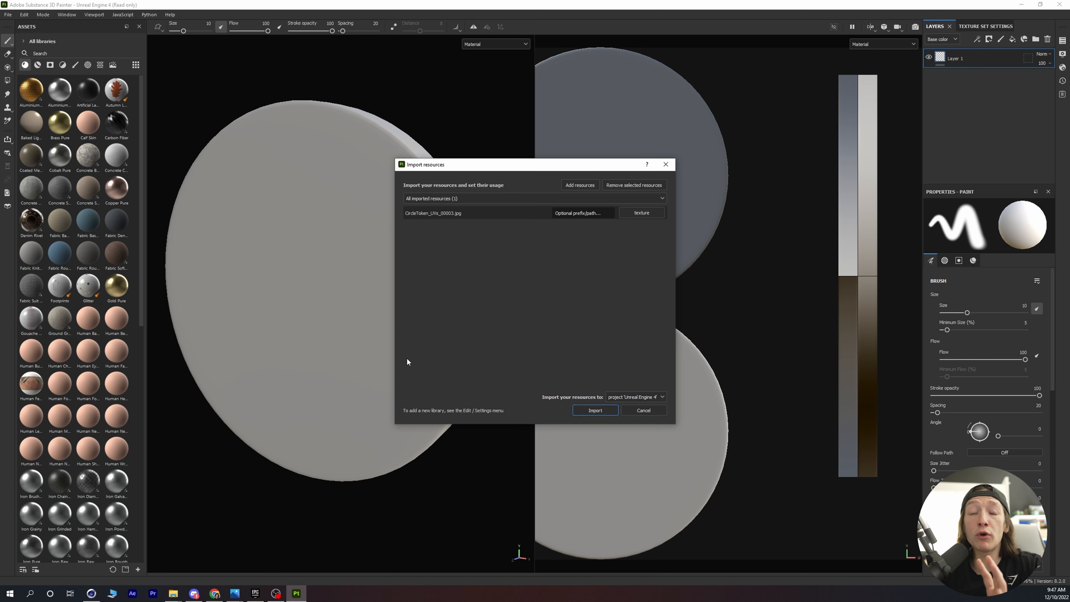
click(598, 412)
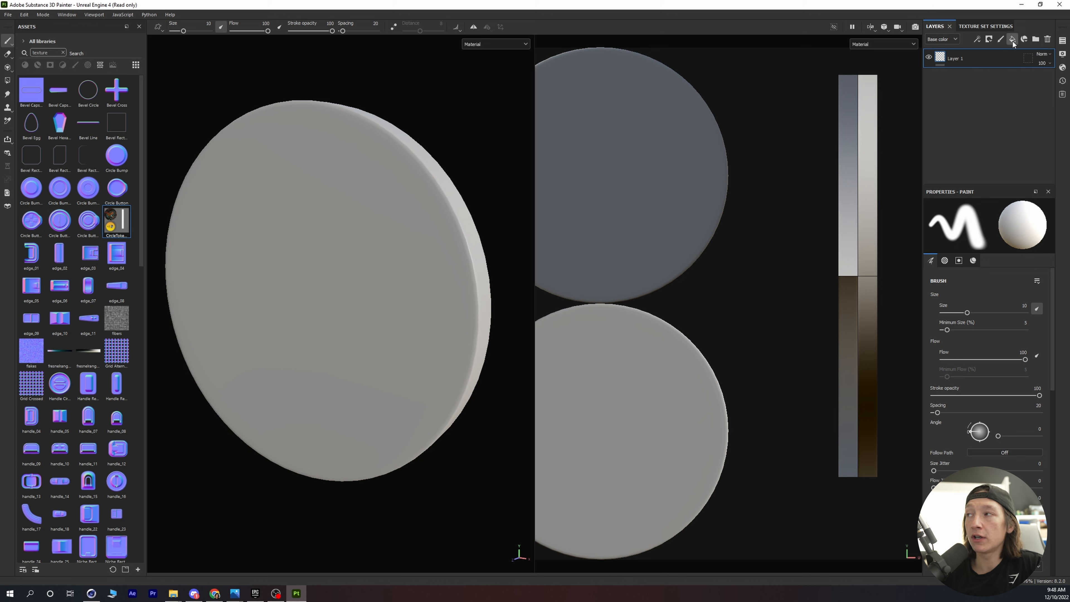
- Add a fill layer above Layer 1
click(1012, 41)
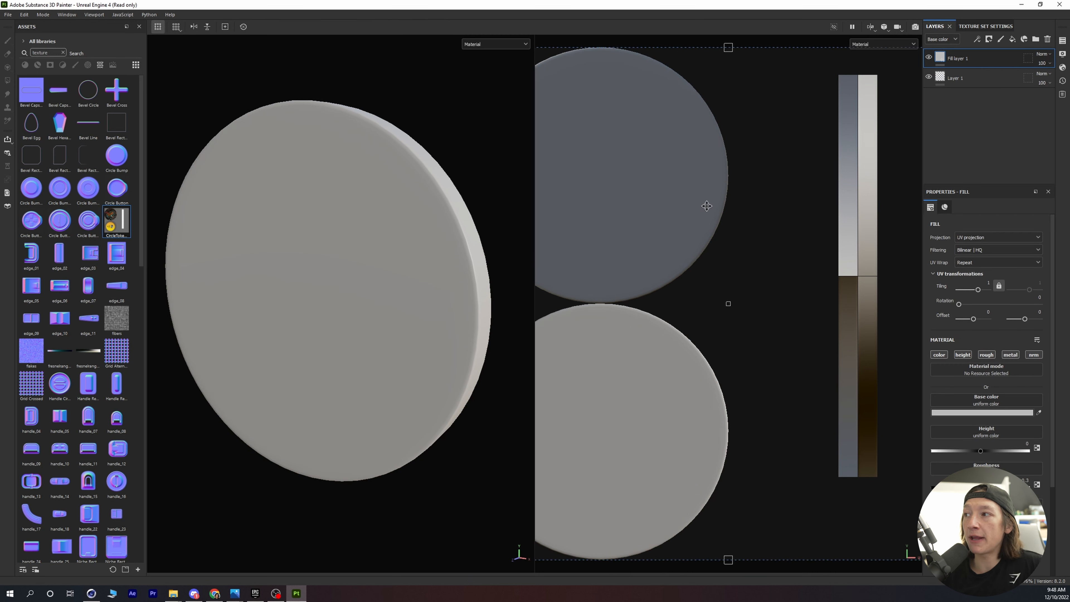
scroll(654, 321, down, 3)
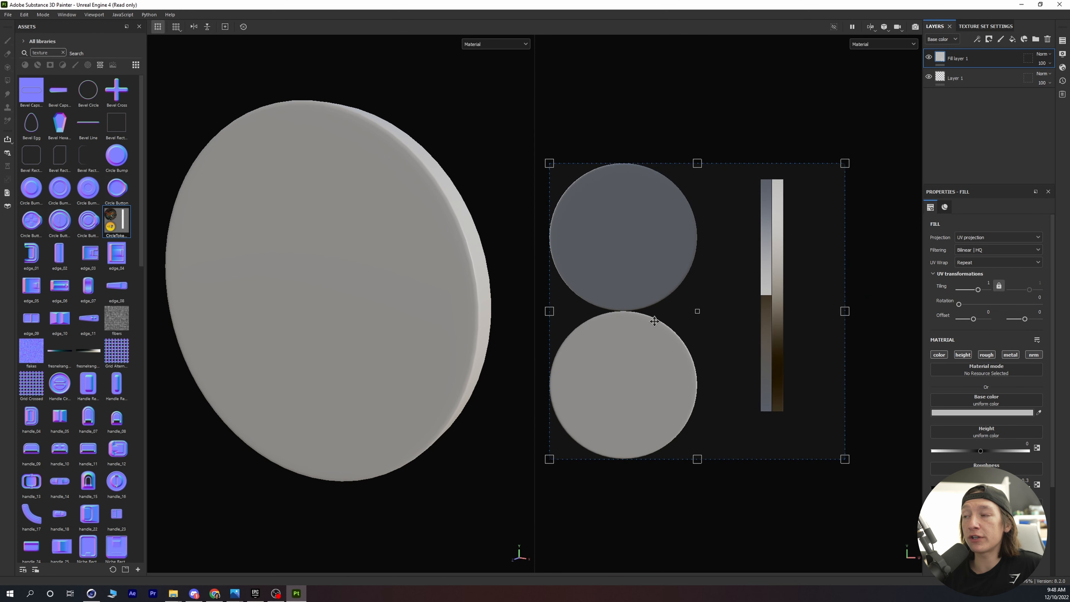
scroll(406, 283, down, 2)
alt+drag(281, 275, 316, 258)
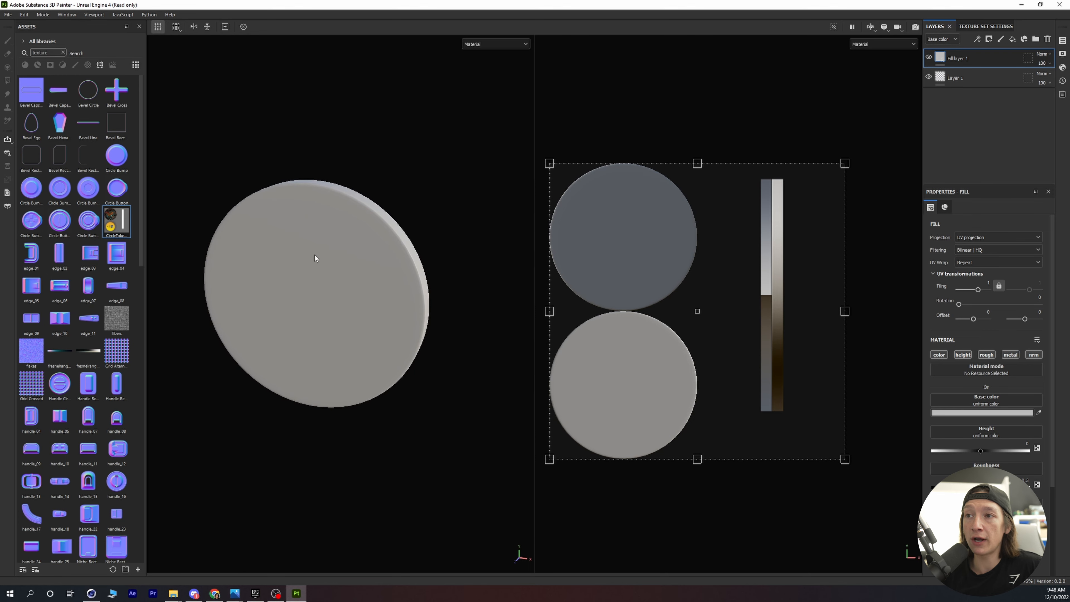
alt+right_drag(311, 268, 336, 362)
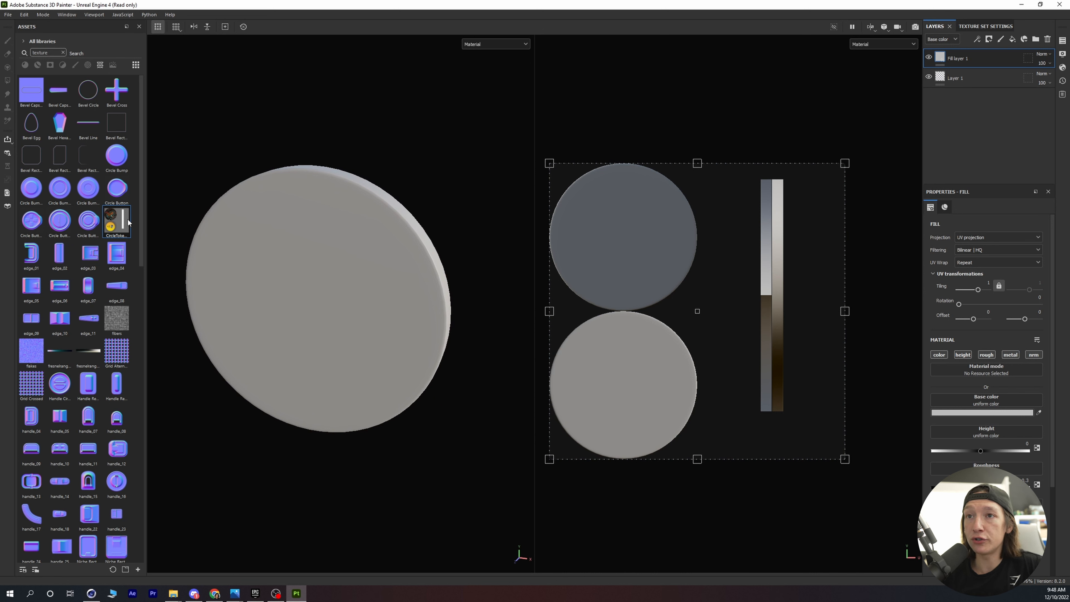
- Limit the assets to the Project library and apply CircleToken_UVs_00003 as the fill layer's base color
mouse_move(122, 225)
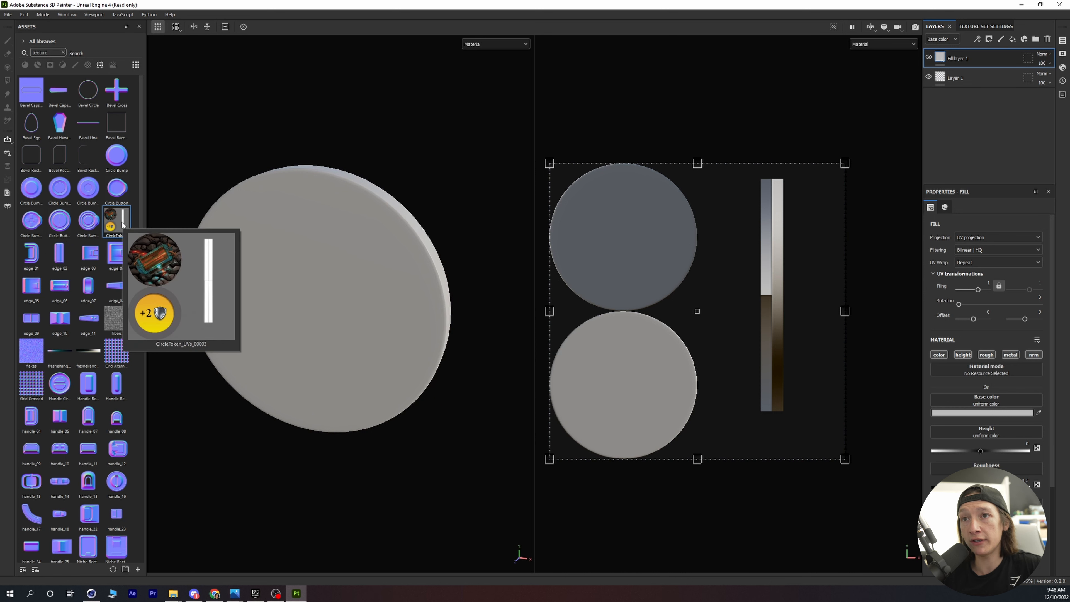
click(24, 41)
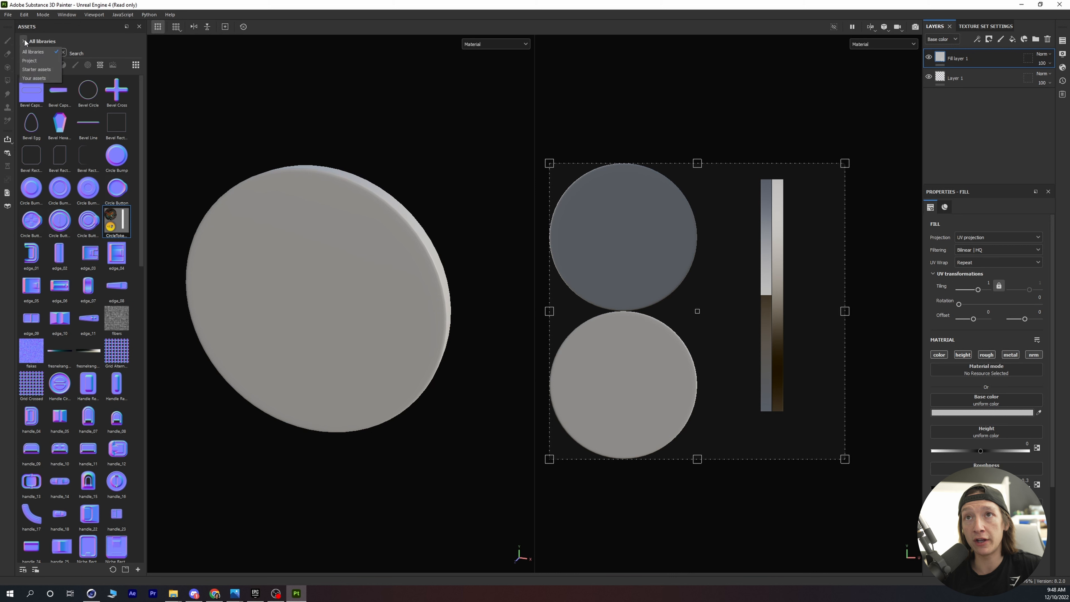
click(30, 60)
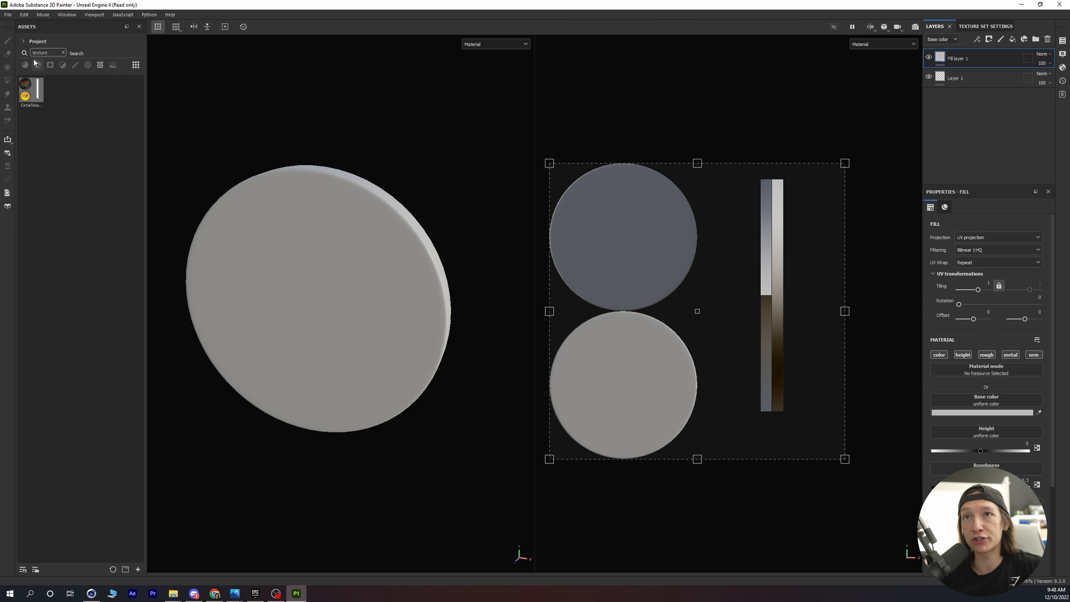
click(24, 44)
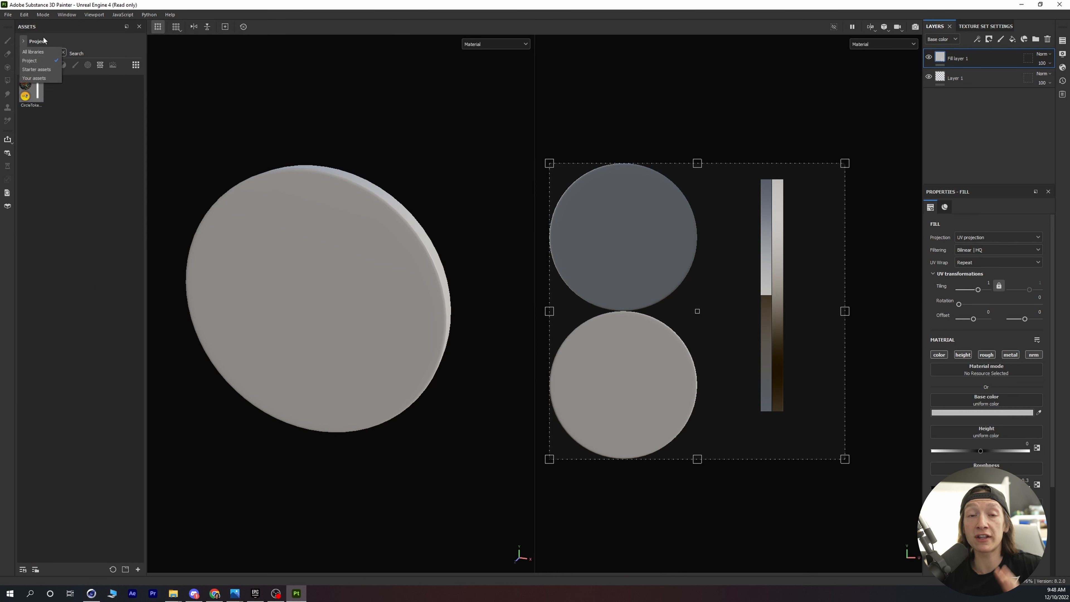
click(58, 171)
drag(31, 91, 982, 399)
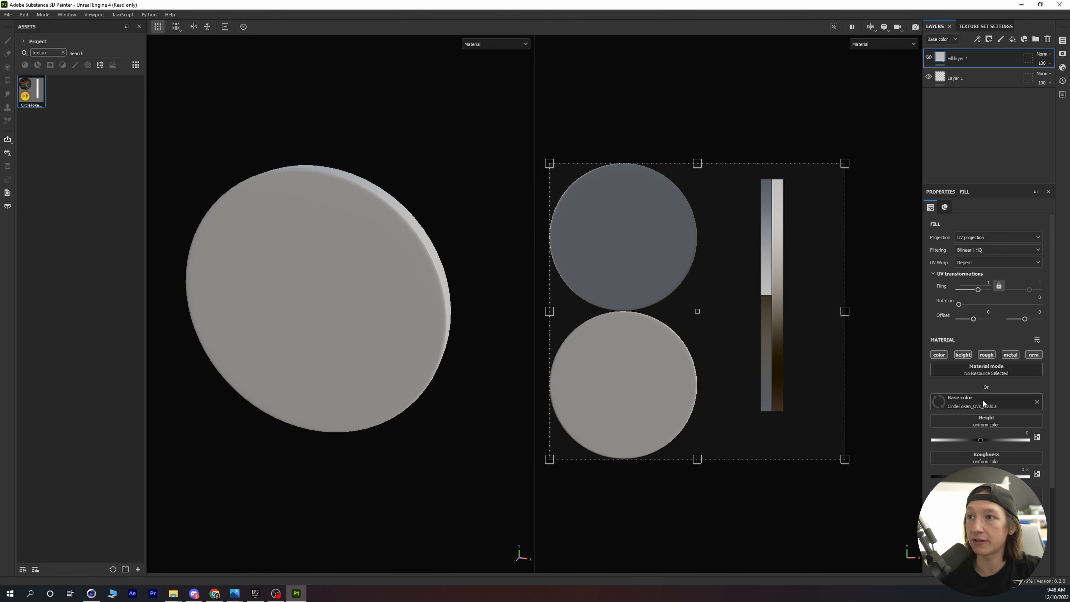
alt+drag(411, 265, 346, 239)
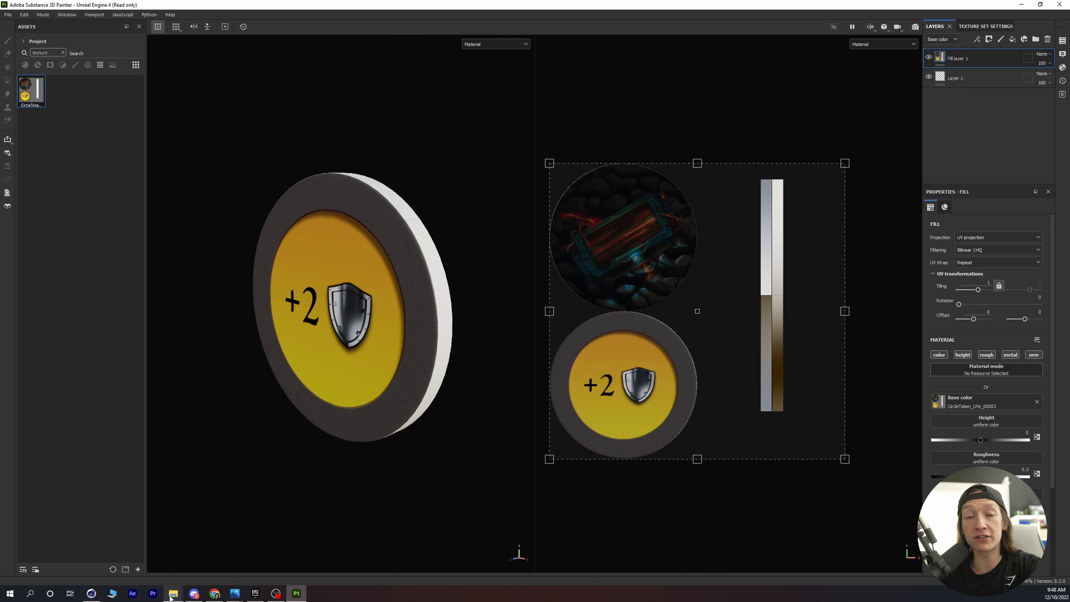
- Switch to the Adobe Substance 3D Assets site in the browser and look through the paper materials
mouse_move(173, 595)
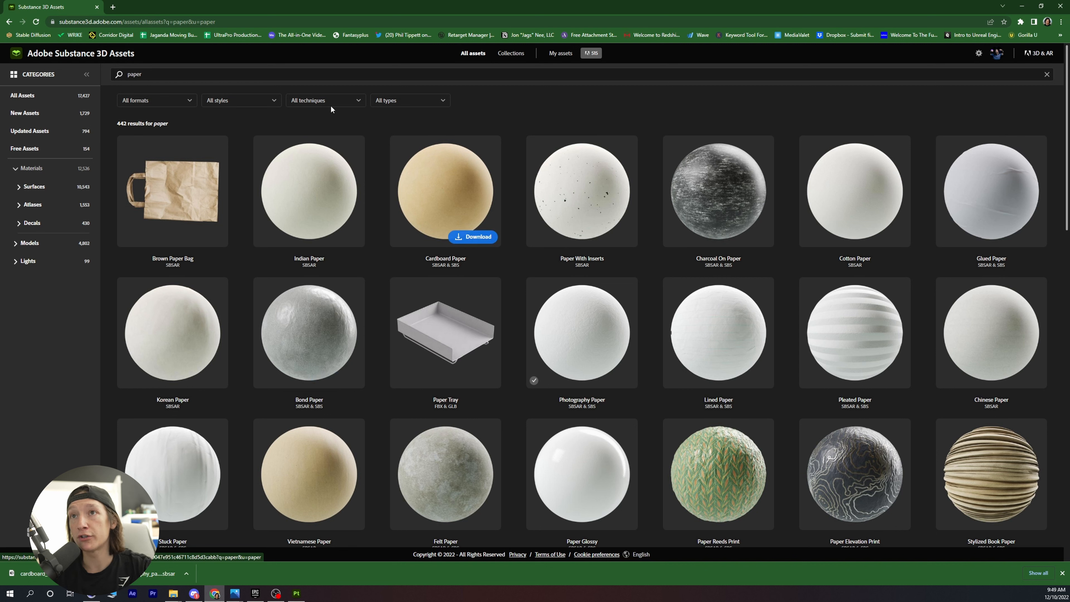
click(155, 75)
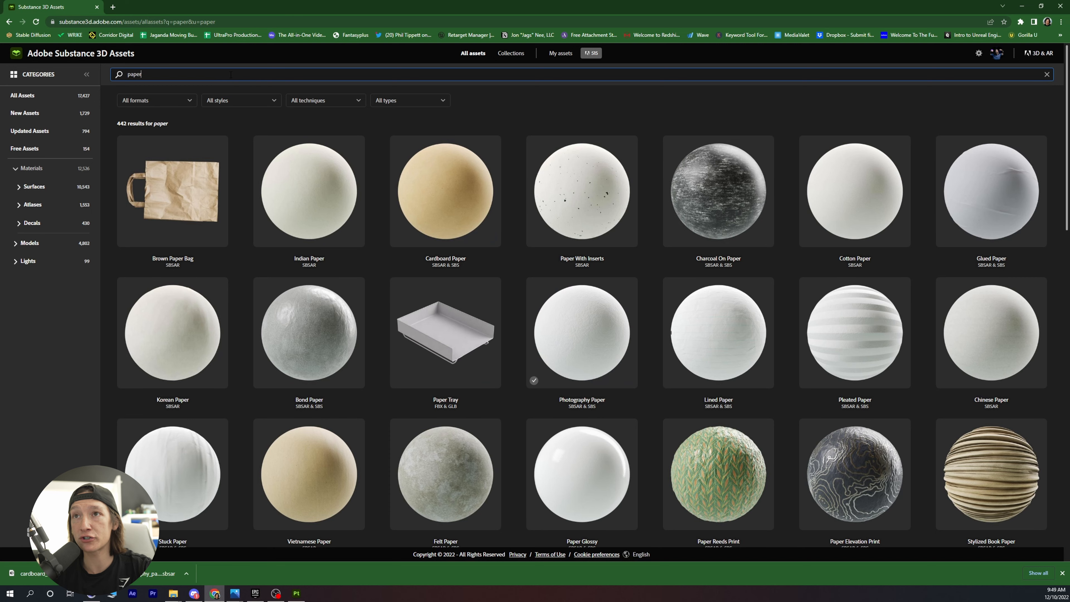
scroll(509, 285, down, 10)
scroll(388, 251, up, 10)
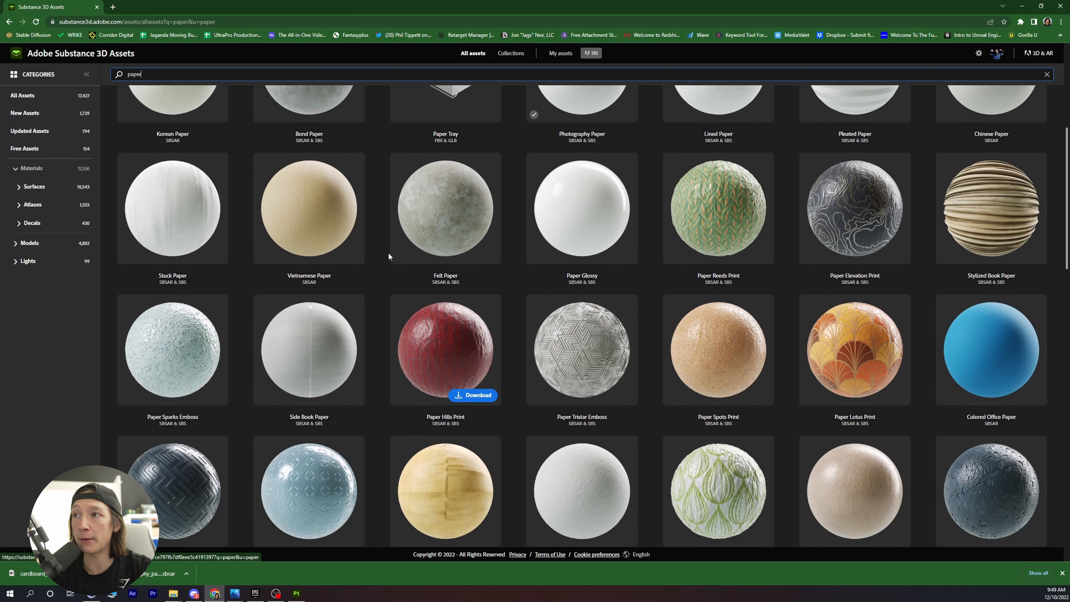
scroll(344, 245, up, 1)
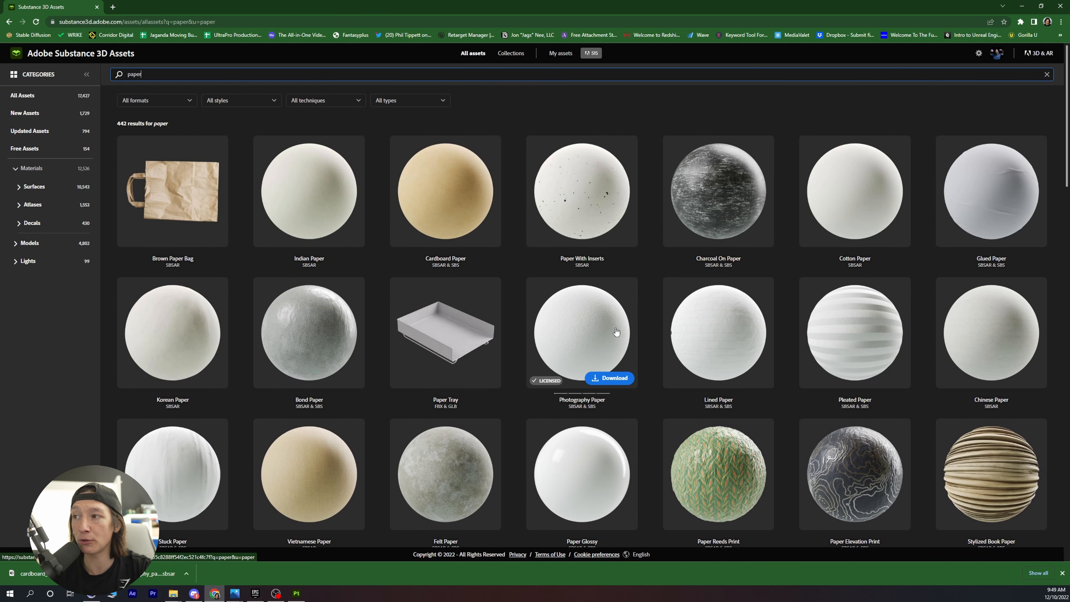
- Search the Substance 3D Assets library for cardboard and filter the results to the Material type
drag(154, 75, 101, 84)
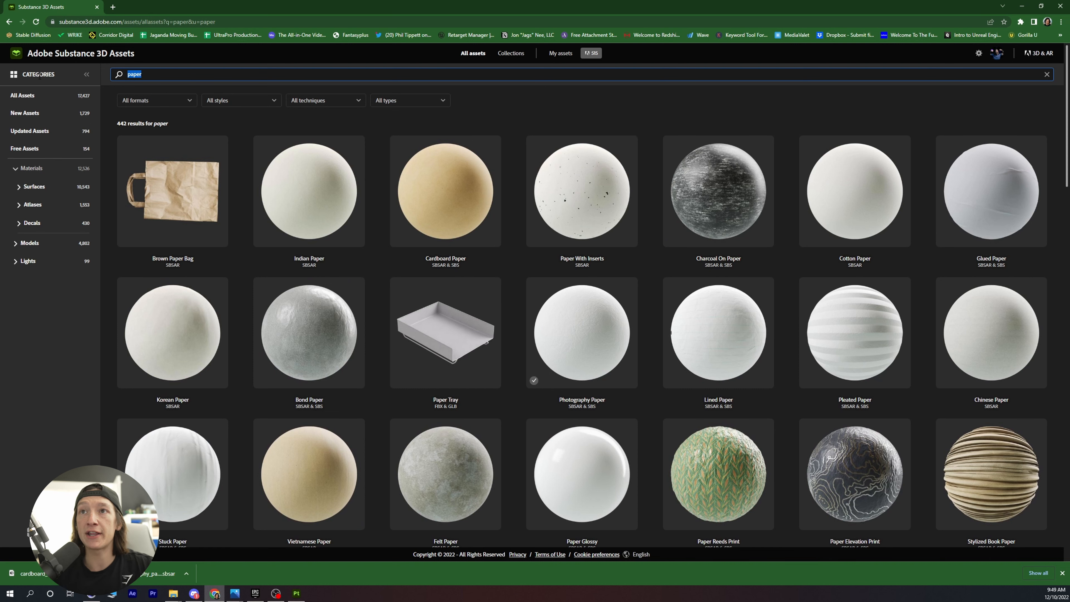
text(cardboard)
key(Return)
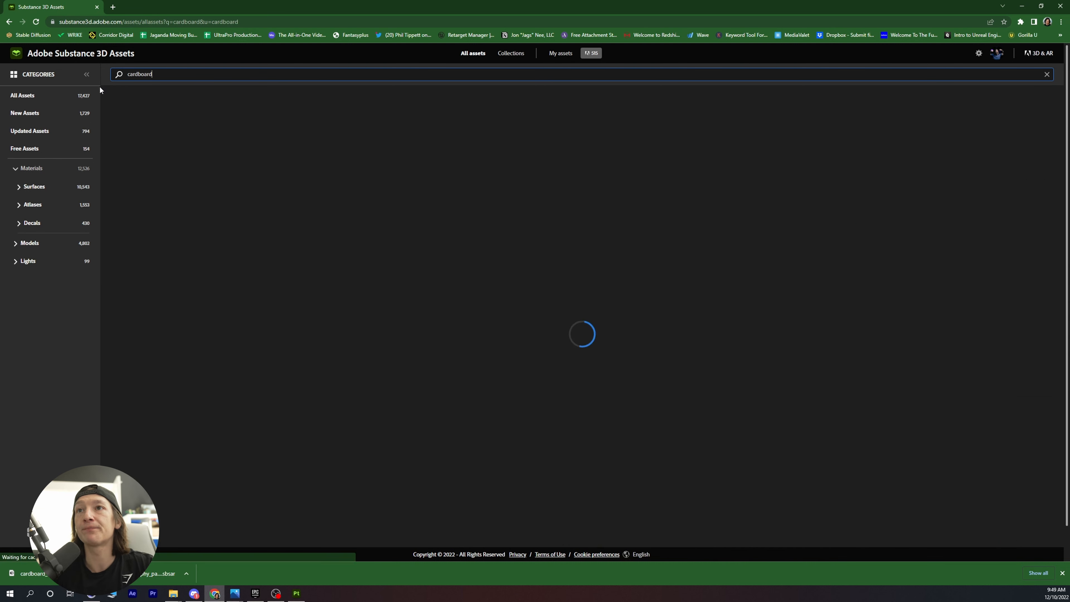
click(398, 100)
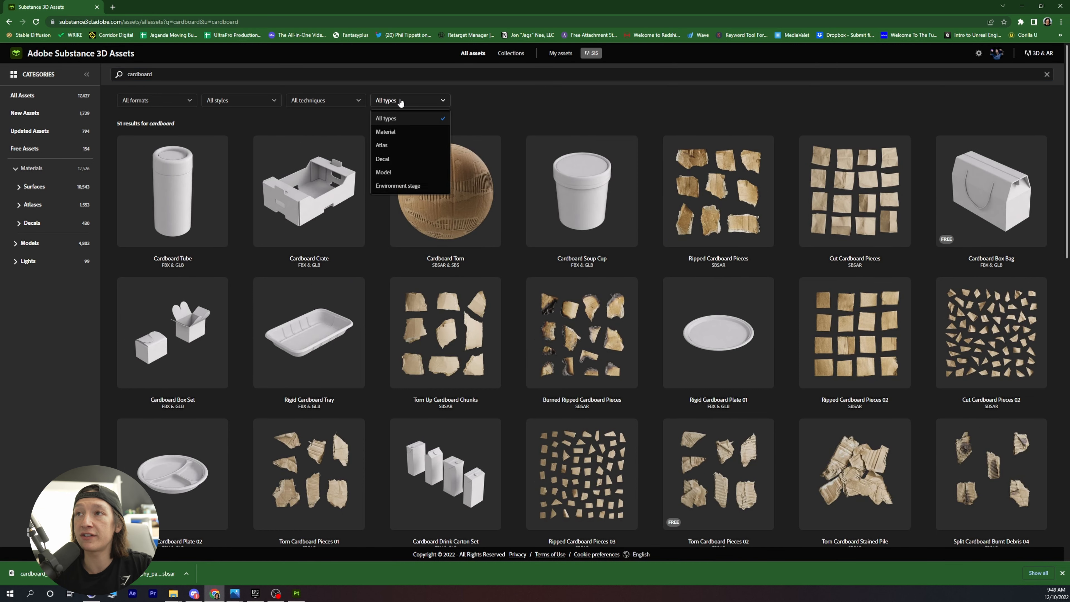
click(385, 132)
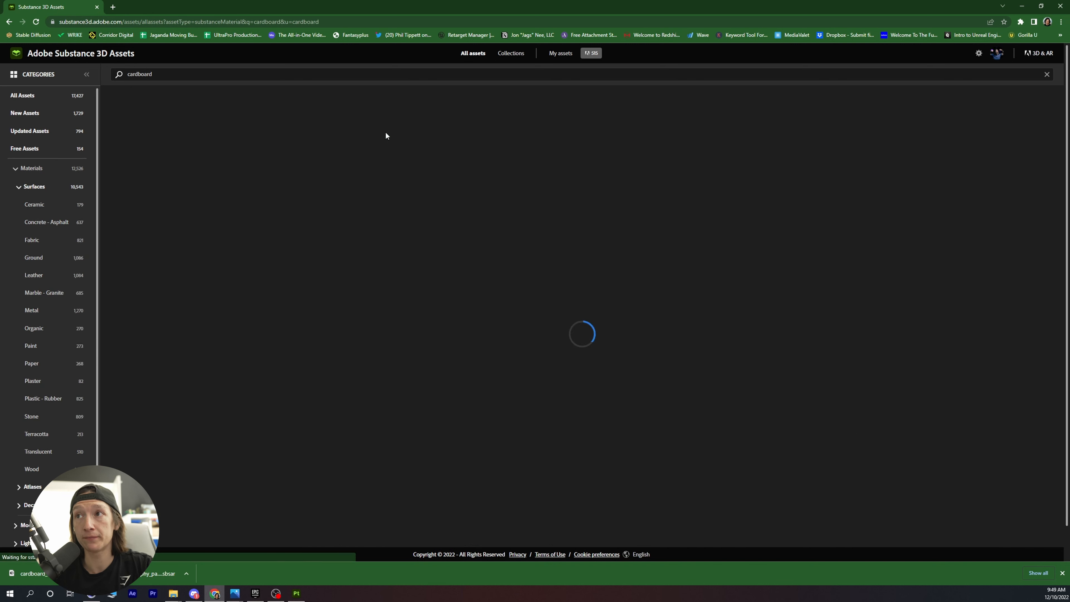
mouse_move(838, 359)
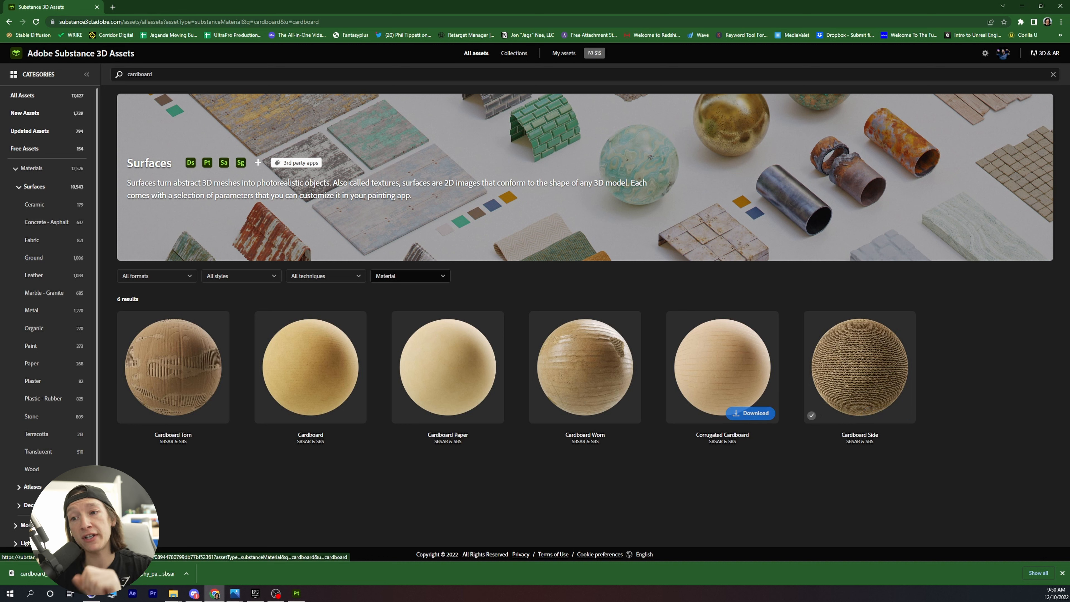
- In File Explorer, open the project's Elements/tex folder and select canvas_white.sbsar, cardboard_side.sbsar and photography_paper (1).sbsar
mouse_move(173, 593)
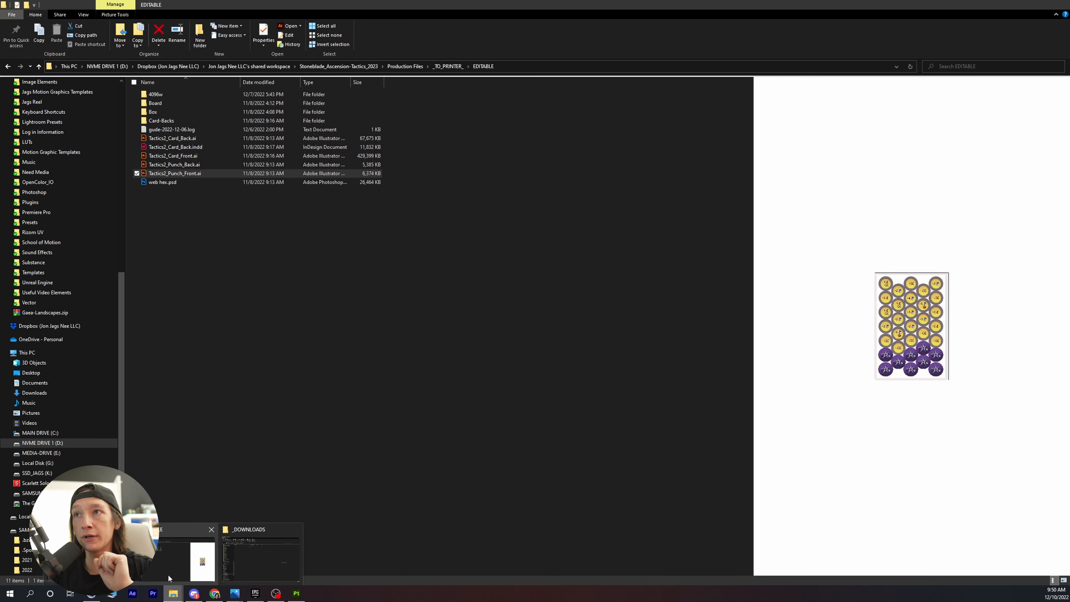
click(168, 574)
click(340, 66)
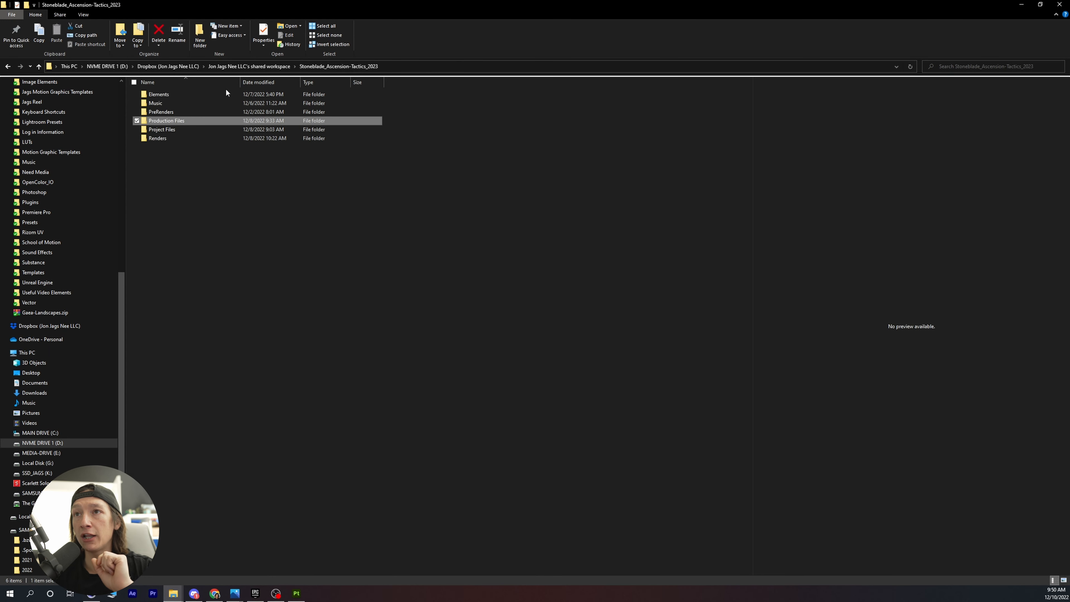
double_click(219, 91)
double_click(174, 155)
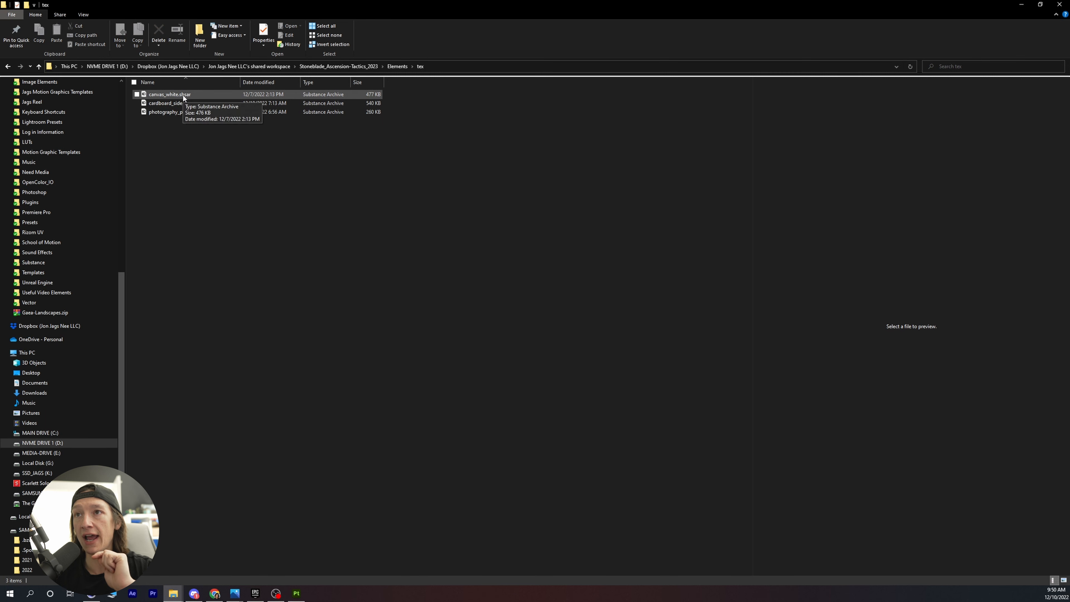
drag(226, 147, 156, 93)
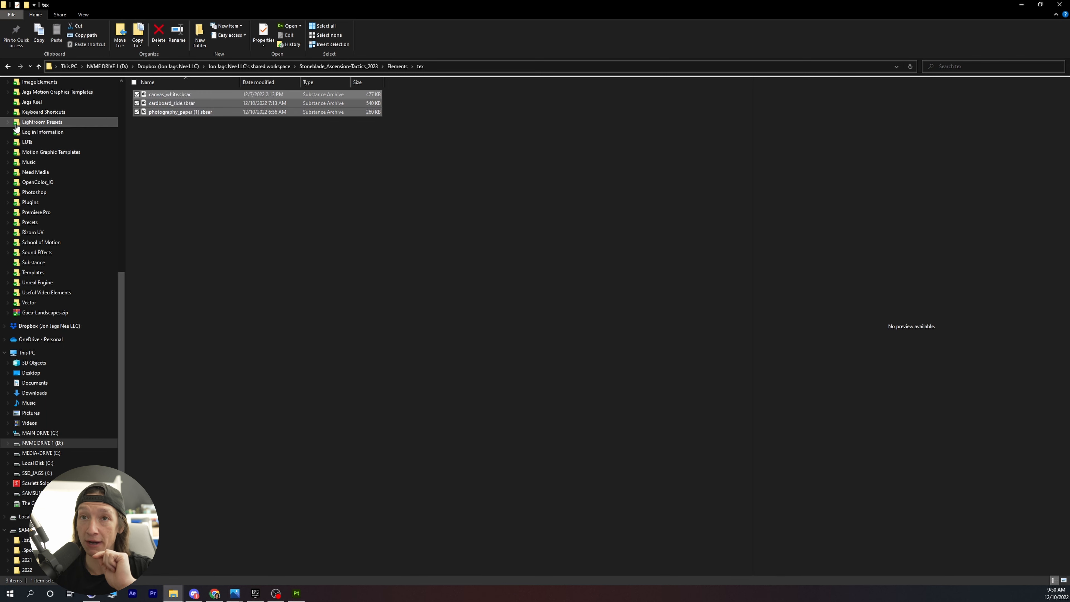
- Switch back to Substance 3D Painter and import canvas_white, cardboard_side and photography_paper (1) as base materials into the current project
drag(444, 7, 444, 0)
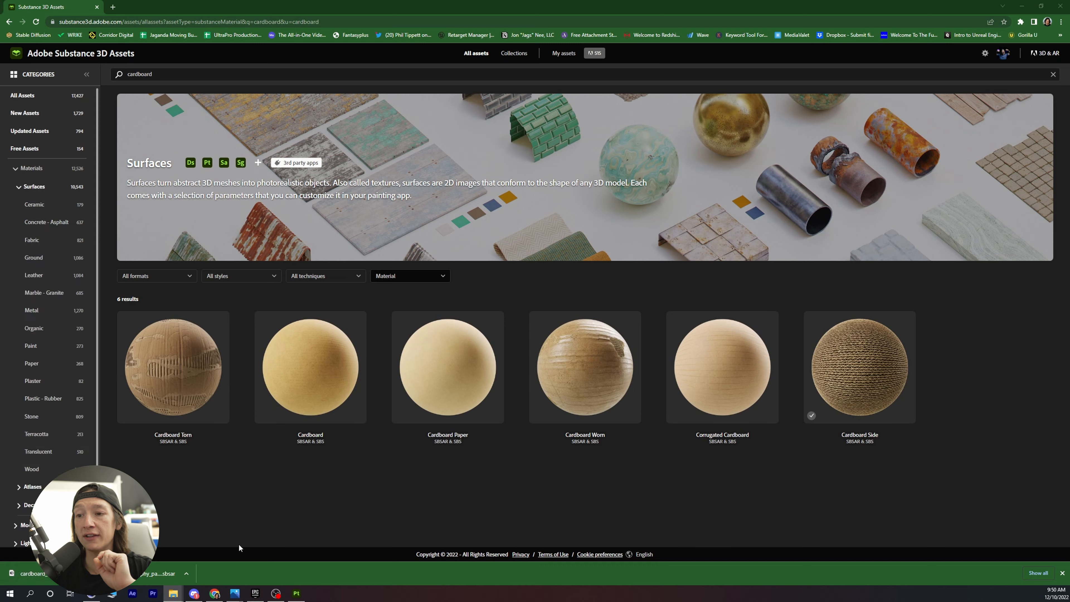
click(296, 593)
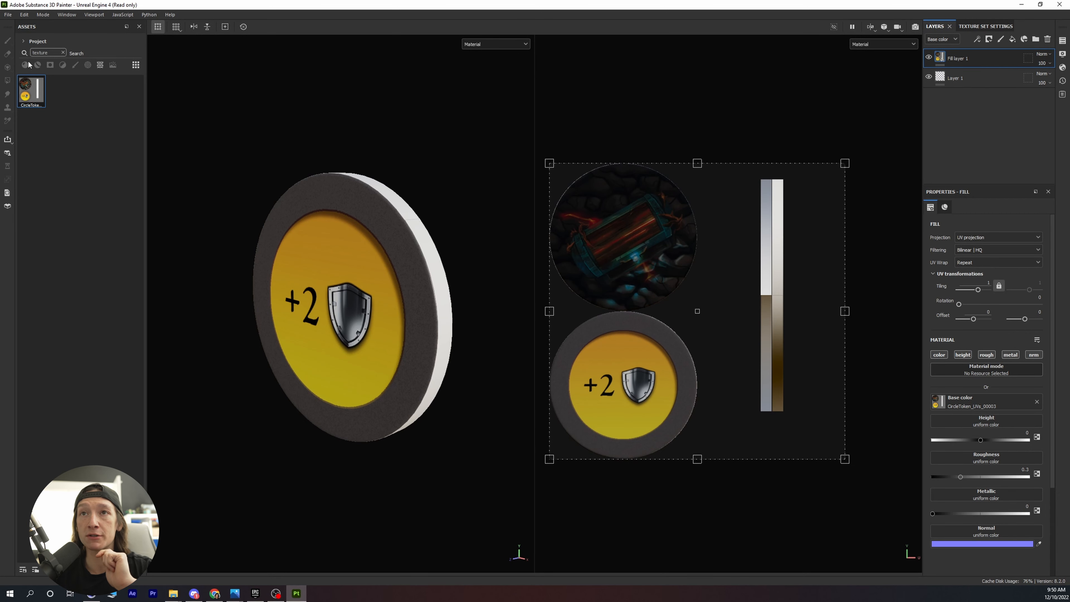
drag(190, 0, 81, 196)
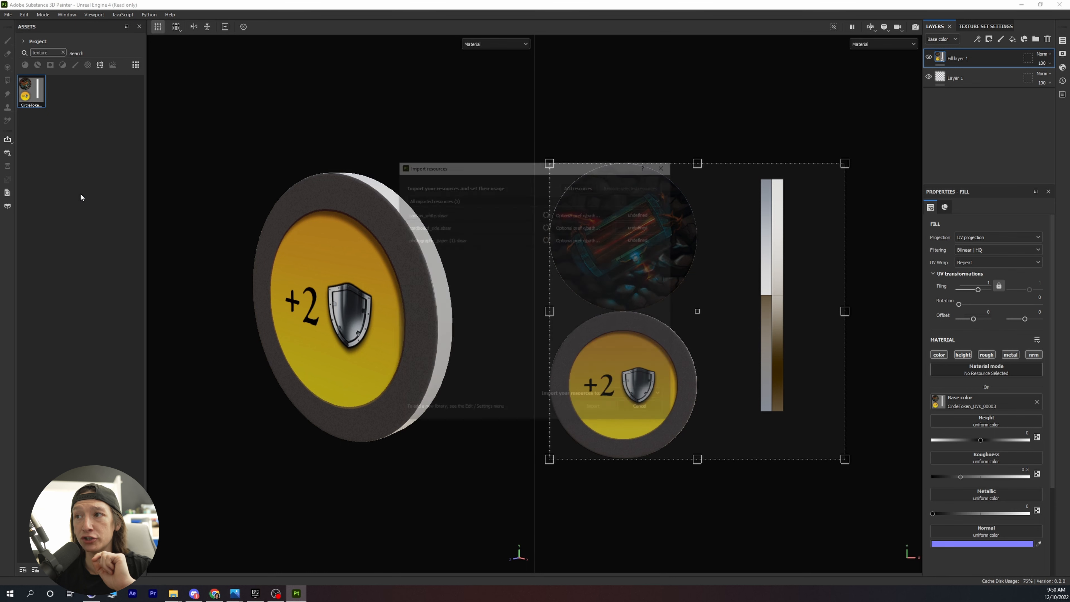
click(628, 397)
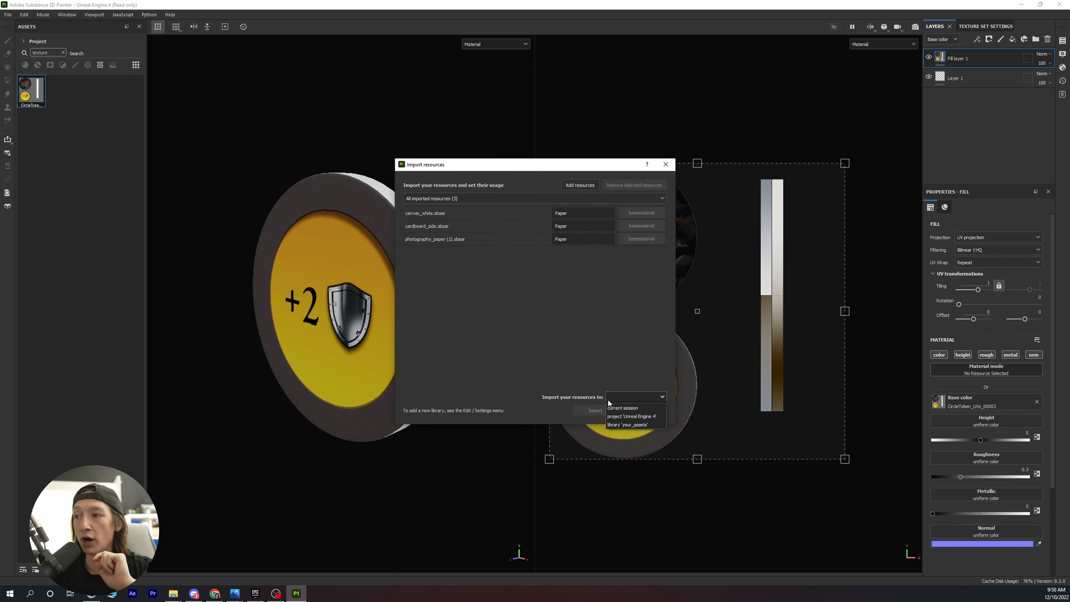
click(632, 416)
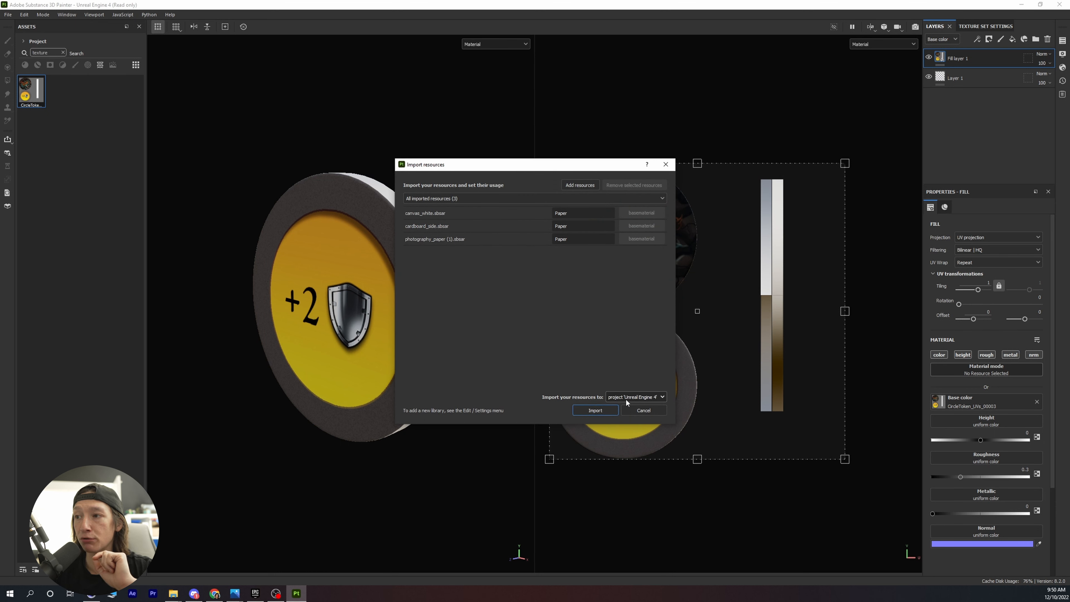
click(598, 412)
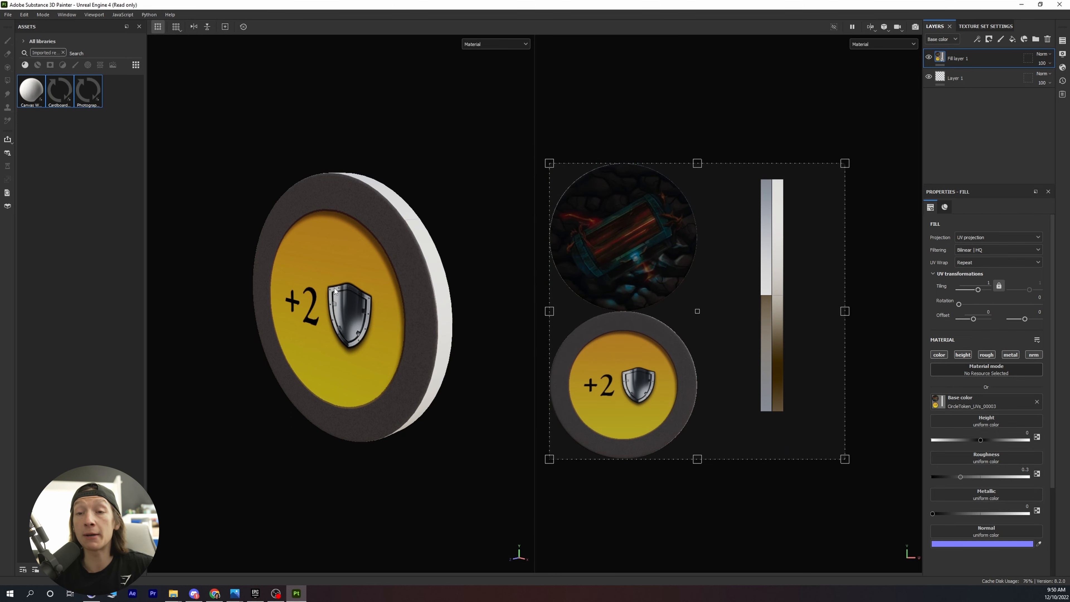
- Save the project as CircleToken_001 in the Project Files/Substance folder
key(ctrl)
key(ctrl+s)
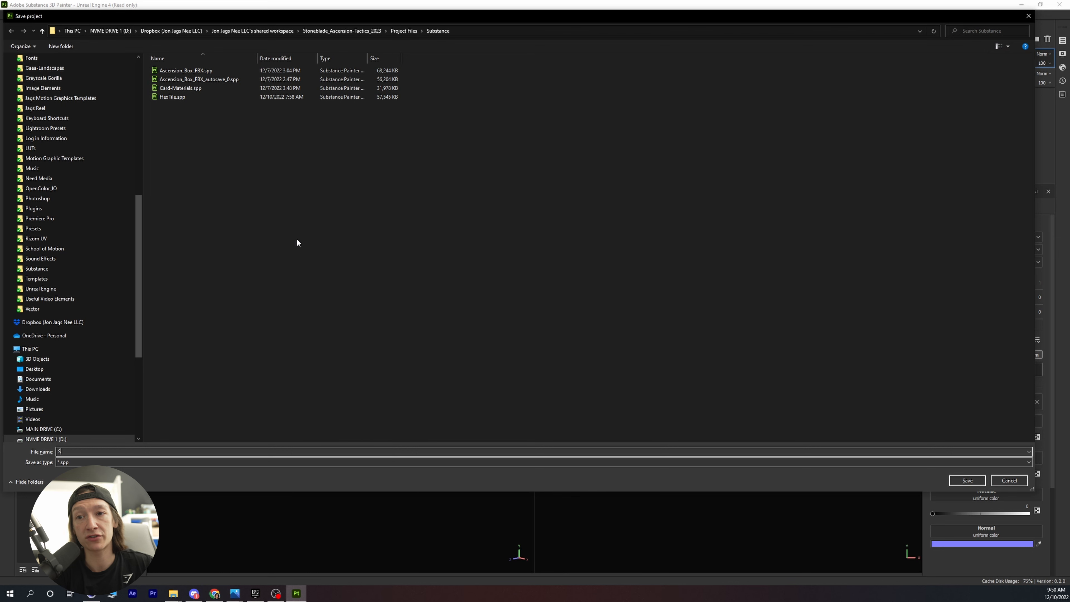
text(Cir)
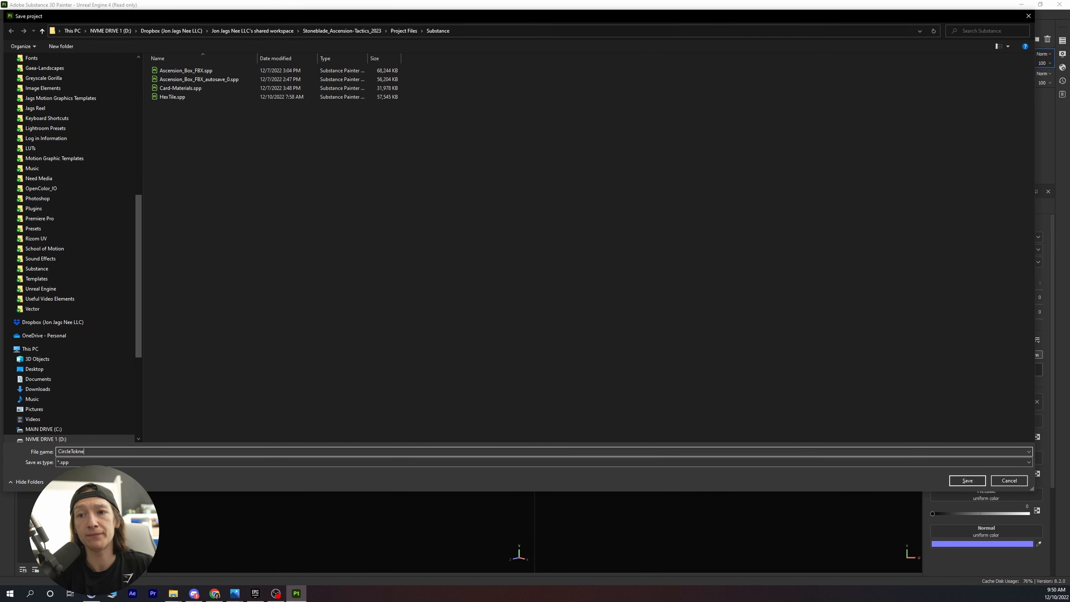
text(cleToken_001)
key(Return)
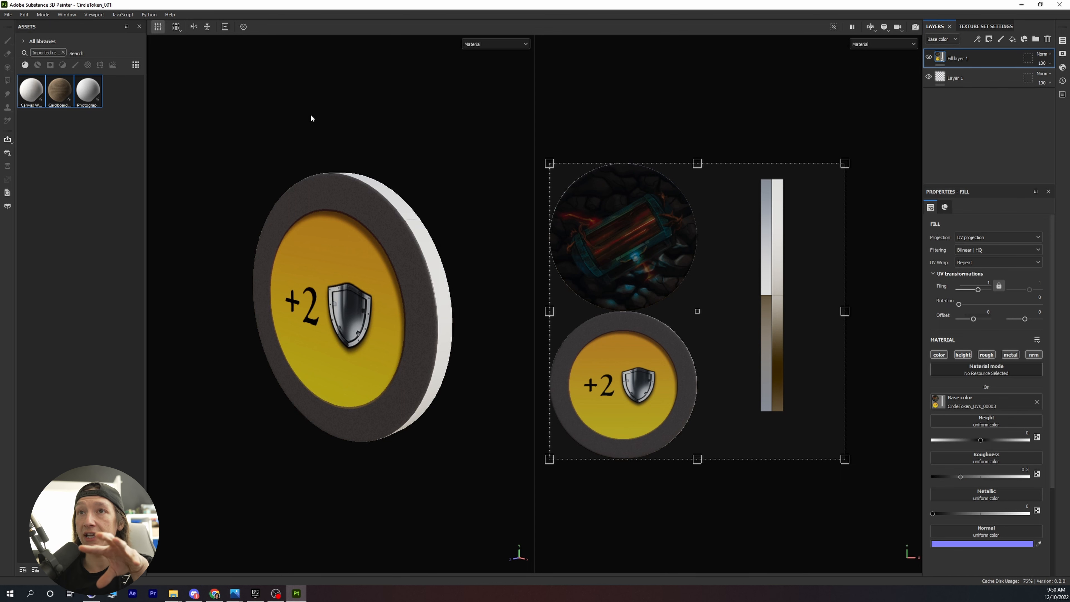
- Add the Photography Paper material as a layer beneath Fill layer 1 and rename that fill layer Color
click(90, 93)
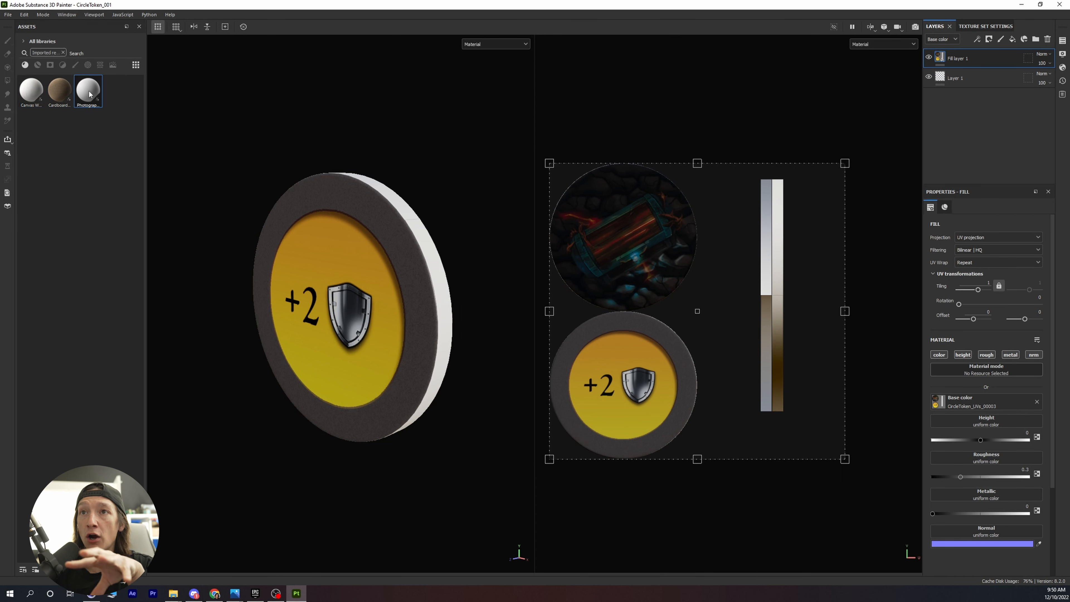
drag(90, 94, 955, 65)
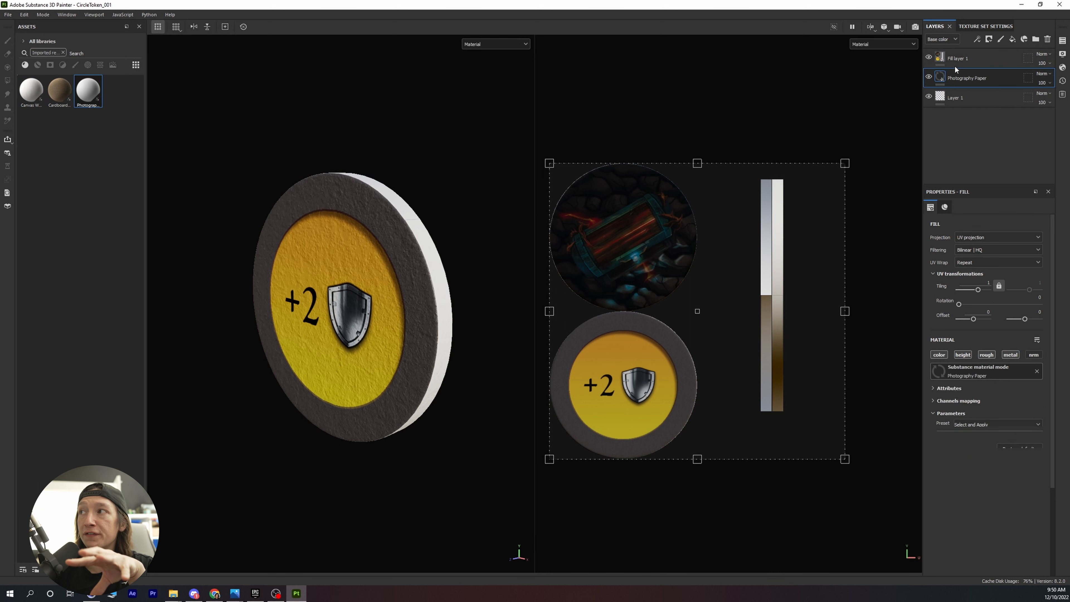
click(961, 58)
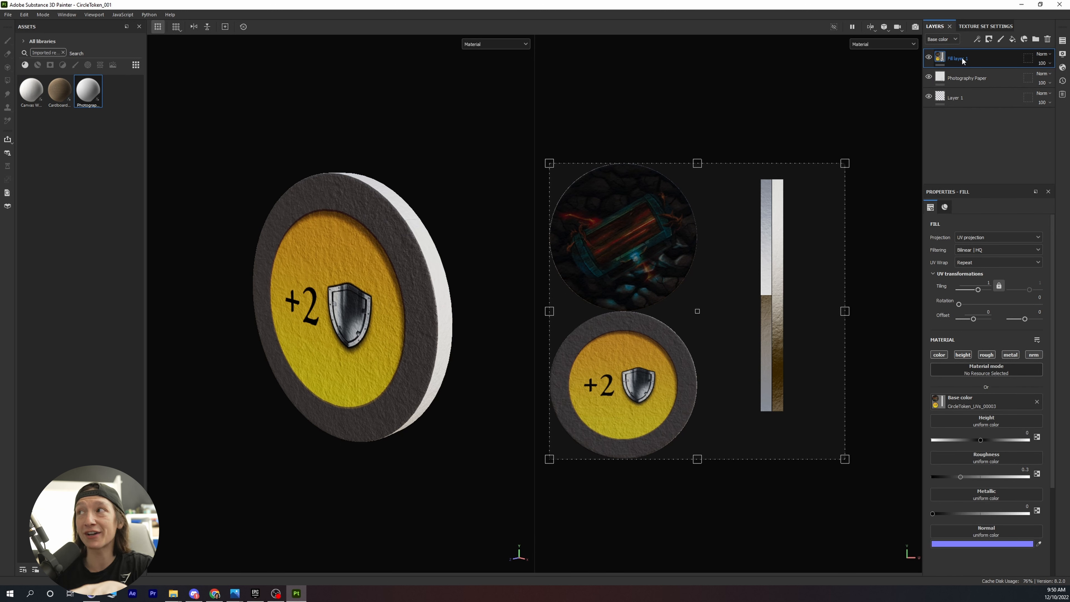
double_click(961, 58)
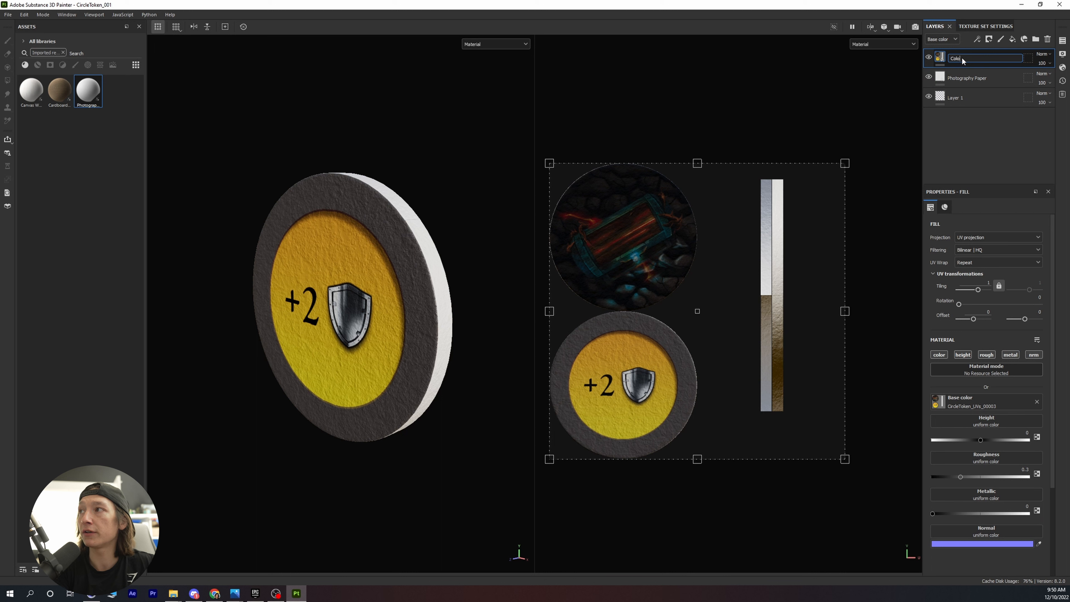
text(Colo)
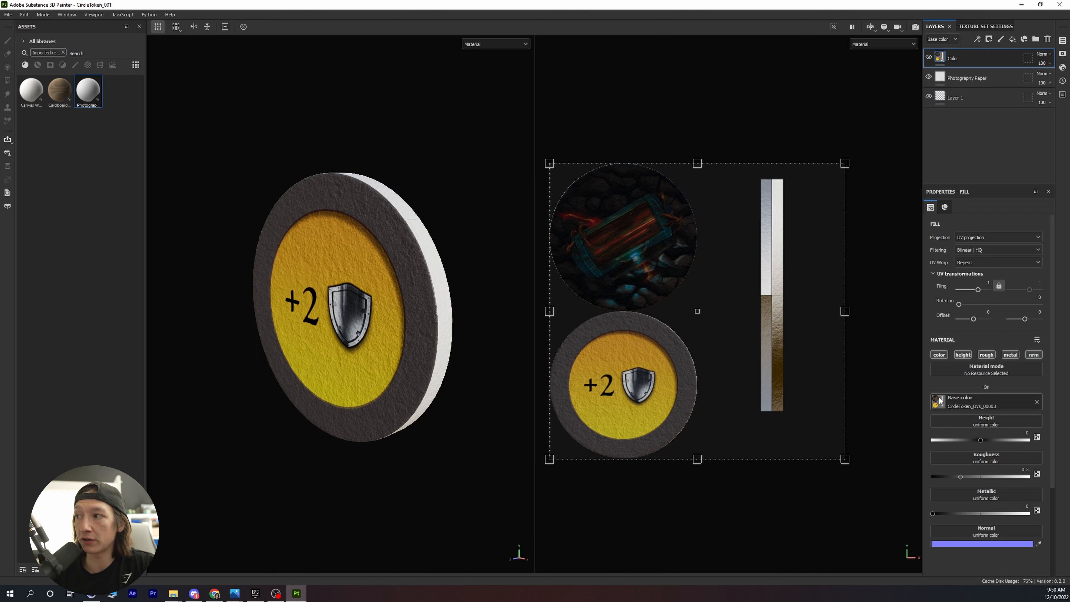
- Disable the Color layer's height, rough, metal and nrm channels, leaving only its color channel enabled
click(962, 354)
click(986, 355)
click(1009, 354)
click(1033, 354)
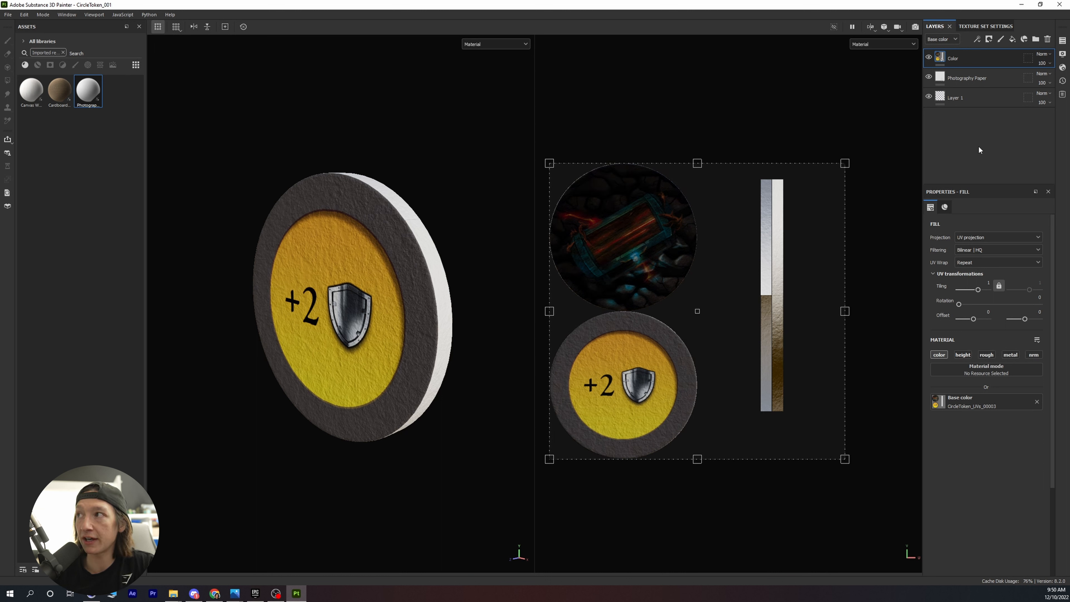
- Set the Photography Paper layer's Paper Roughness to 0.64, Grain Intensity to 0.01 and Wrinkle Intensity to 0.15
click(966, 79)
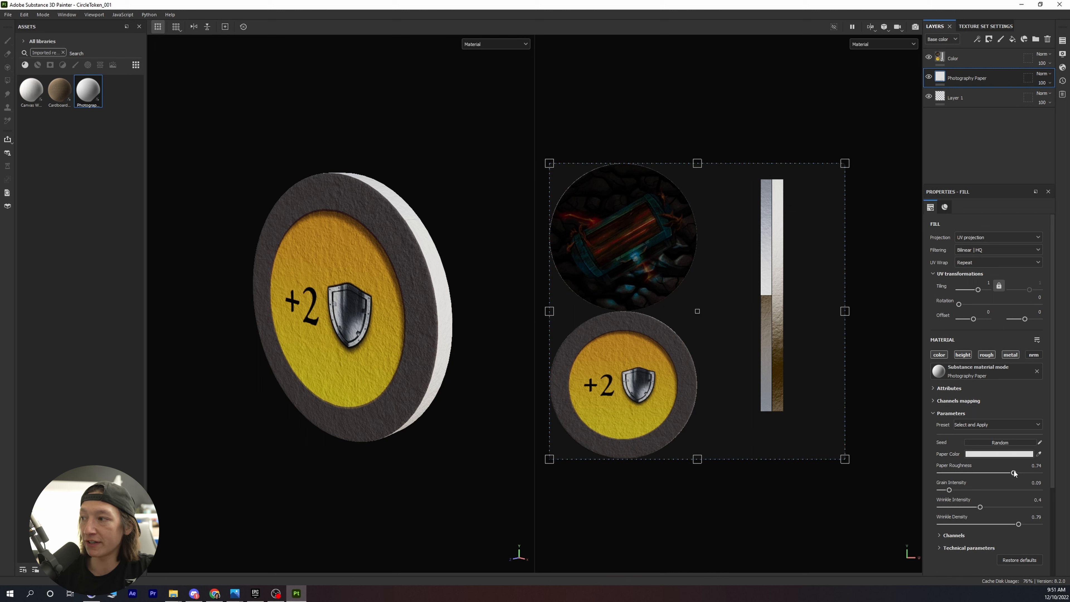
drag(1023, 473, 1021, 472)
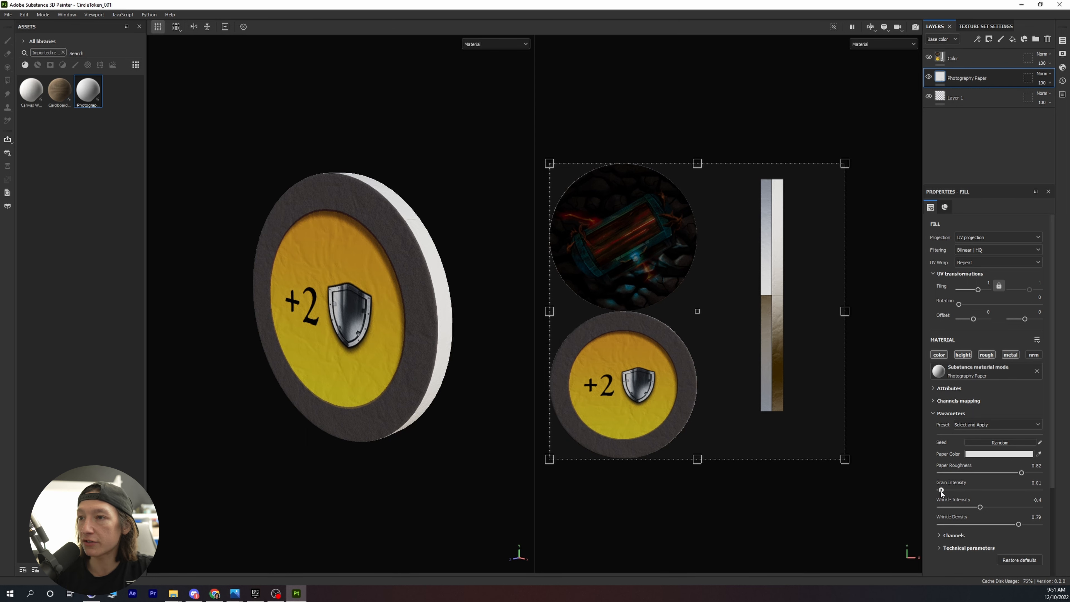
alt+drag(351, 307, 504, 280)
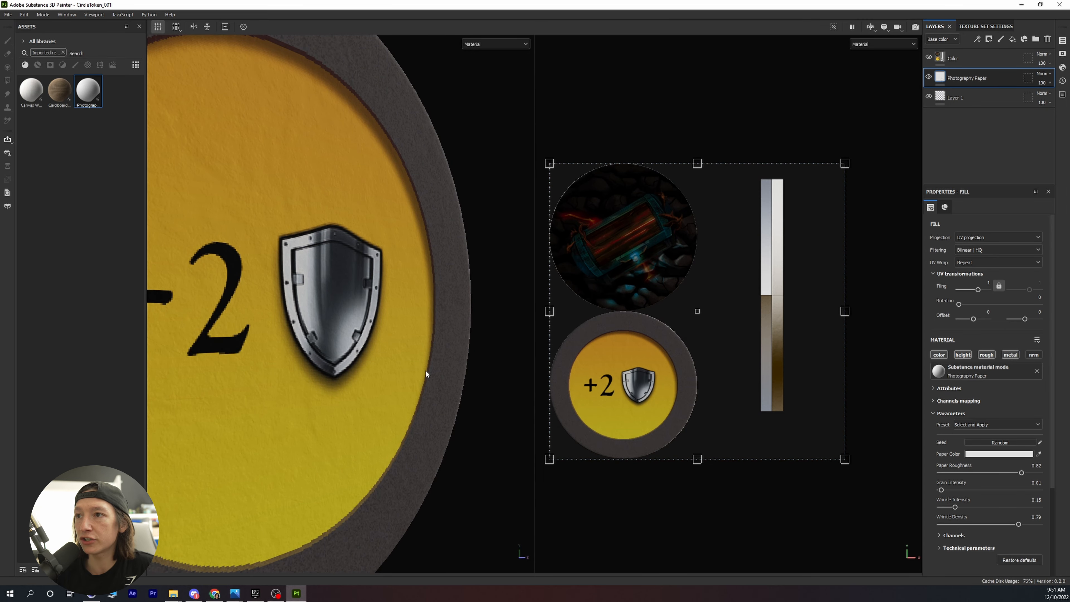
alt+drag(426, 373, 300, 284)
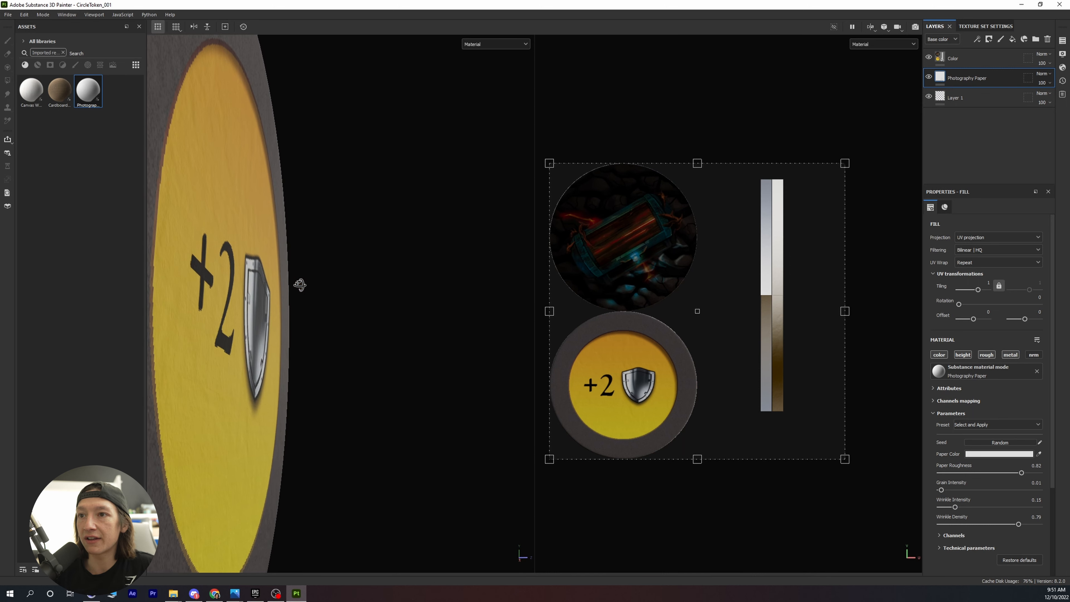
mouse_move(976, 473)
mouse_down()
mouse_move(997, 474)
mouse_move(959, 476)
mouse_move(1003, 484)
mouse_up()
alt+drag(406, 345, 237, 327)
alt+middle_drag(236, 326, 351, 337)
alt+drag(352, 337, 346, 370)
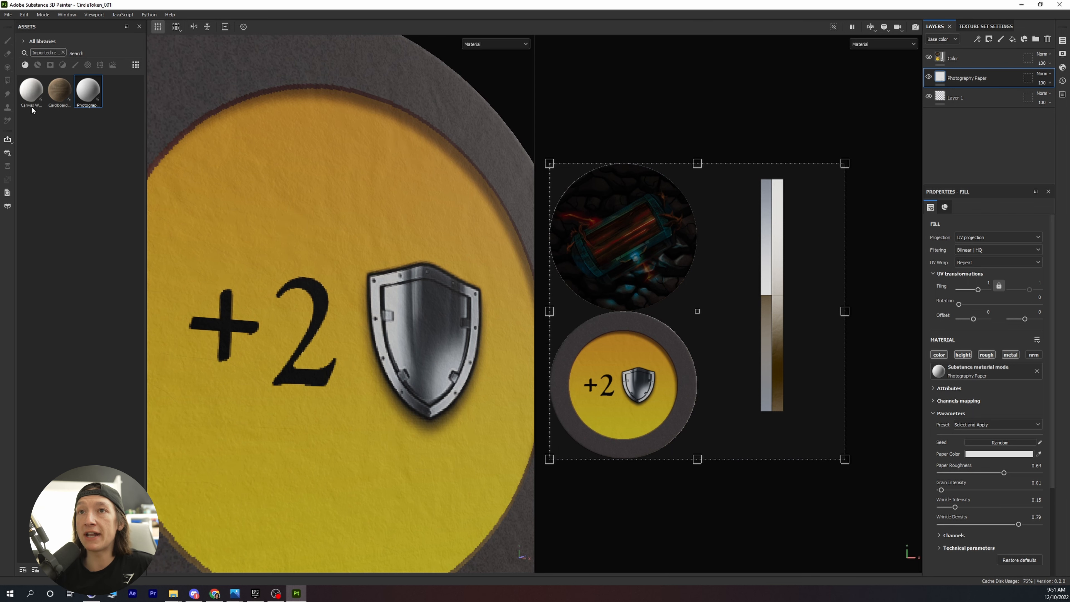
- Add the Cardboard Side material as a new layer above the Color layer
alt+drag(380, 169, 404, 272)
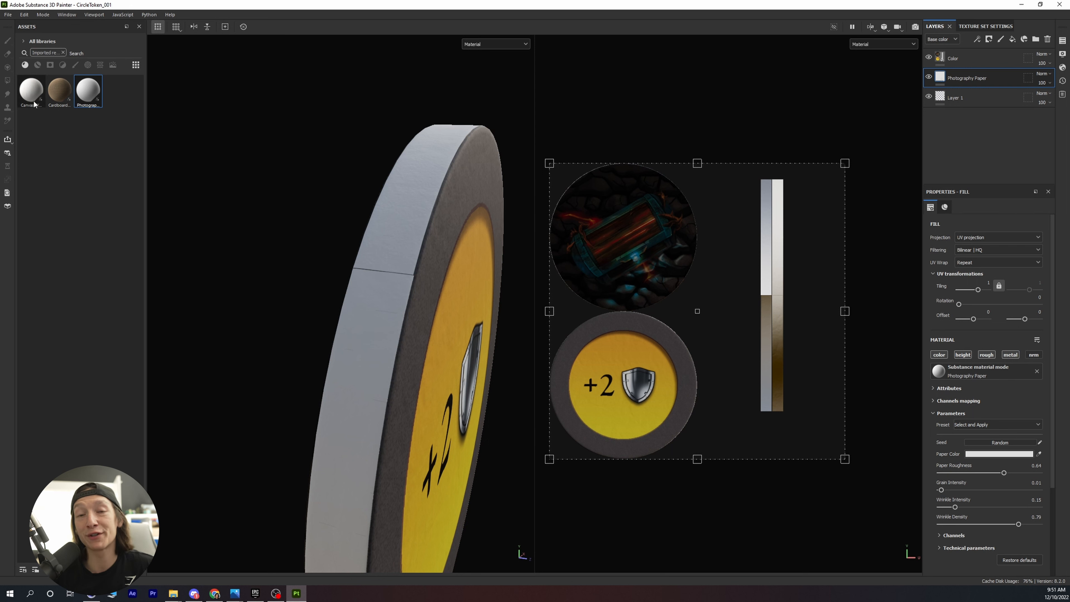
drag(59, 90, 957, 52)
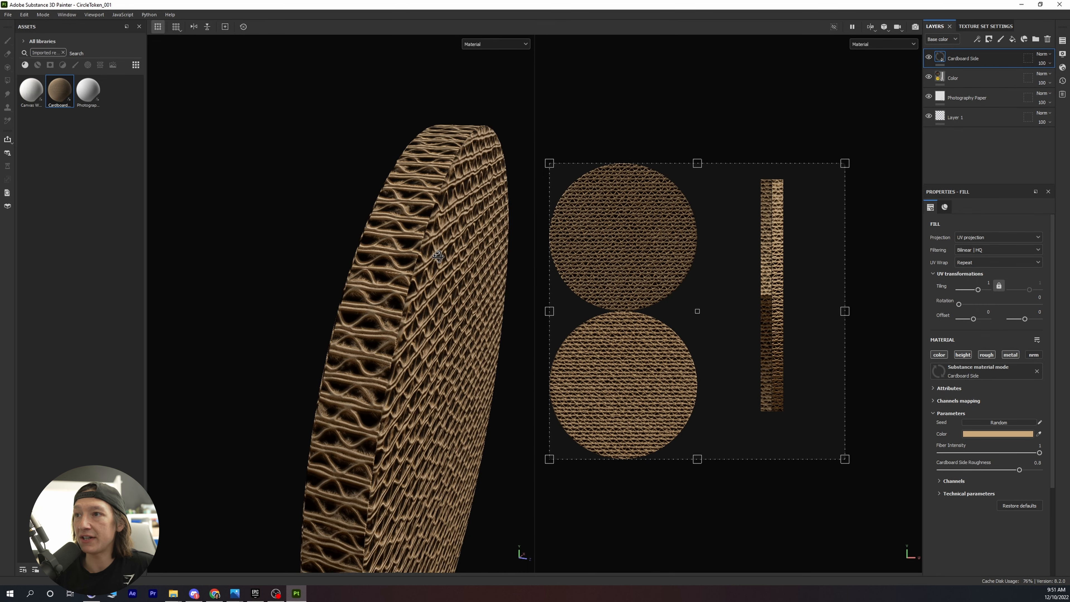
alt+drag(438, 256, 409, 256)
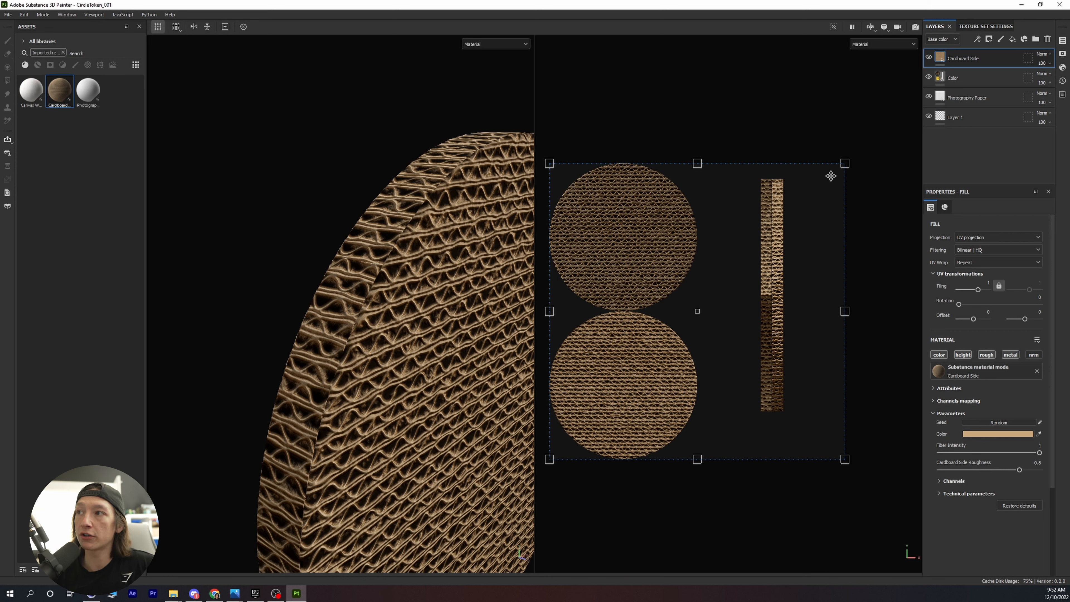
- Rotate the Cardboard Side layer's UV projection to 270 and narrow it horizontally so the corrugation repeats finely
drag(854, 137, 879, 232)
drag(888, 289, 883, 430)
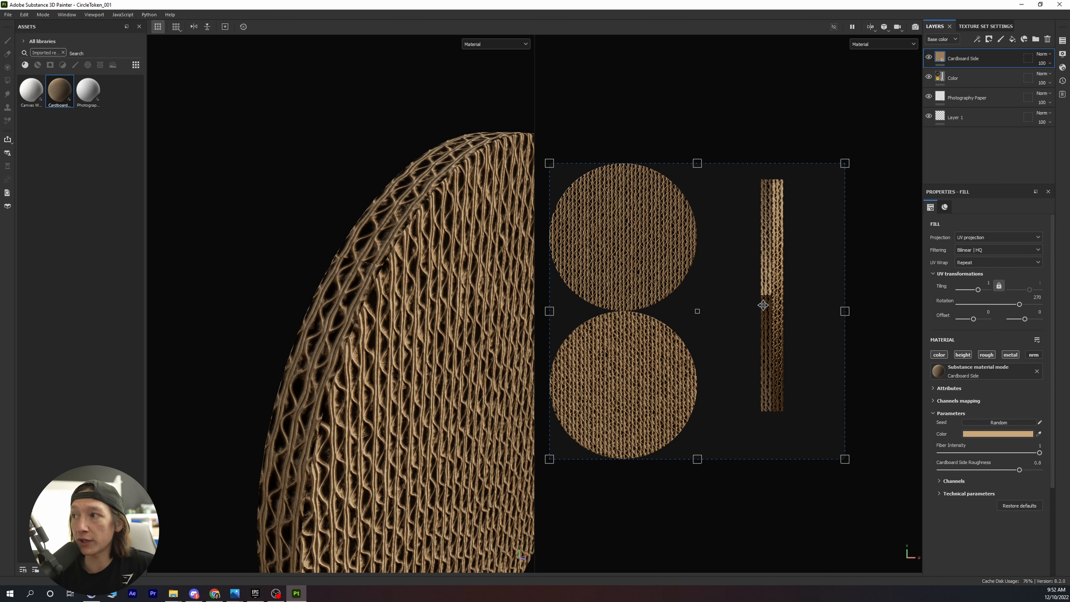
drag(843, 311, 567, 329)
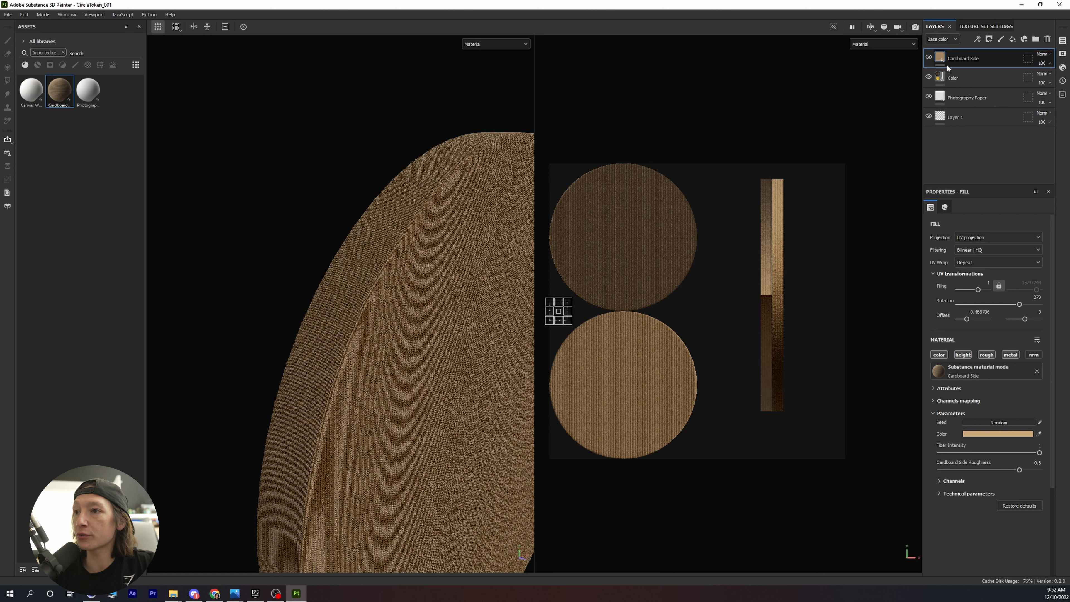
- Give the Cardboard Side layer a black mask and add a paint effect to that mask
right_click(954, 56)
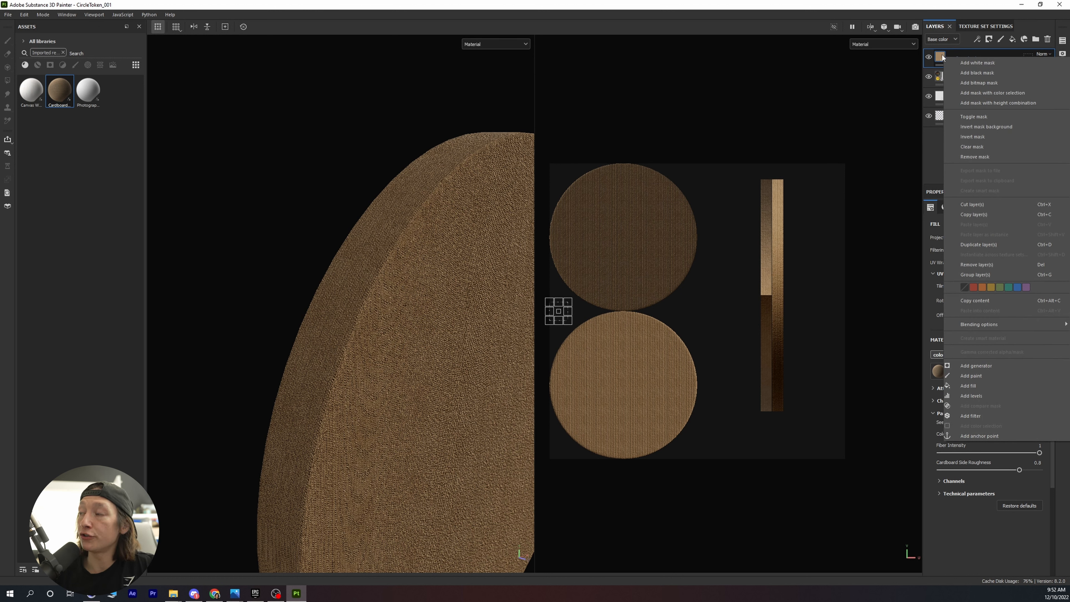
click(973, 74)
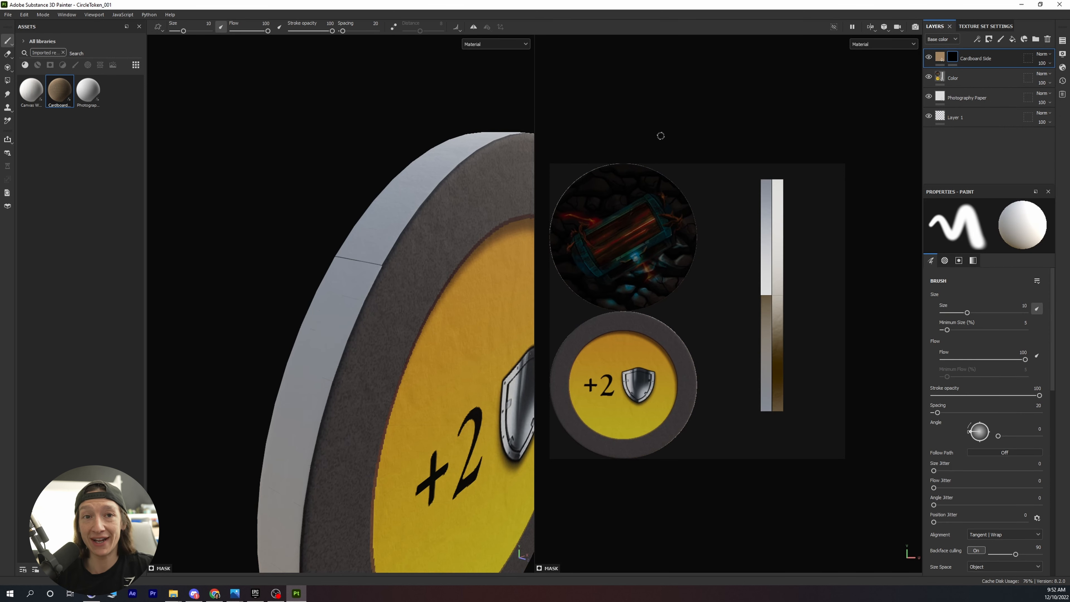
right_click(953, 58)
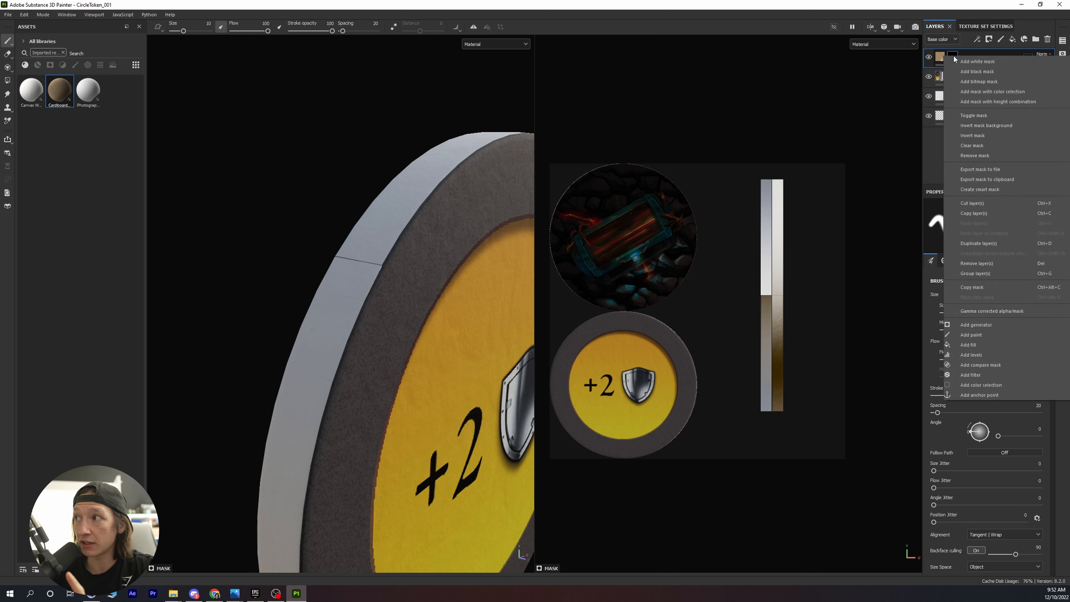
click(978, 336)
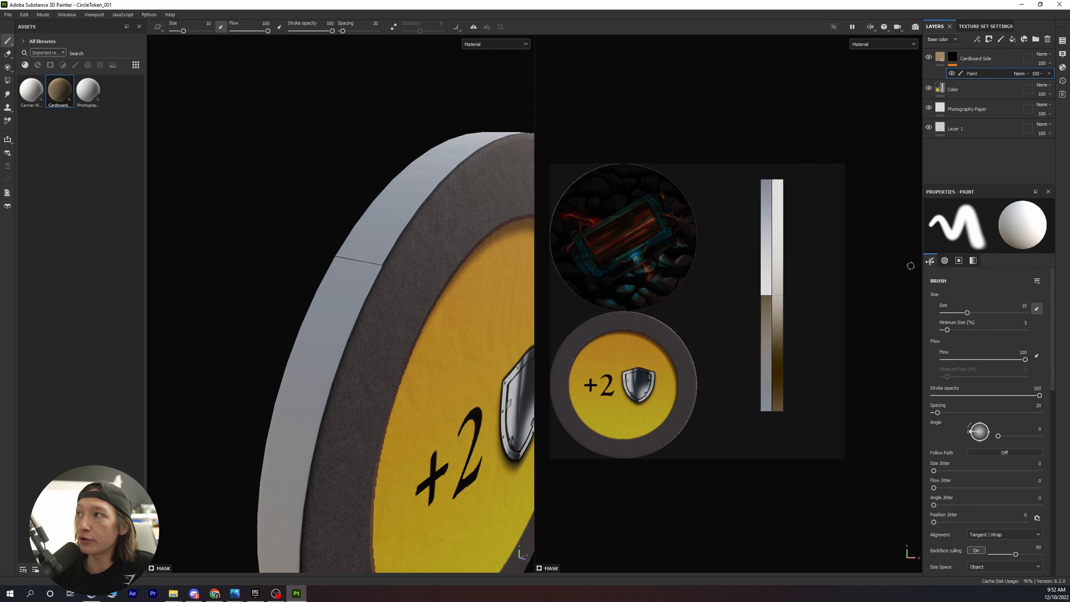
- Try brushing the cardboard onto the token's rim through the mask, and undo the strokes
mouse_move(395, 221)
mouse_down()
mouse_move(362, 265)
mouse_move(430, 211)
mouse_move(310, 332)
mouse_move(451, 404)
mouse_move(312, 379)
mouse_move(400, 438)
mouse_move(371, 242)
mouse_move(320, 337)
mouse_move(362, 303)
mouse_up()
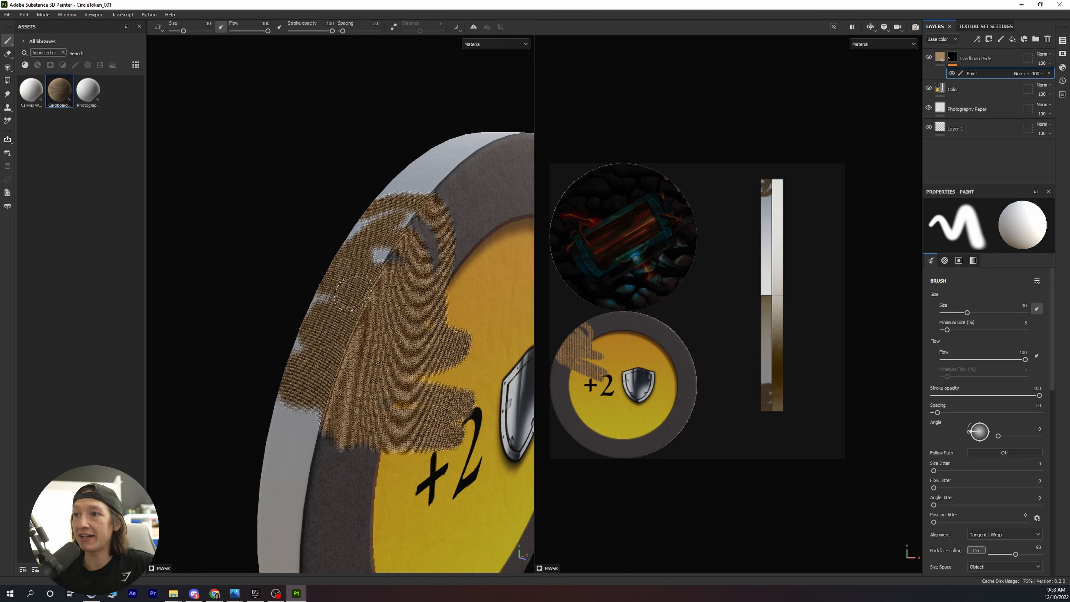
alt+drag(380, 295, 396, 291)
mouse_move(418, 145)
mouse_down()
mouse_move(410, 188)
mouse_move(423, 171)
mouse_up()
scroll(423, 170, up, 8)
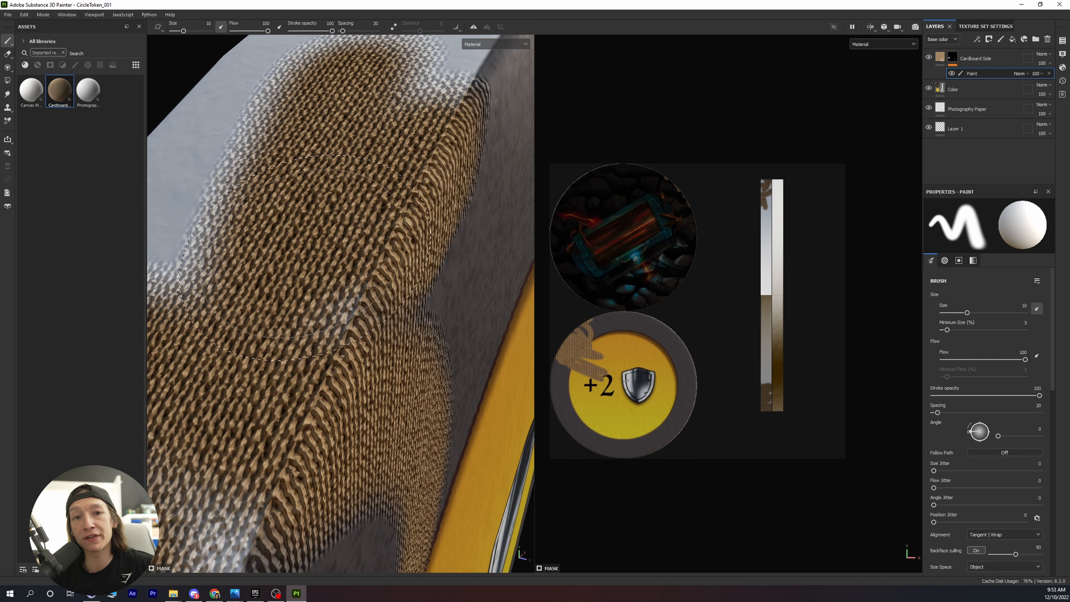
key(ctrl+z)
key(ctrl+z)
key(ctrl+z)
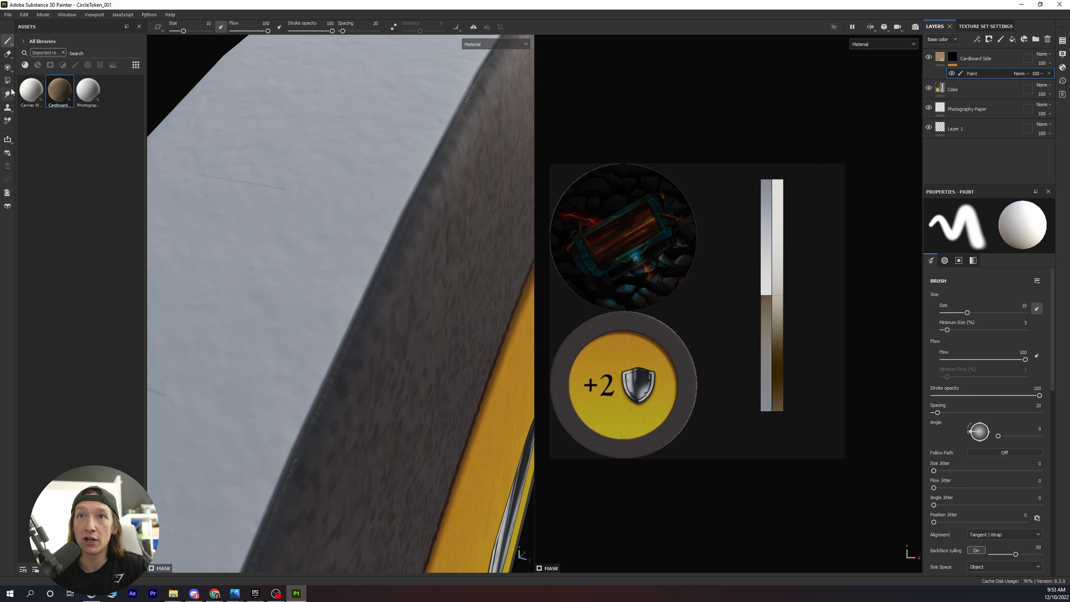
- Use Polygon Fill on the mask to fill the token rim's UV strips with white, revealing cardboard only along the edge
click(8, 80)
scroll(282, 193, down, 5)
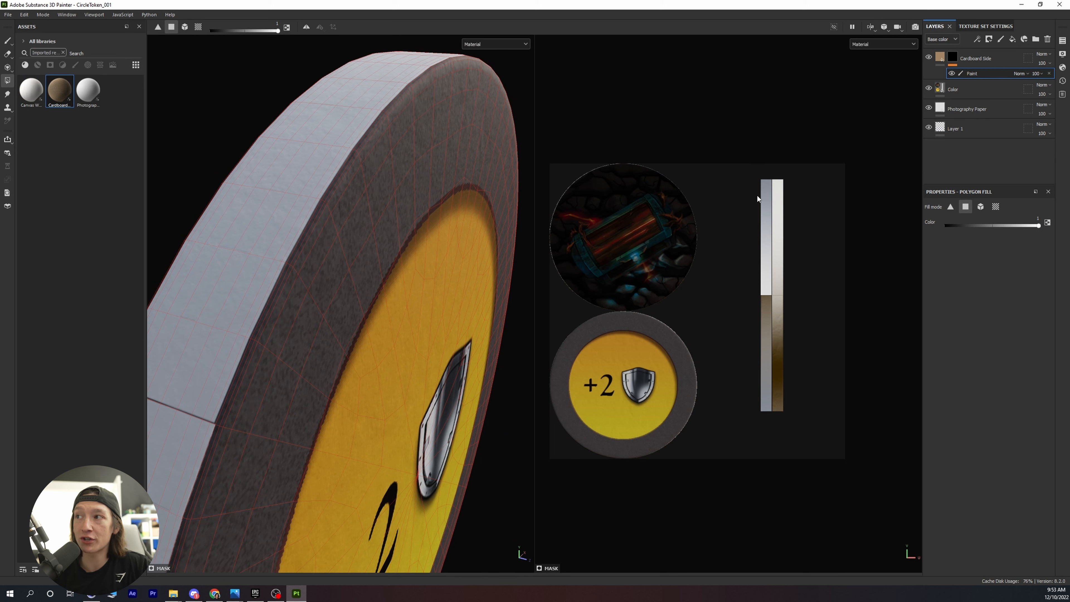
drag(737, 150, 857, 459)
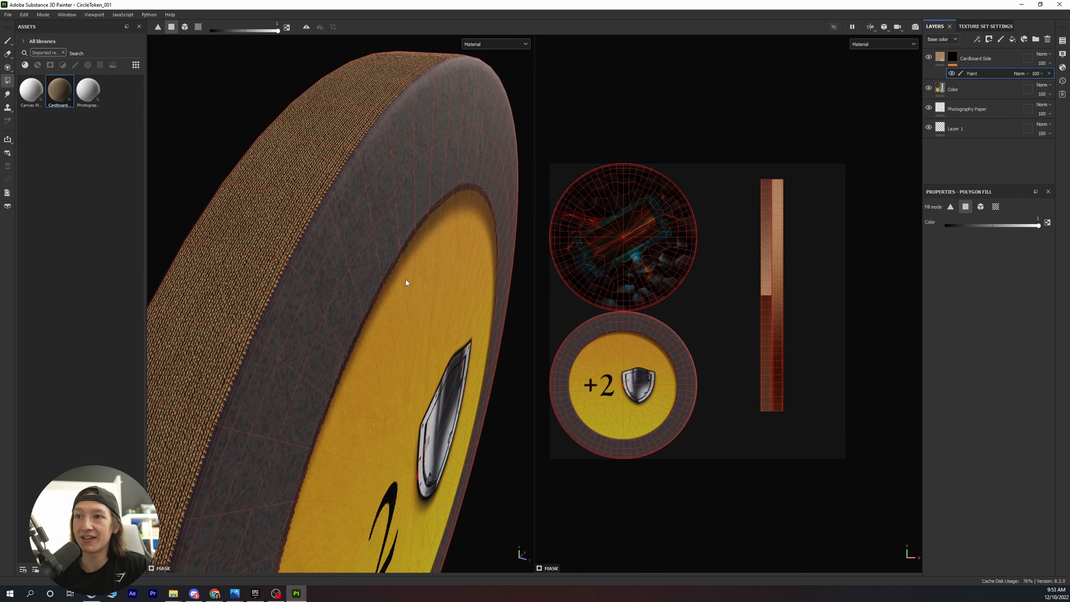
scroll(300, 262, down, 3)
scroll(300, 261, down, 2)
alt+drag(342, 270, 240, 220)
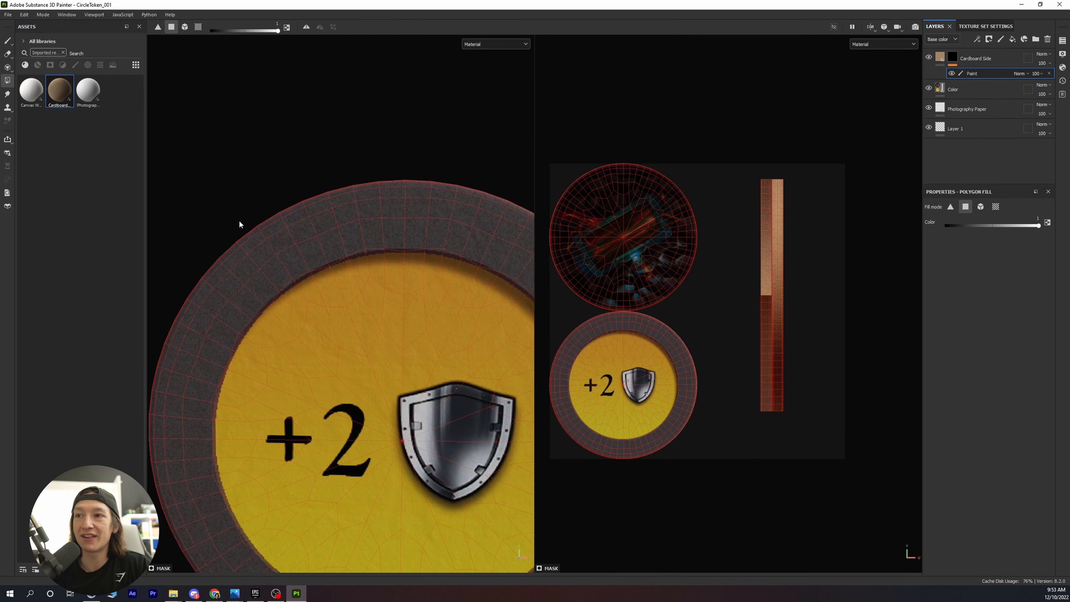
- Turn the token to show its cardboard edge and open the texture export settings
scroll(347, 257, down, 2)
mouse_move(347, 258)
alt+mouse_down()
mouse_move(335, 275)
mouse_move(313, 276)
mouse_move(371, 239)
mouse_move(353, 257)
alt+mouse_up()
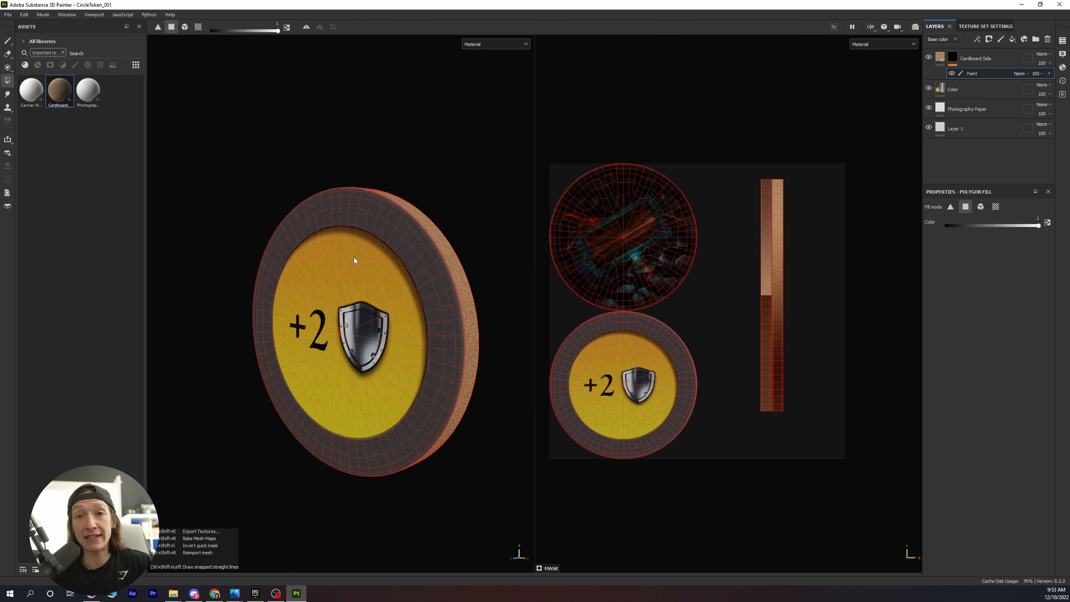
key(ctrl+shift+e)
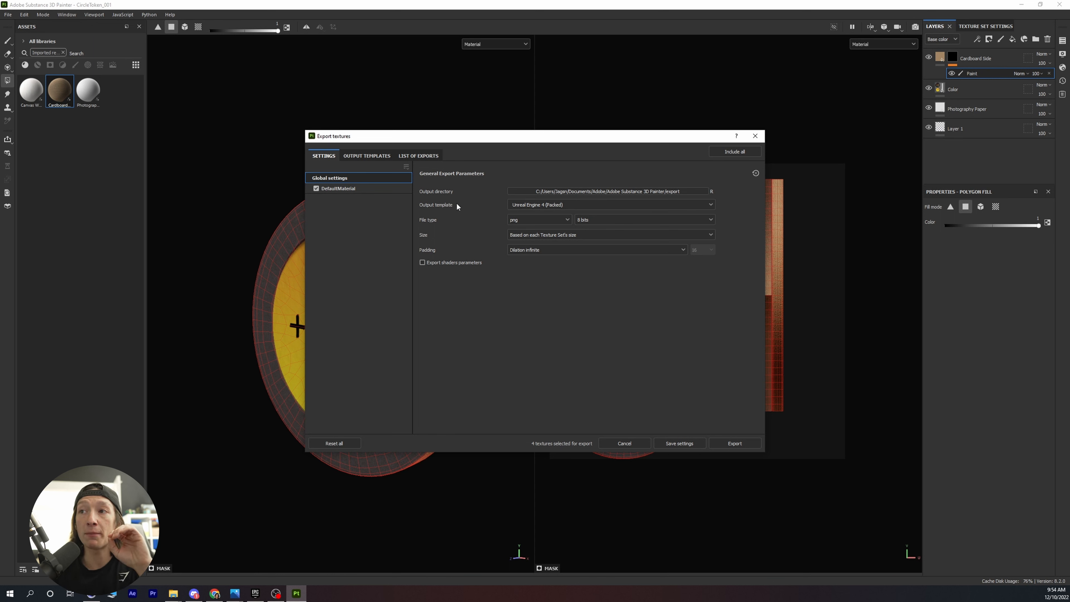
- Look through the available output templates for the texture export, keeping Unreal Engine 4 (Packed)
click(532, 203)
scroll(541, 251, up, 3)
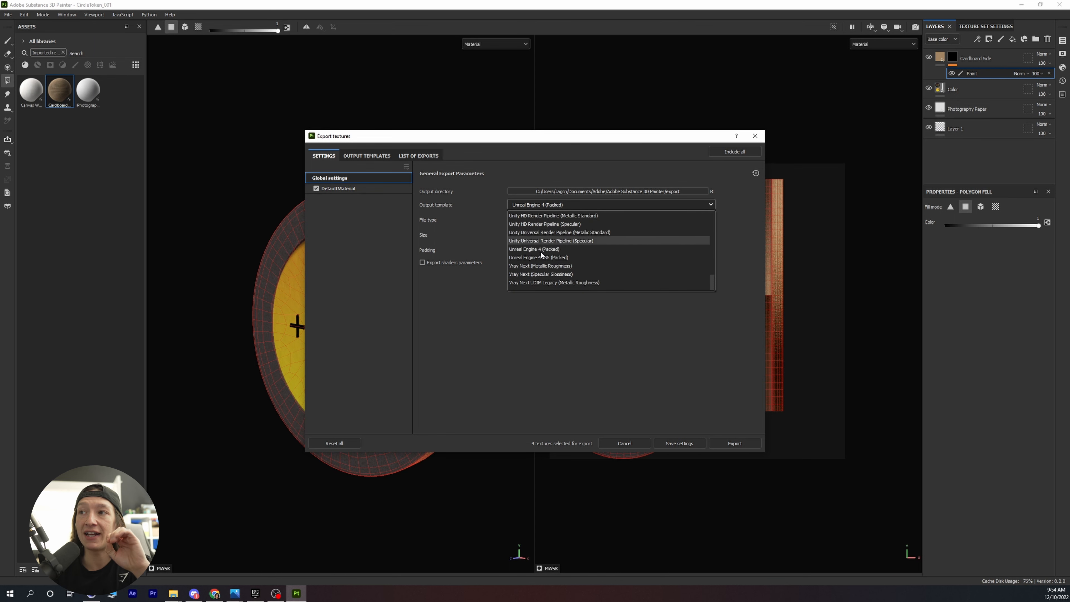
scroll(539, 253, up, 2)
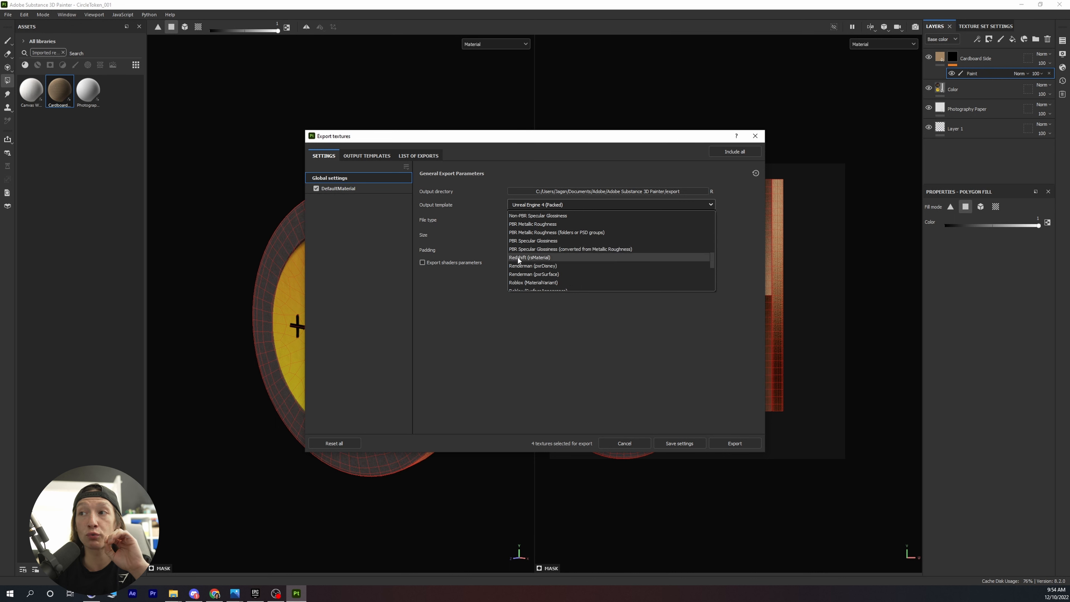
scroll(526, 260, up, 3)
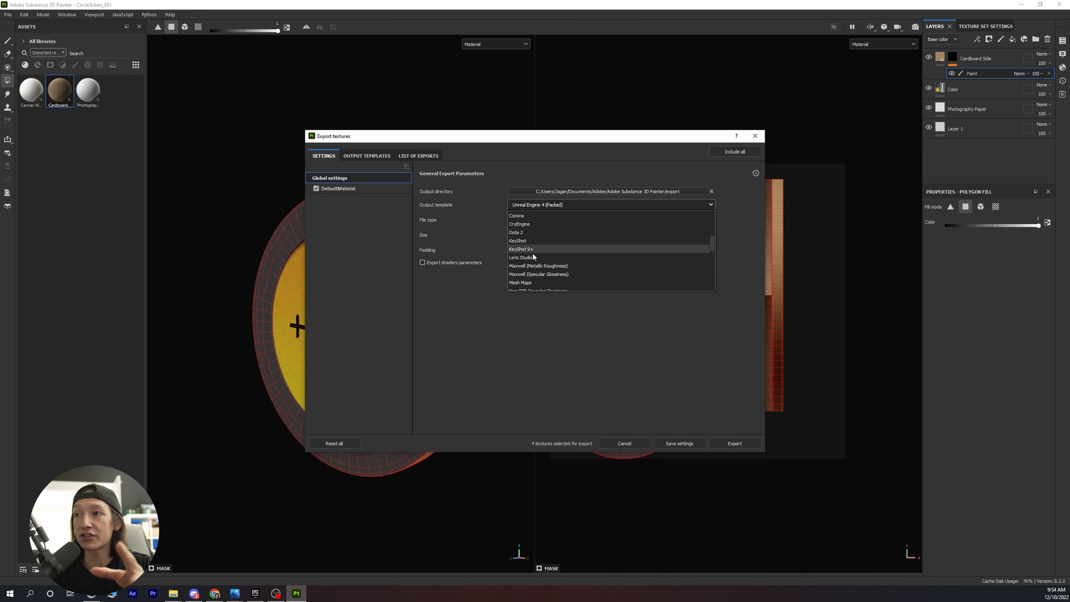
scroll(535, 247, down, 2)
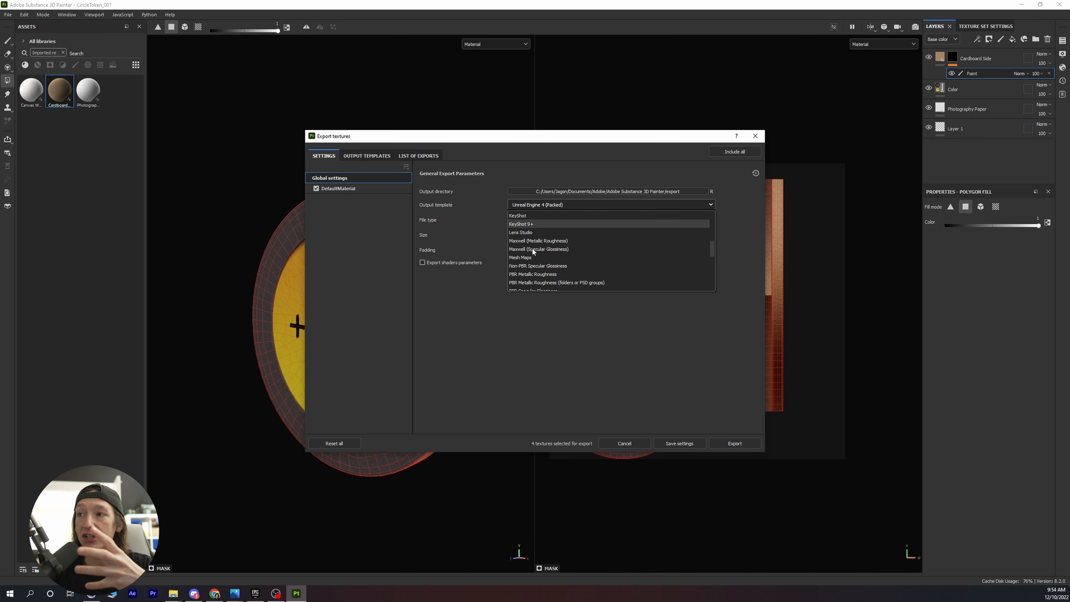
scroll(537, 240, down, 3)
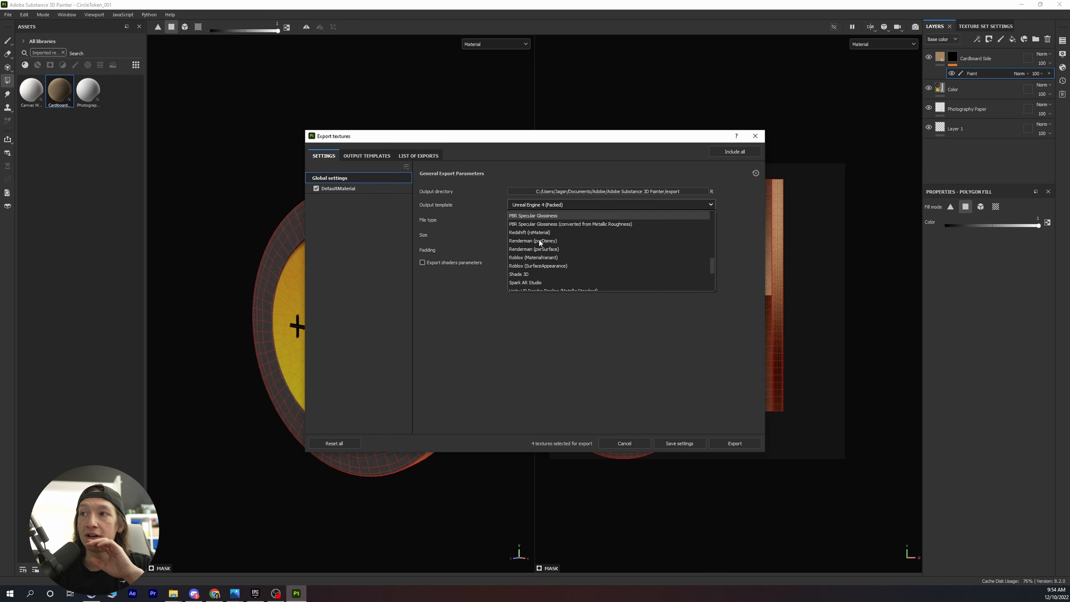
scroll(523, 270, down, 1)
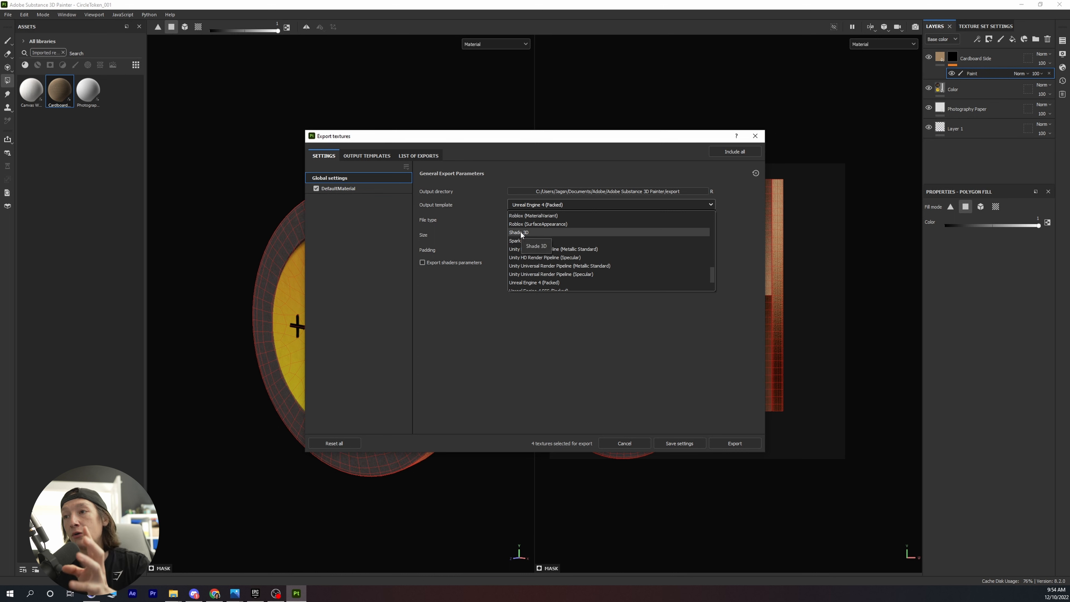
scroll(544, 256, down, 2)
click(686, 419)
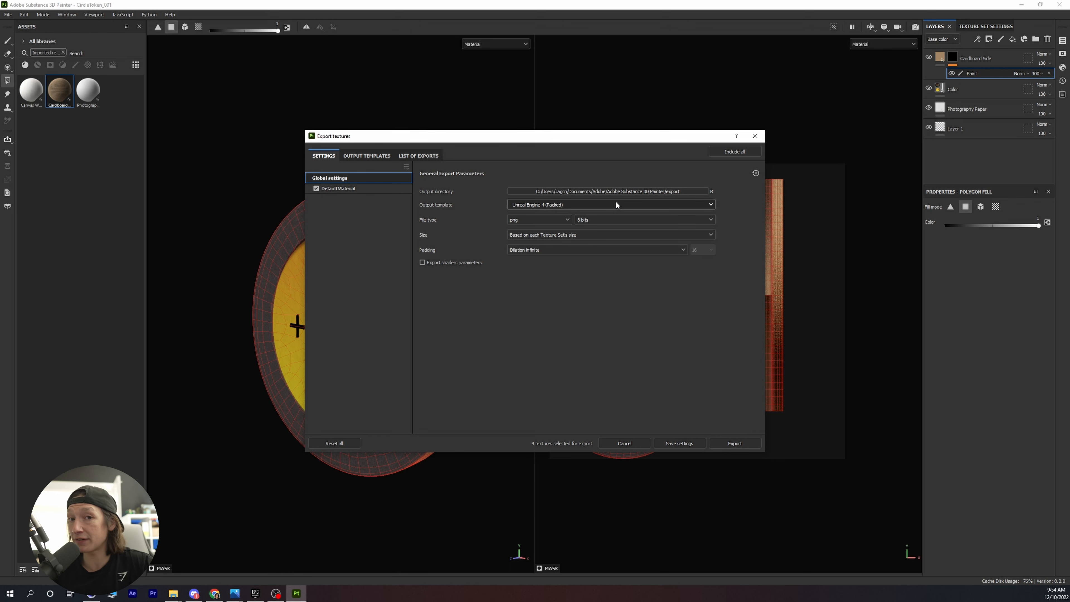
- Set the export output directory to a new folder named Circle Tile inside the project's Elements/UVs folder
click(626, 190)
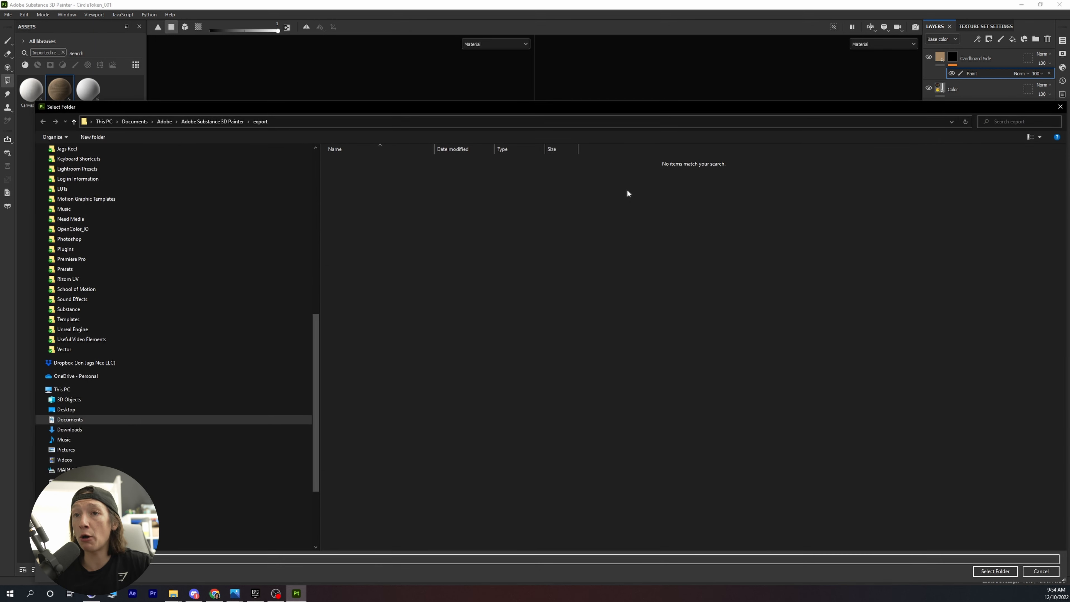
scroll(313, 321, up, 12)
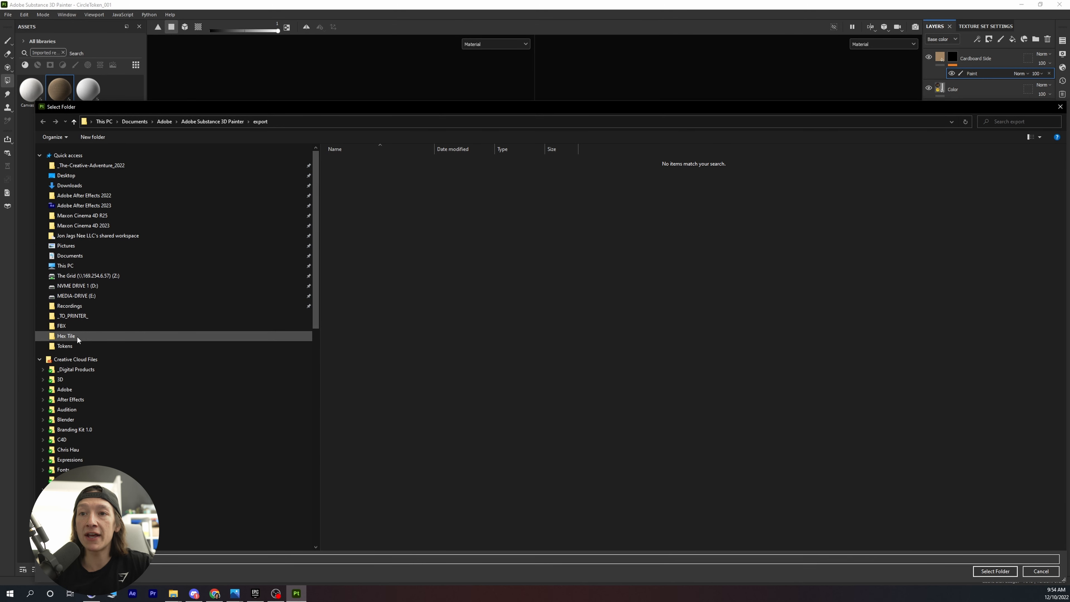
click(77, 335)
click(457, 120)
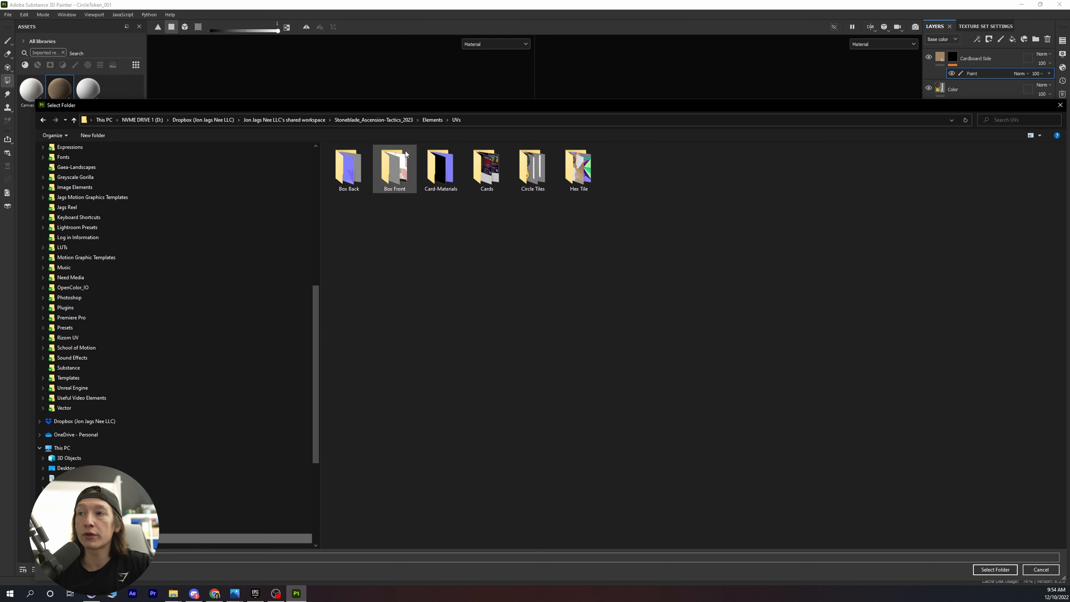
click(92, 135)
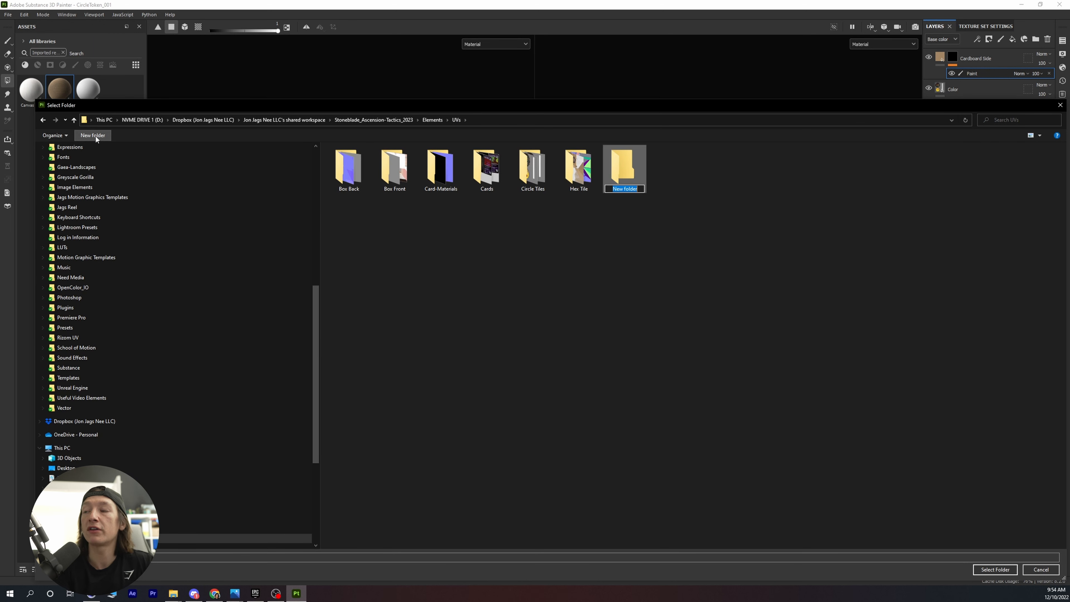
text(Circle Tile)
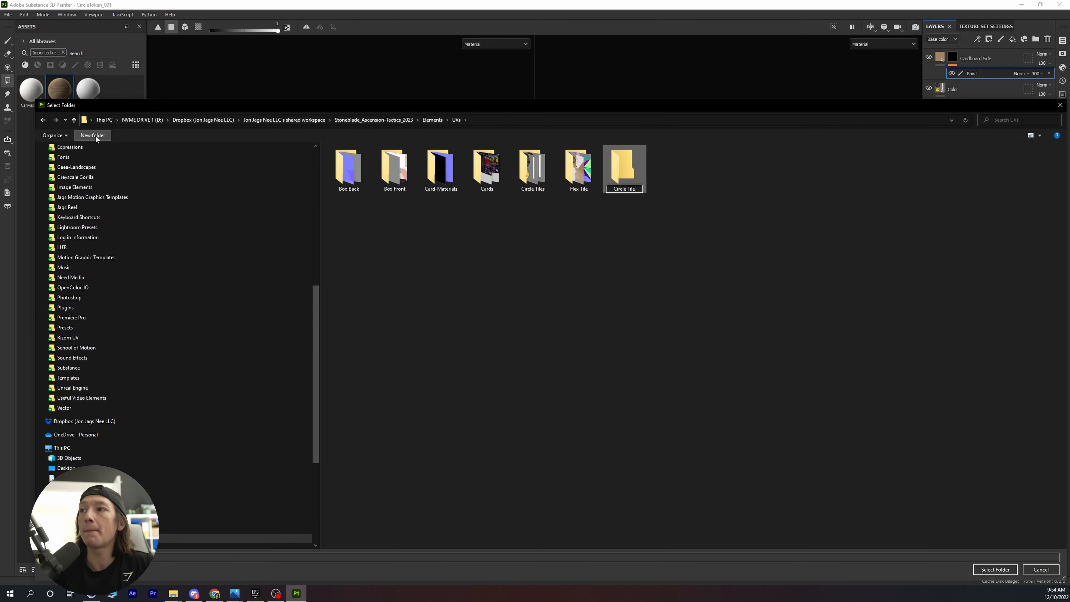
key(Return)
double_click(530, 179)
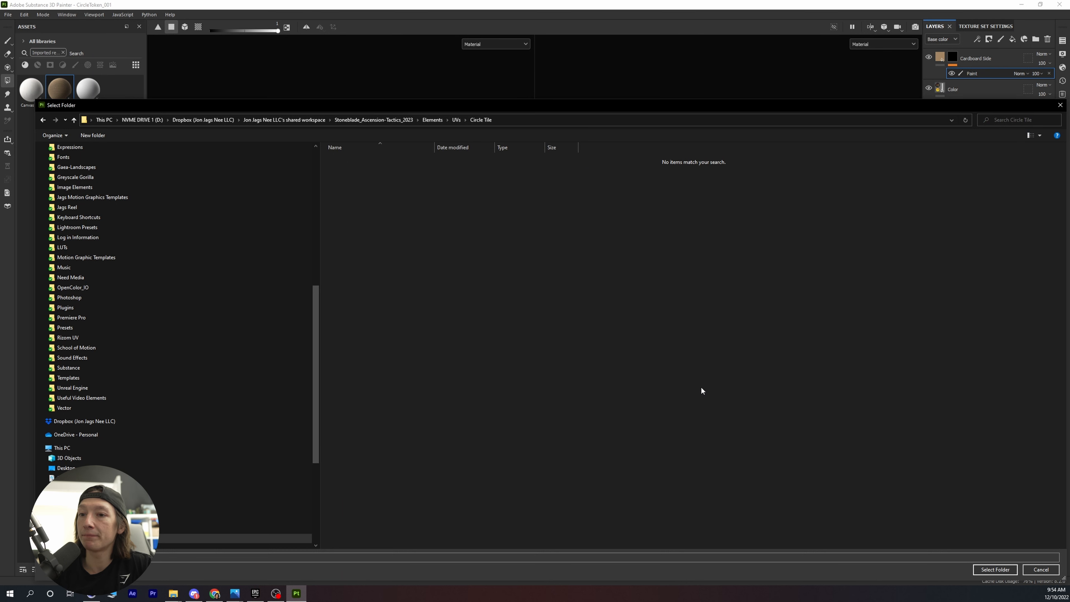
click(996, 571)
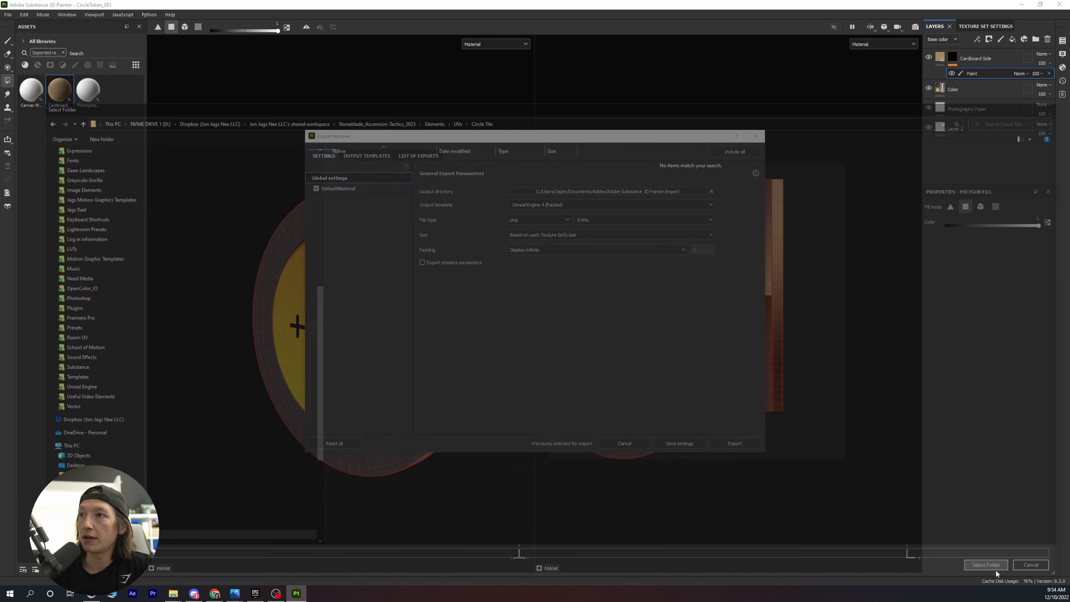
- Save the export settings and export the token's textures as 8-bit PNG with the Unreal Engine 4 (Packed) template
drag(513, 139, 321, 117)
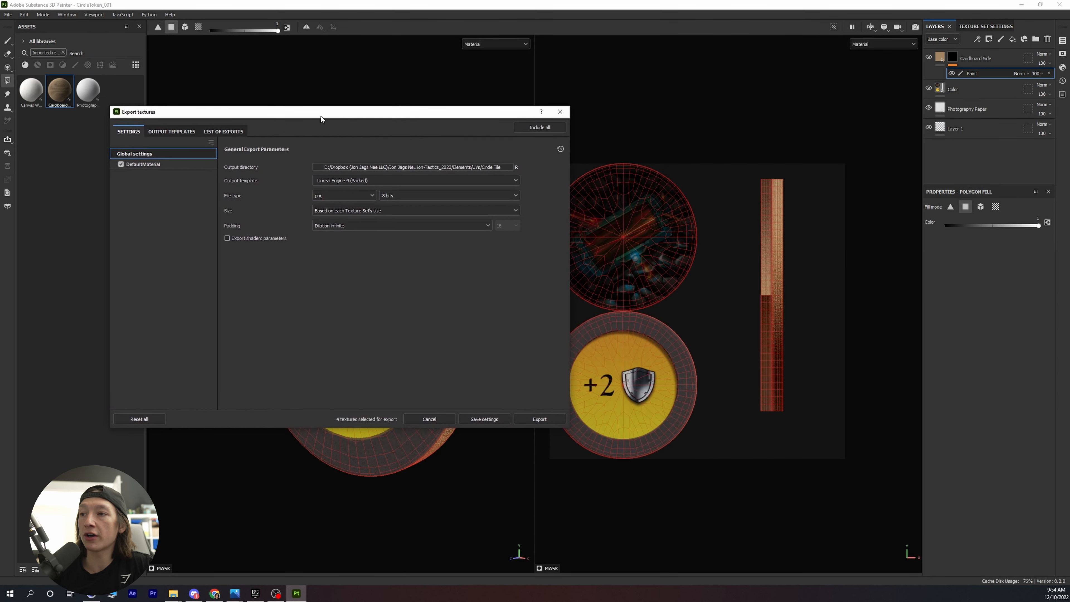
click(476, 419)
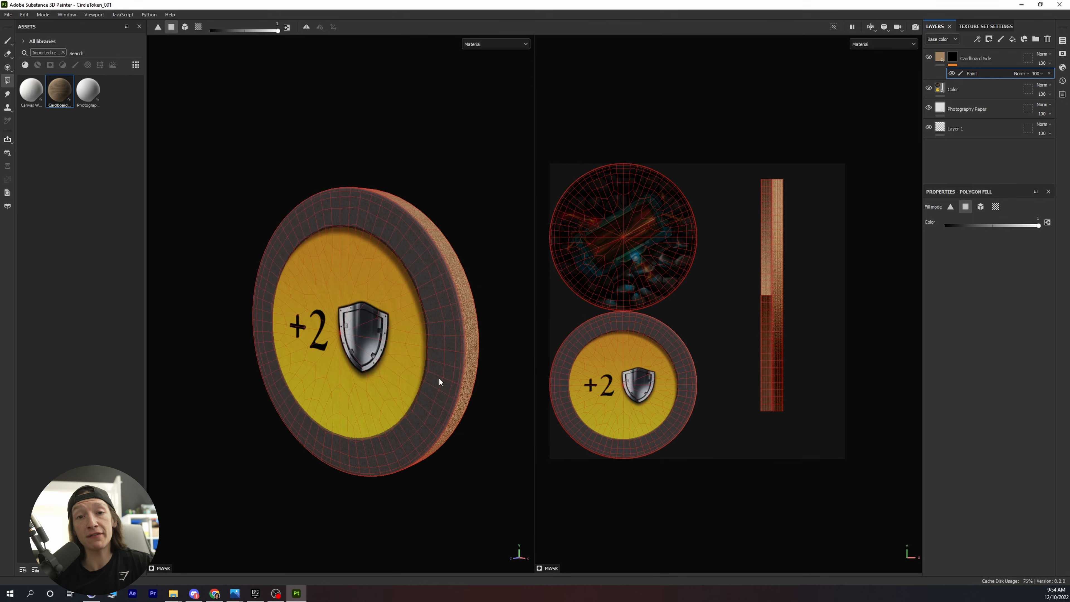
key(ctrl+shift+e)
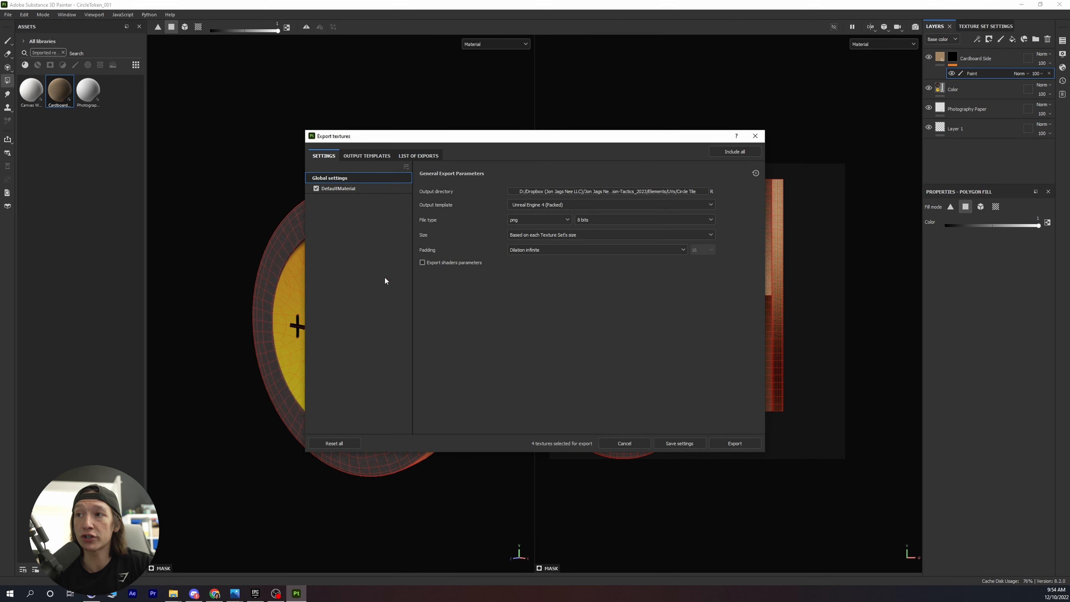
click(735, 444)
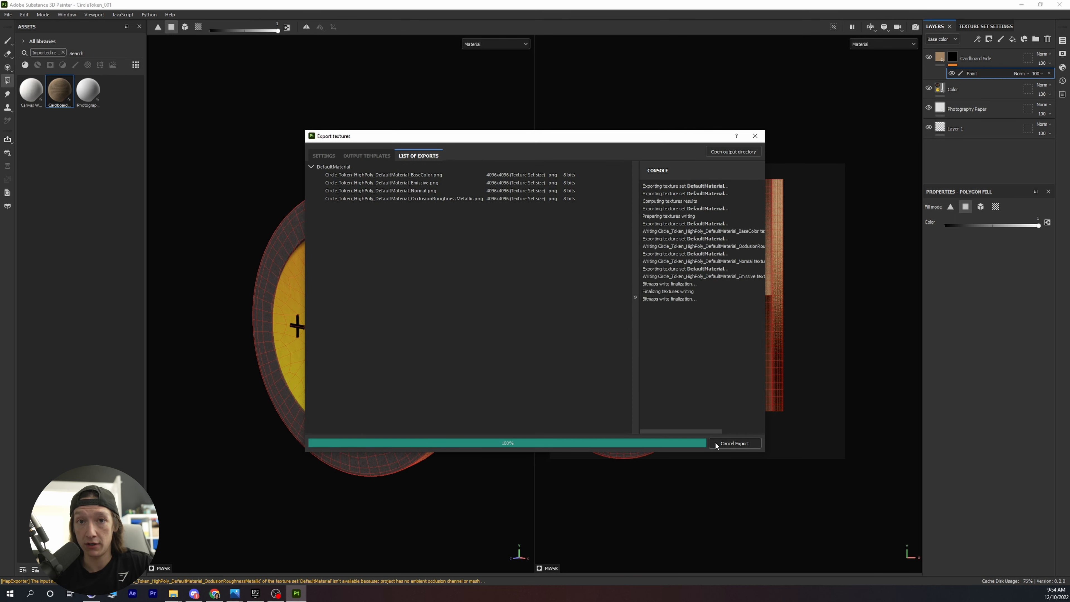
- Open the Circle Tile folder in File Explorer and preview the exported base color, normal and occlusion-roughness-metallic maps
mouse_move(177, 596)
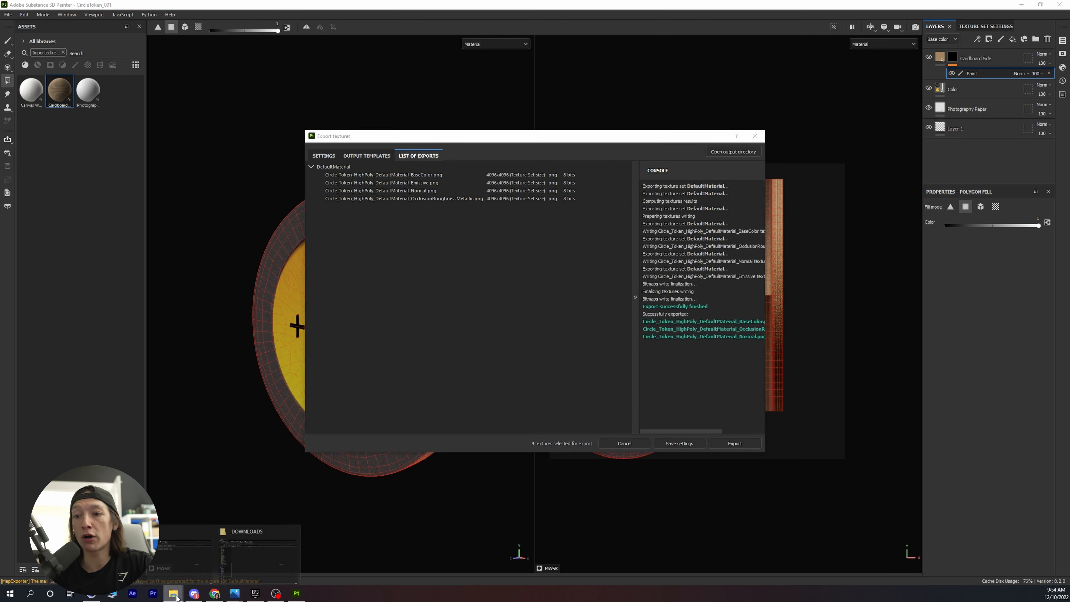
click(182, 547)
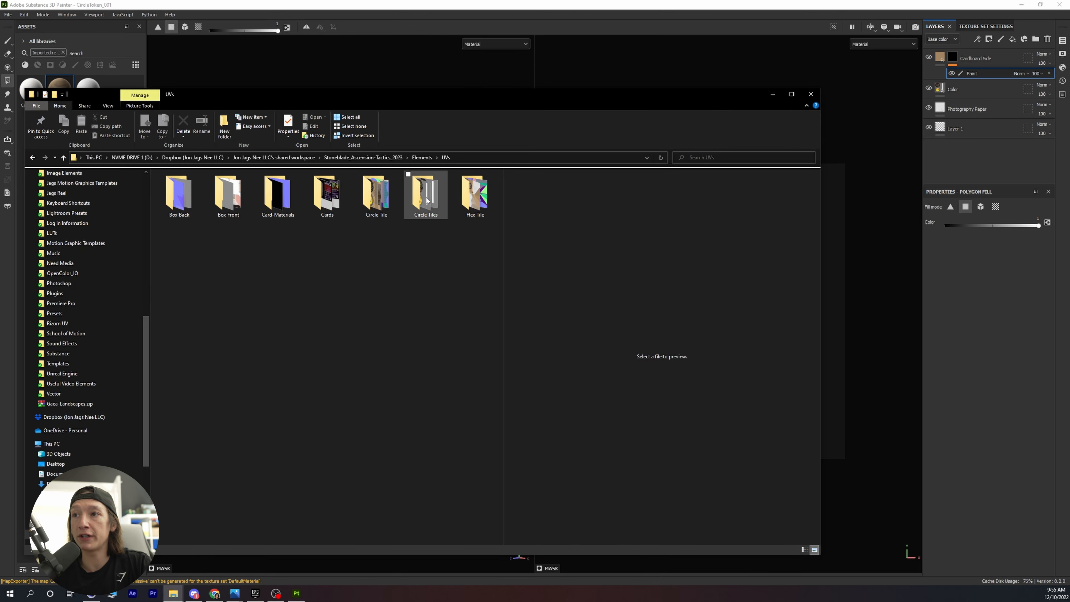
double_click(376, 194)
click(228, 194)
click(270, 203)
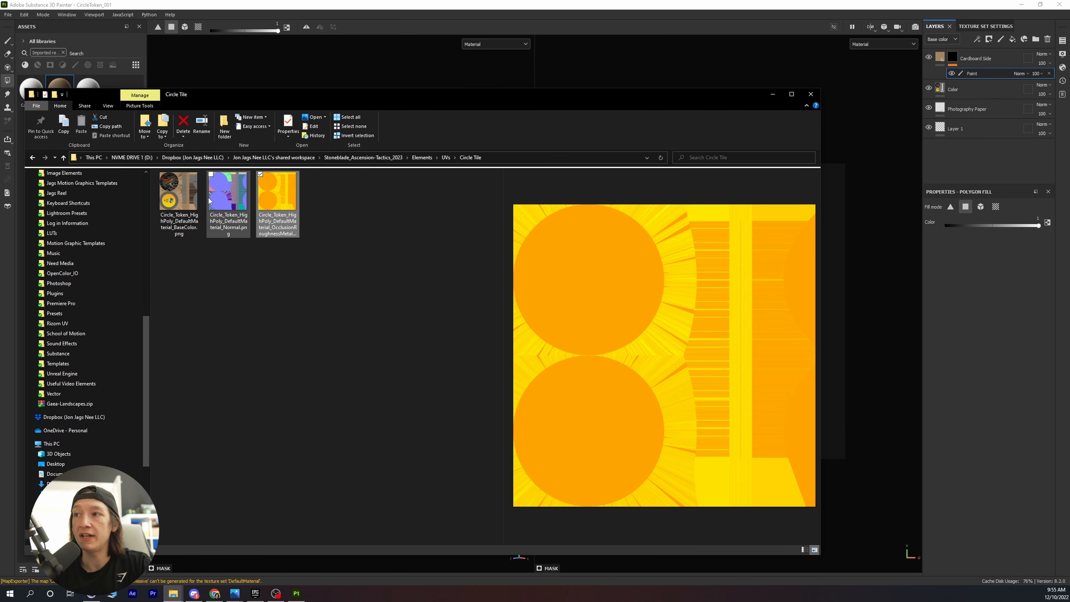
click(204, 201)
click(188, 202)
click(223, 202)
click(261, 200)
click(229, 200)
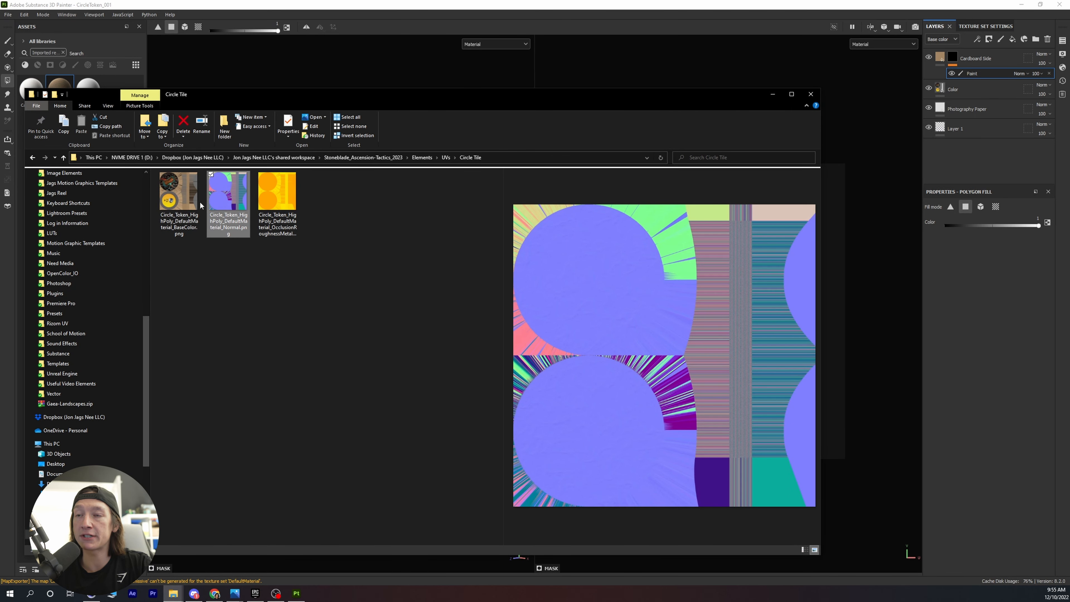
click(182, 205)
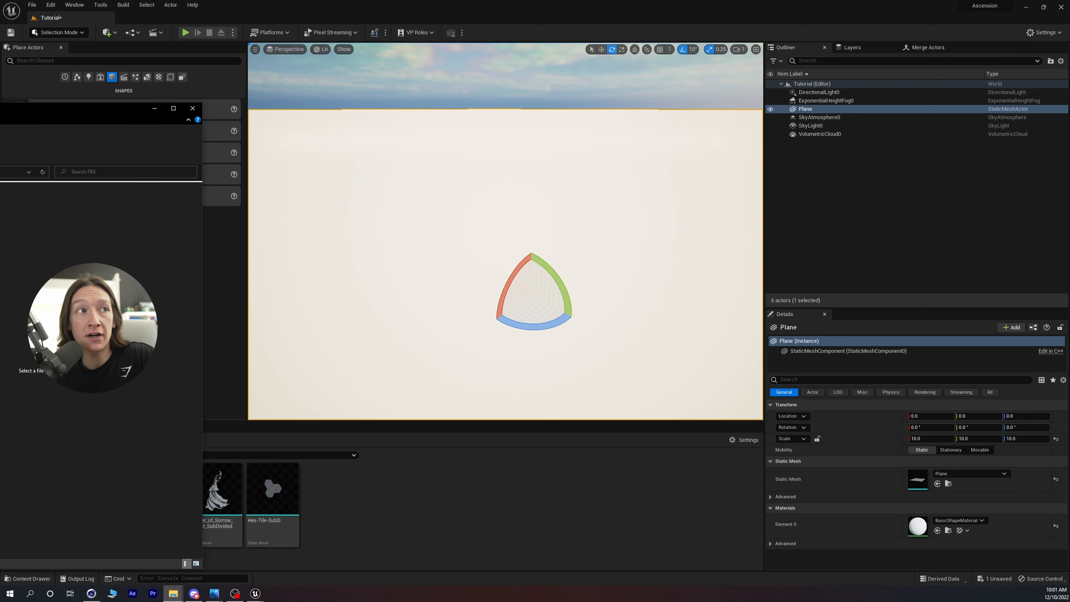
- Import Circle_Token_HighPoly.fbx from File Explorer into the FBX content folder of the Unreal Engine project with Build Nanite enabled
drag(0, 111, 385, 113)
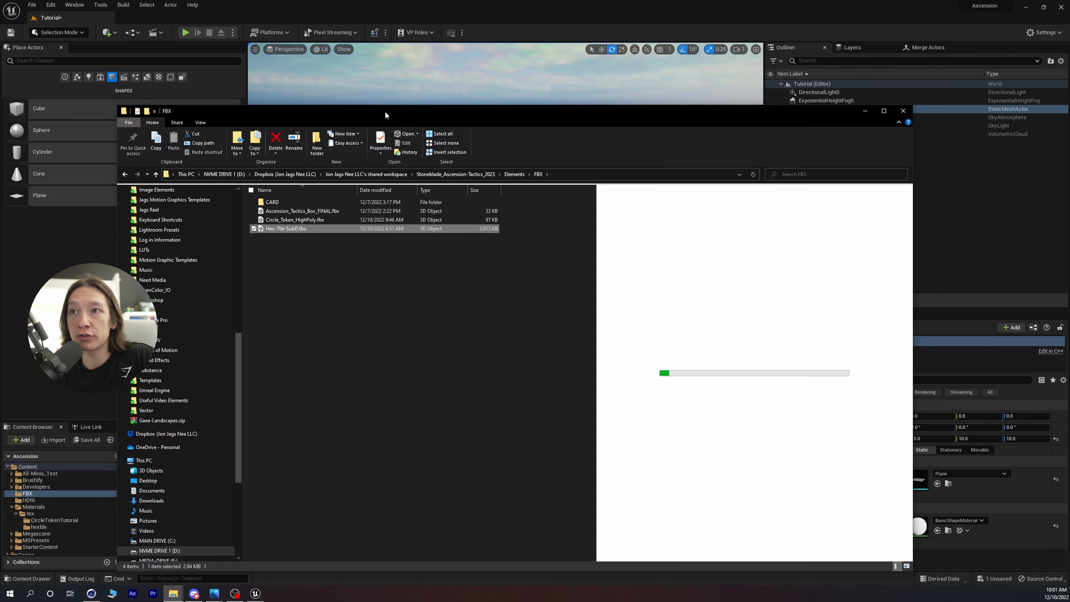
click(302, 221)
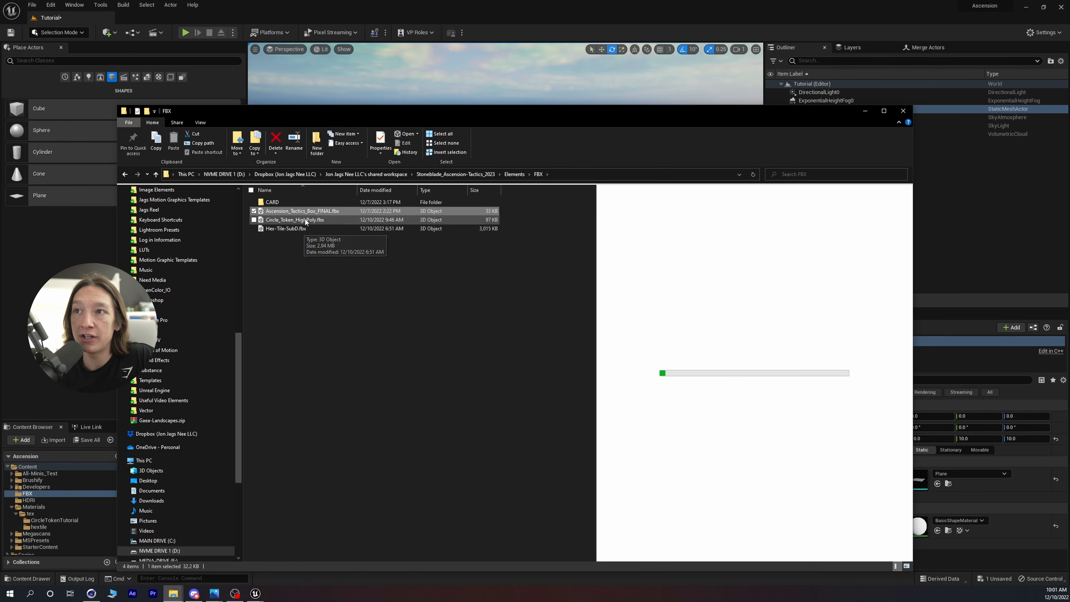
drag(429, 109, 0, 91)
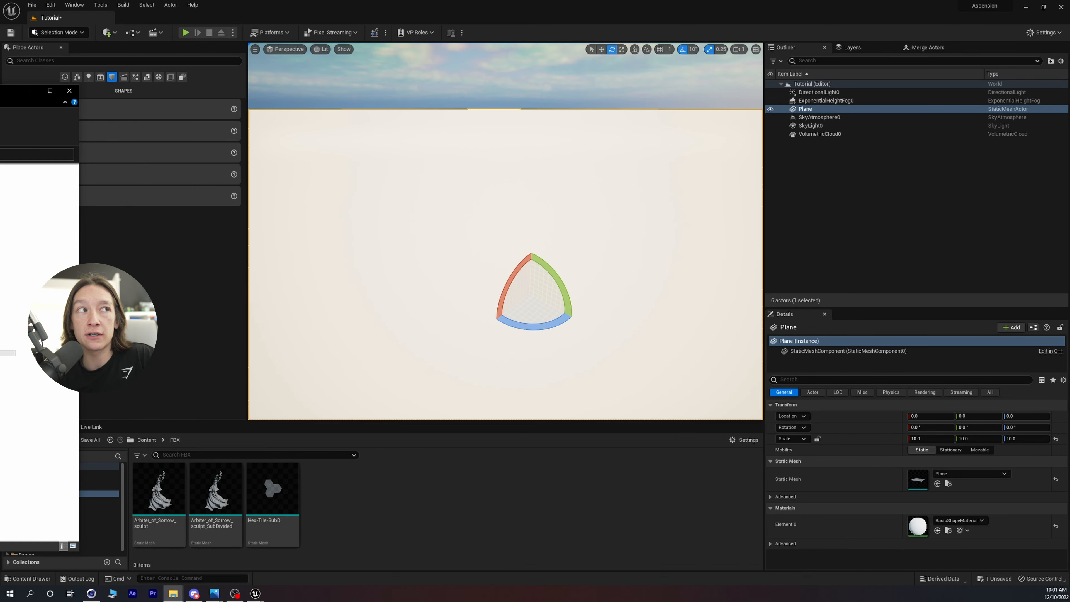
drag(427, 489, 428, 490)
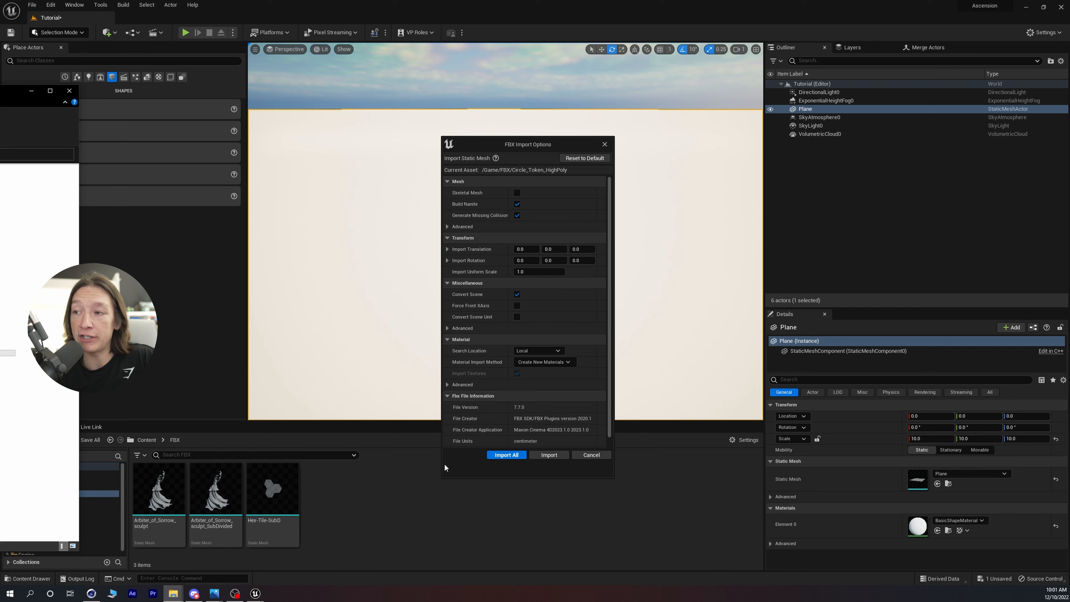
click(488, 457)
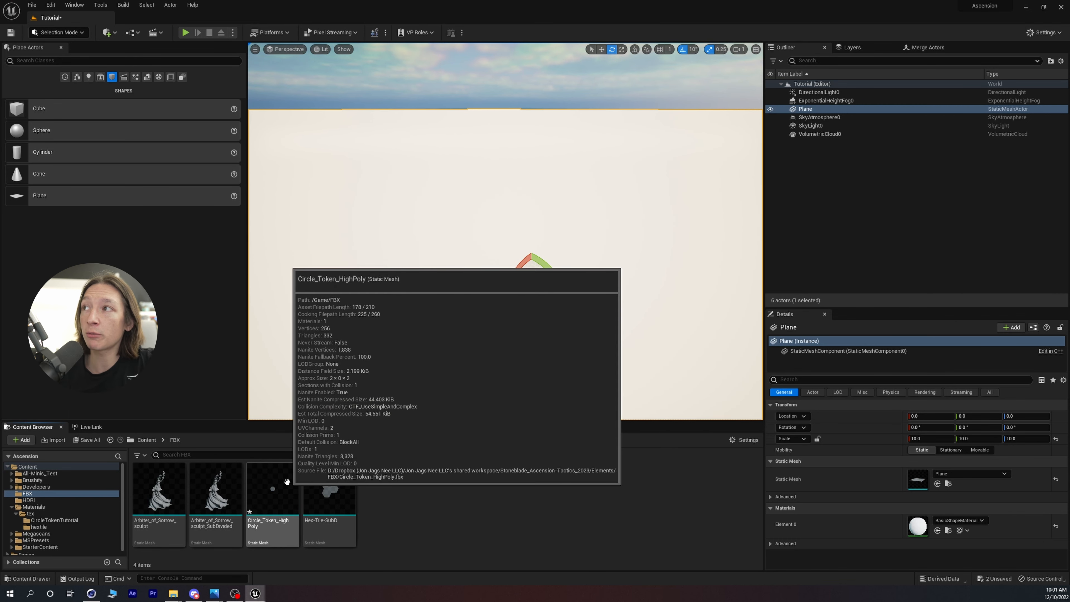
- Place the Circle_Token_HighPoly mesh in the level, reset its location to the origin and raise it about 1.65 units above the plane
drag(273, 491, 525, 292)
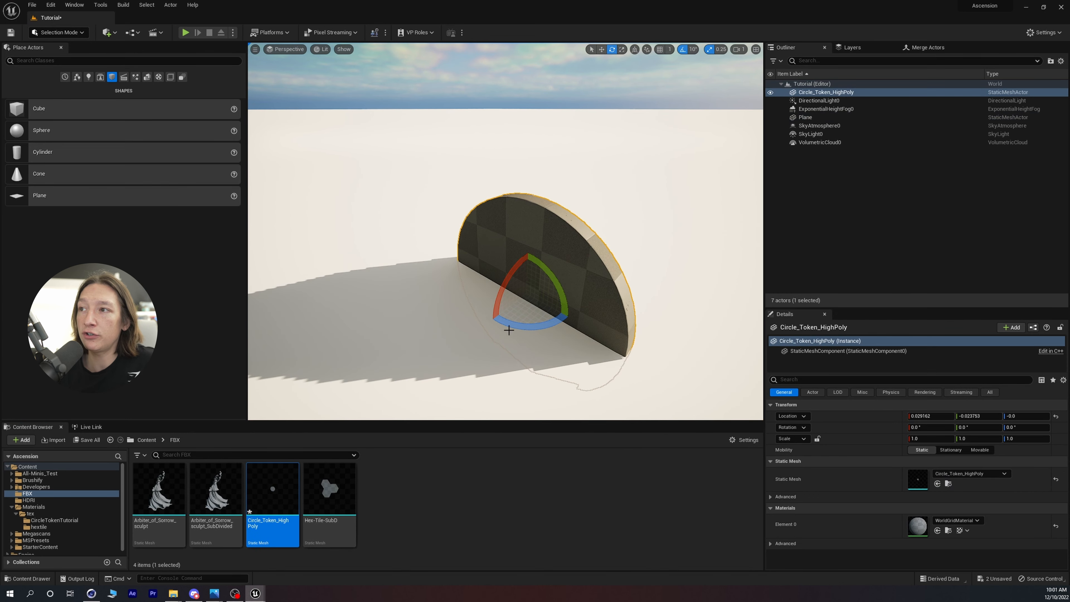
click(1055, 416)
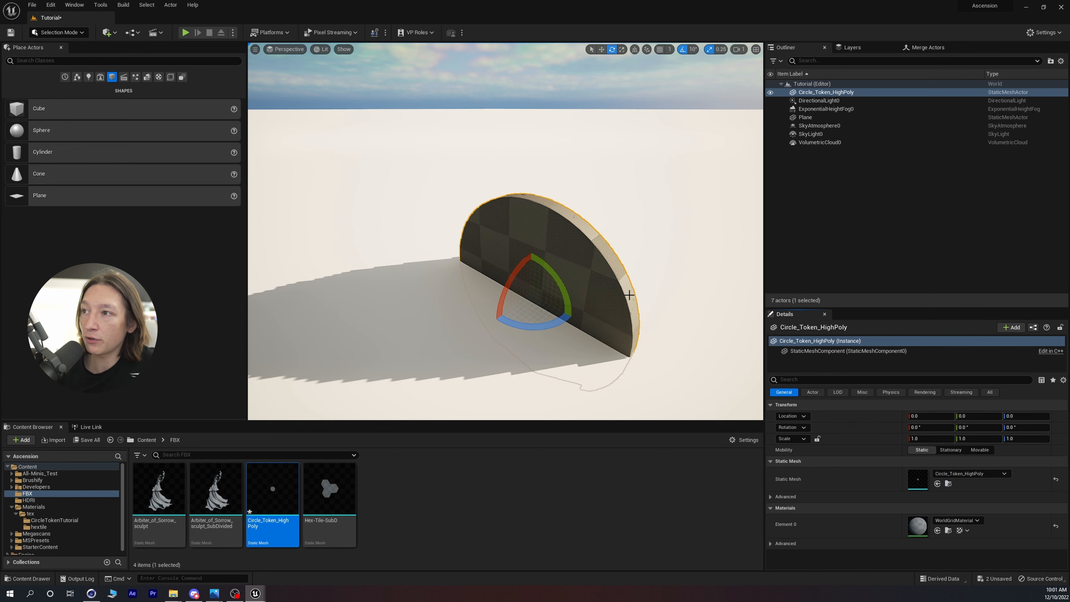
key(w)
drag(530, 271, 535, 126)
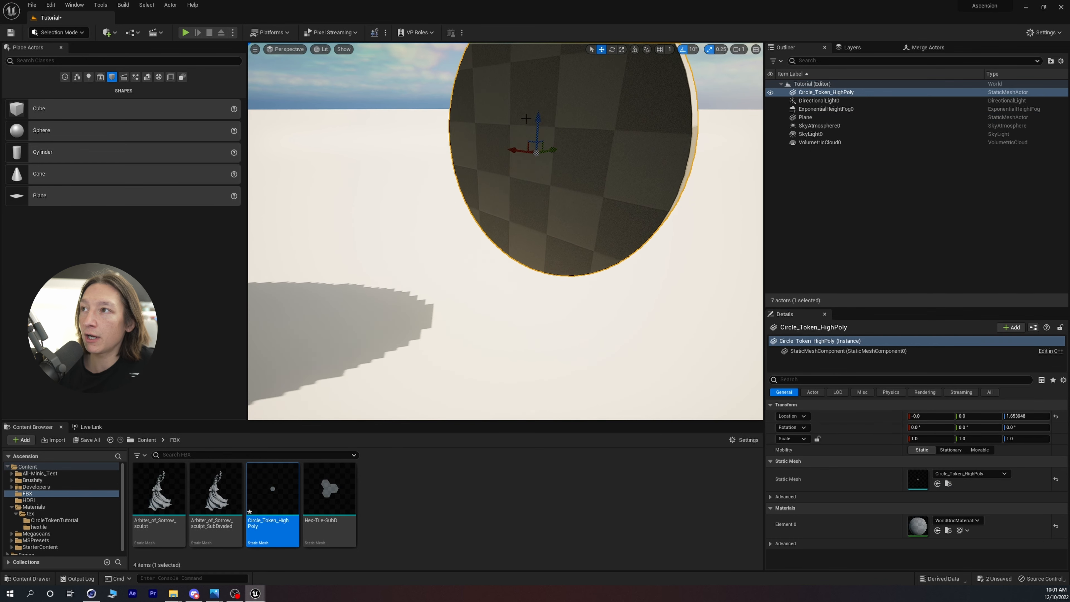
key(e)
right_drag(536, 126, 524, 174)
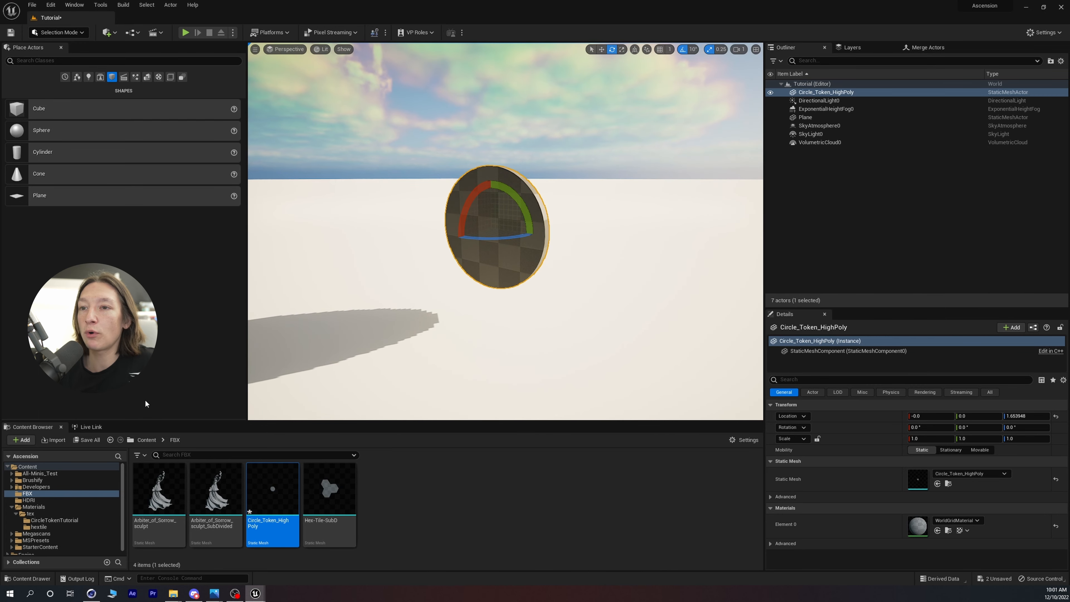
- Import the exported base color, normal and occlusion-roughness-metallic textures from File Explorer into the Materials/tex/CircleTokenTutorial content folder
click(147, 439)
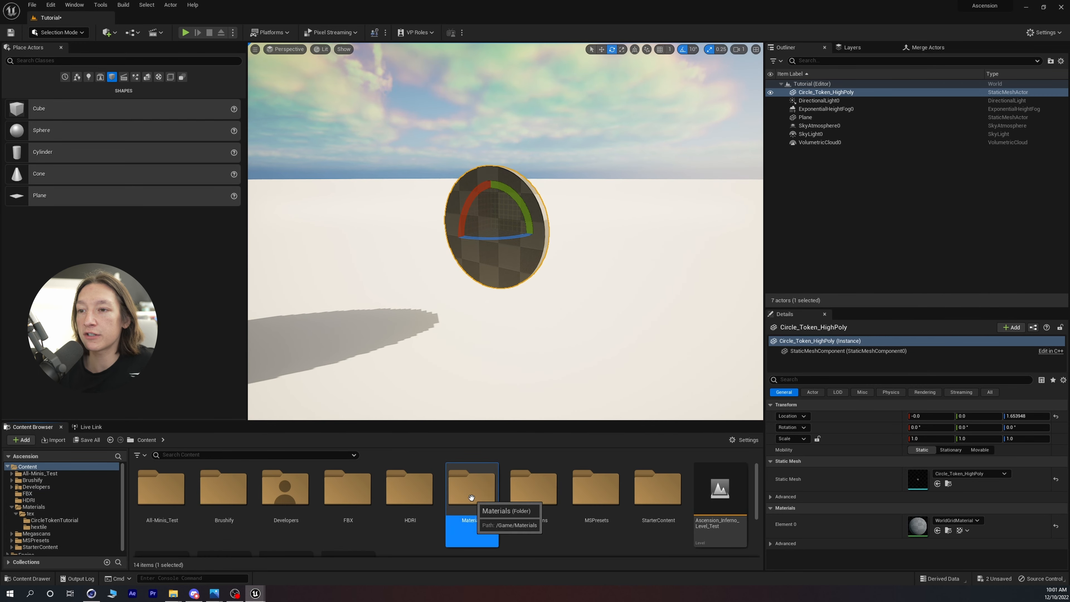
double_click(471, 489)
double_click(134, 494)
double_click(165, 497)
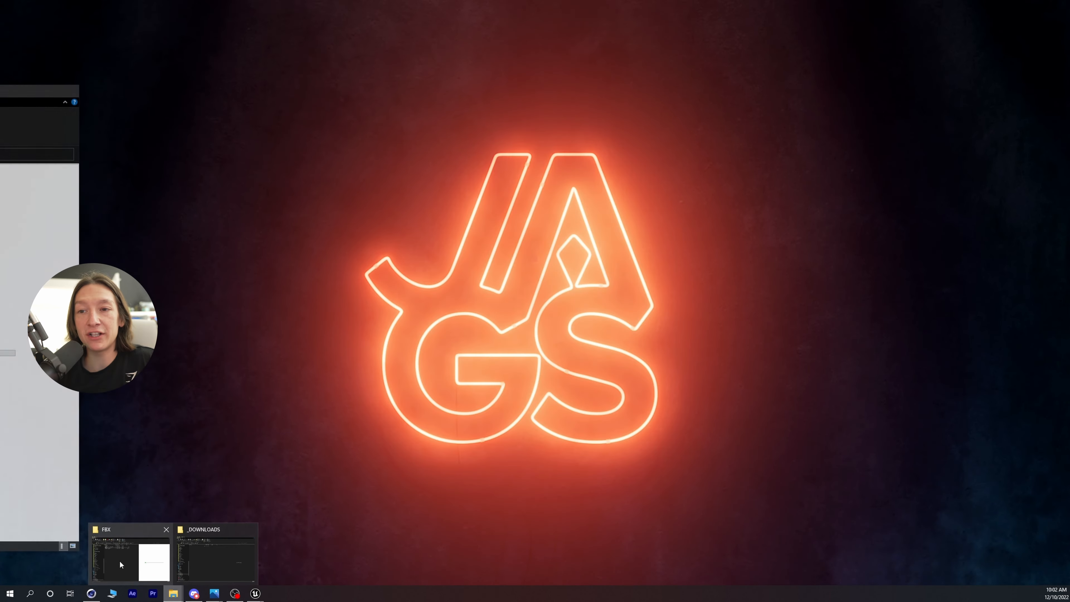
click(119, 560)
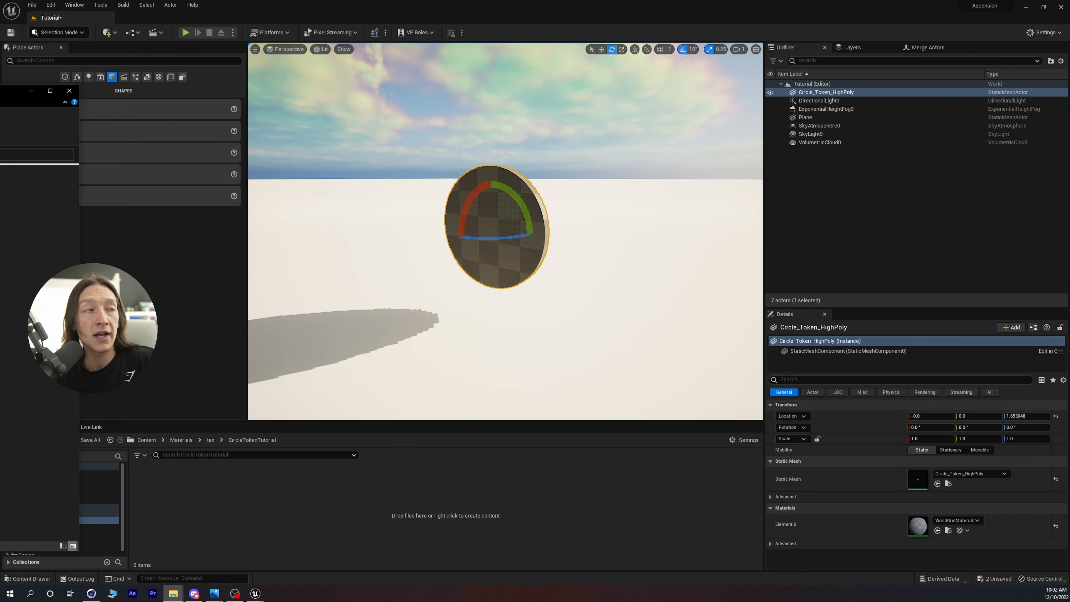
drag(284, 502, 275, 503)
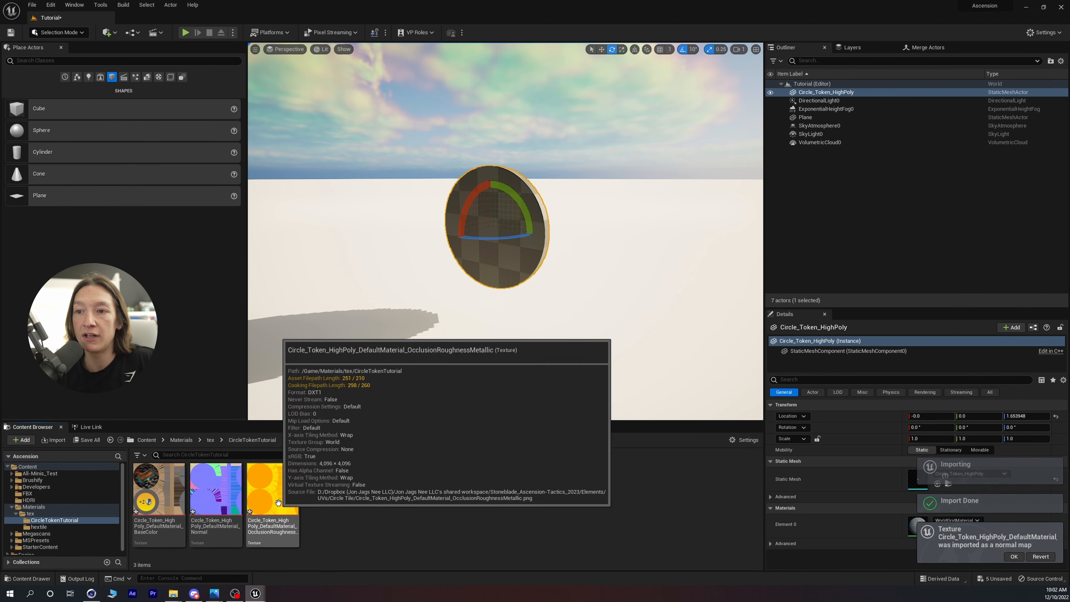
- Apply the BaseColor texture to the token in the level, rotate the token to show its +2 face, and clear the selection
click(172, 465)
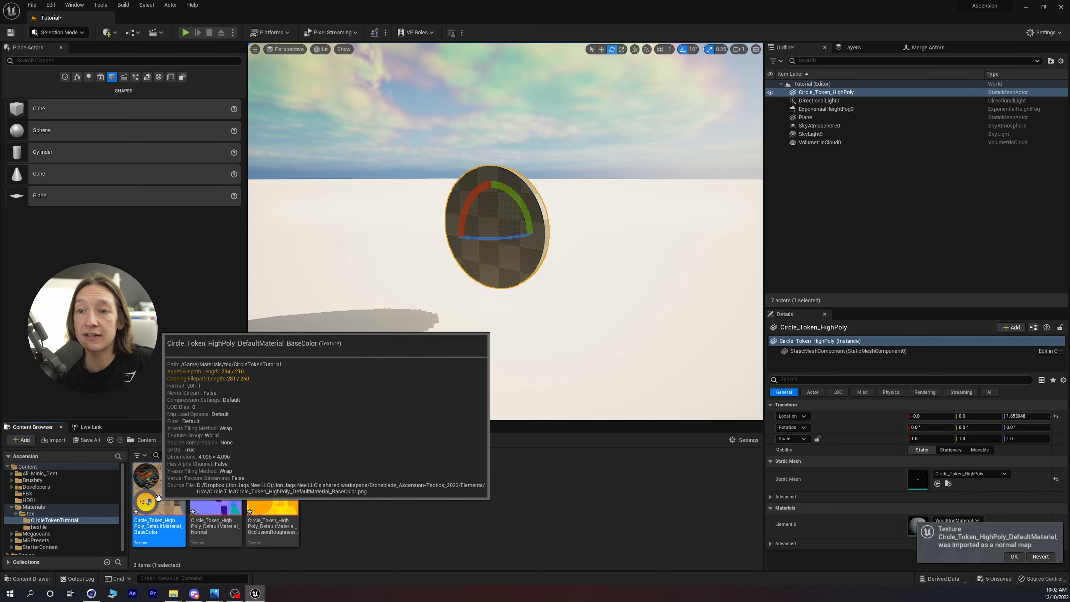
drag(172, 465, 462, 228)
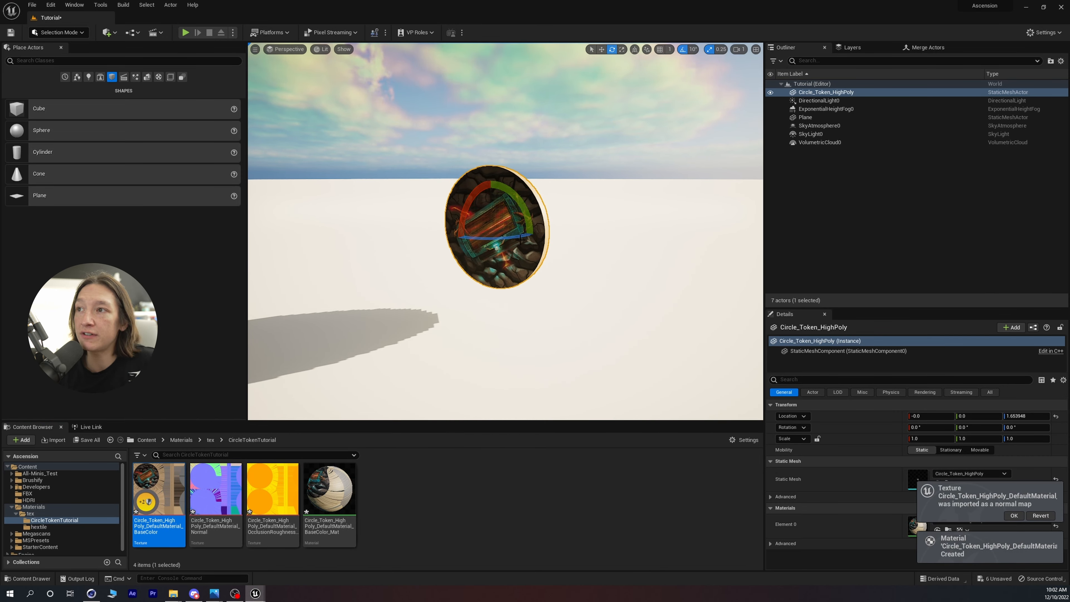
drag(517, 237, 471, 221)
click(515, 308)
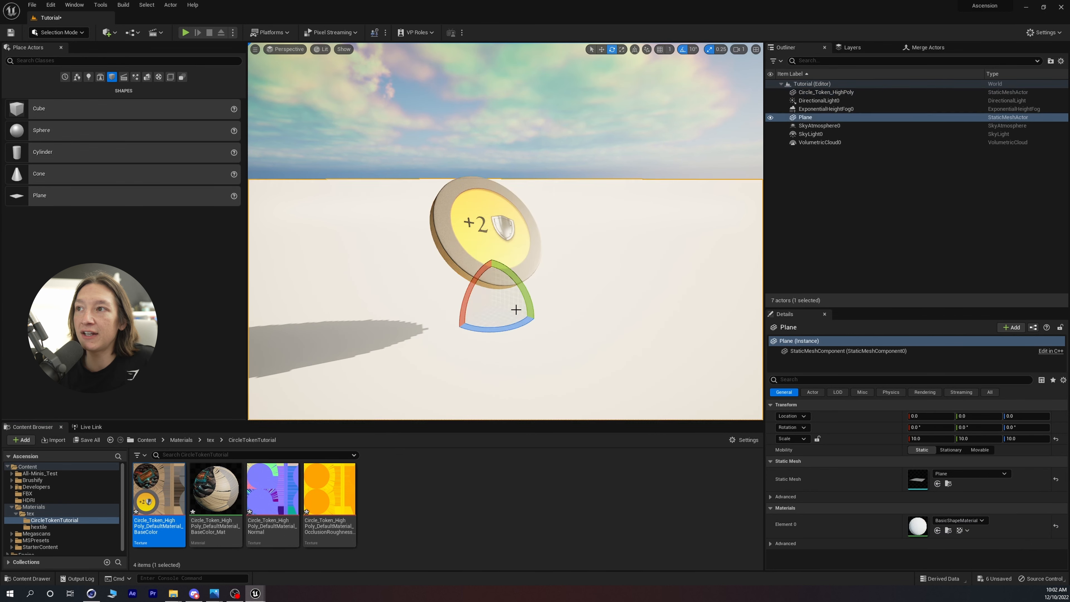
key(Escape)
click(457, 271)
key(Escape)
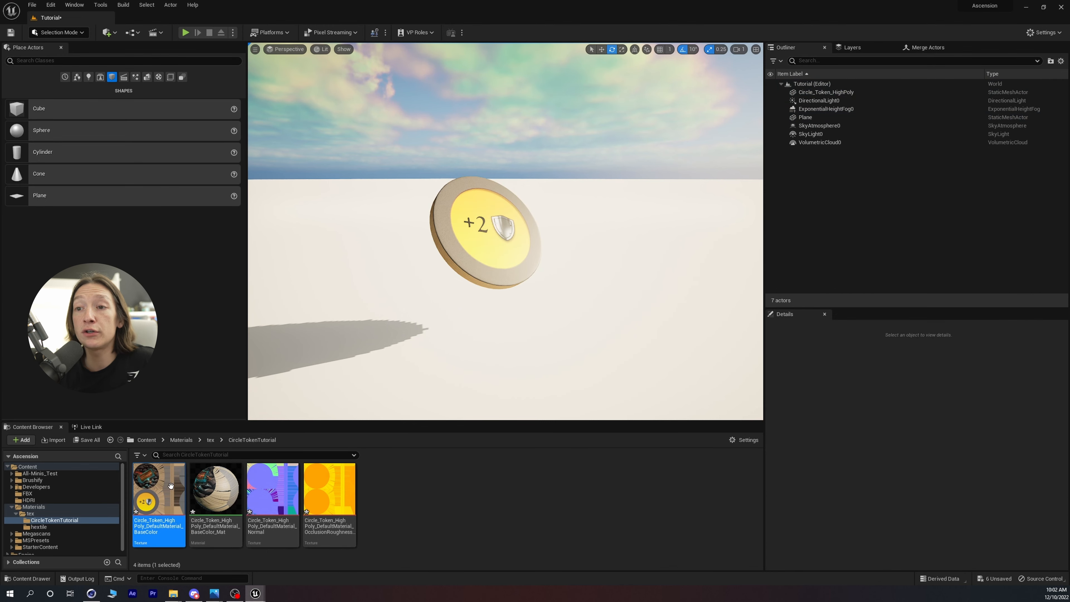
- Open the BaseColor_Mat material graph and add the Normal and OcclusionRoughnessMetallic textures as Texture Sample nodes
double_click(222, 487)
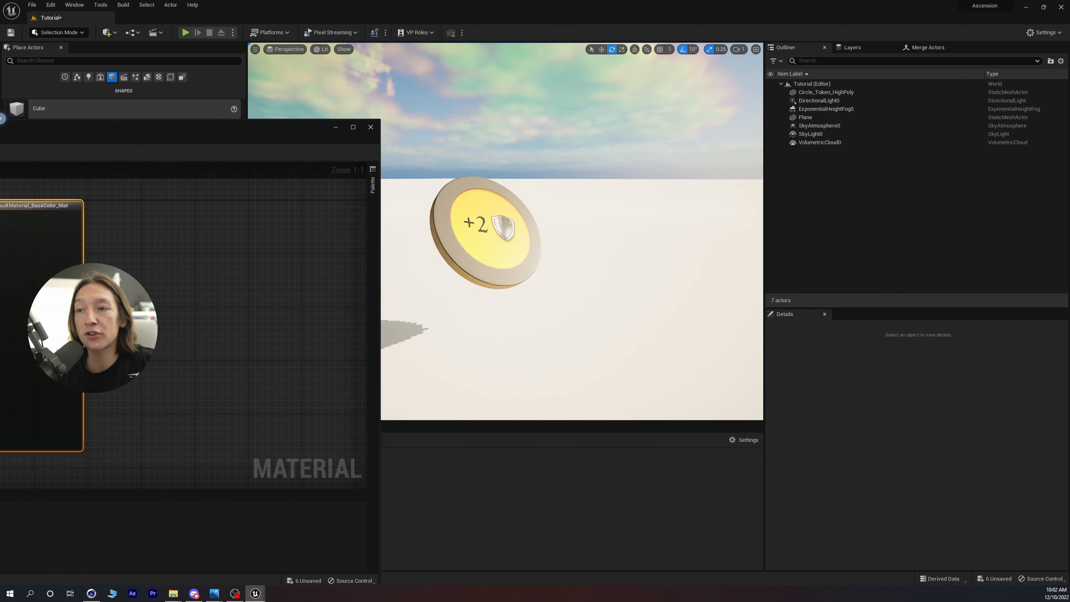
drag(2, 119, 0, 120)
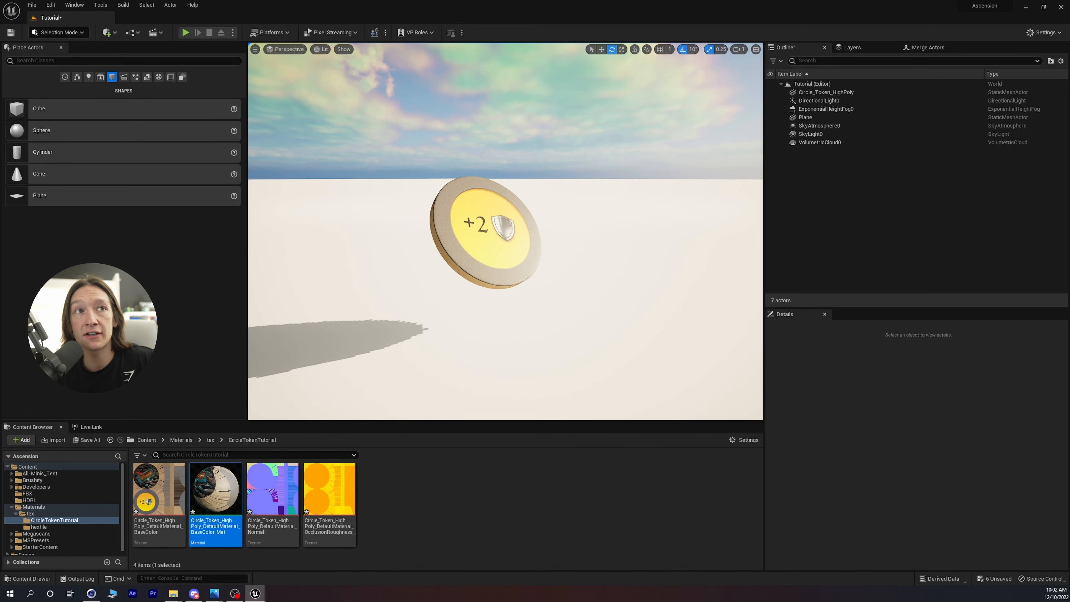
click(274, 493)
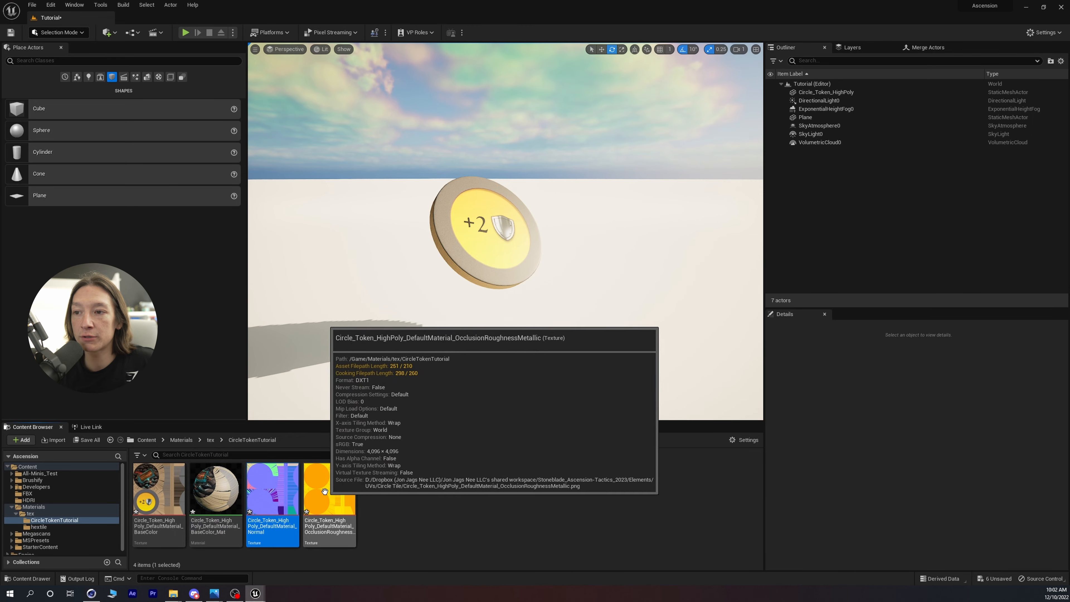
drag(0, 118, 702, 41)
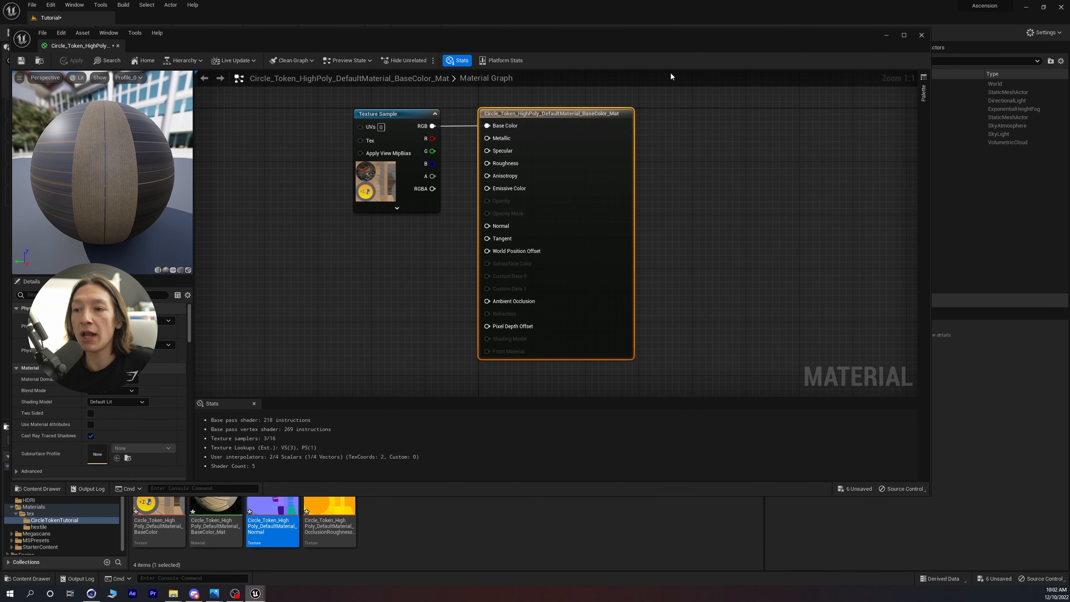
ctrl+click(323, 509)
drag(287, 509, 268, 148)
drag(316, 261, 235, 374)
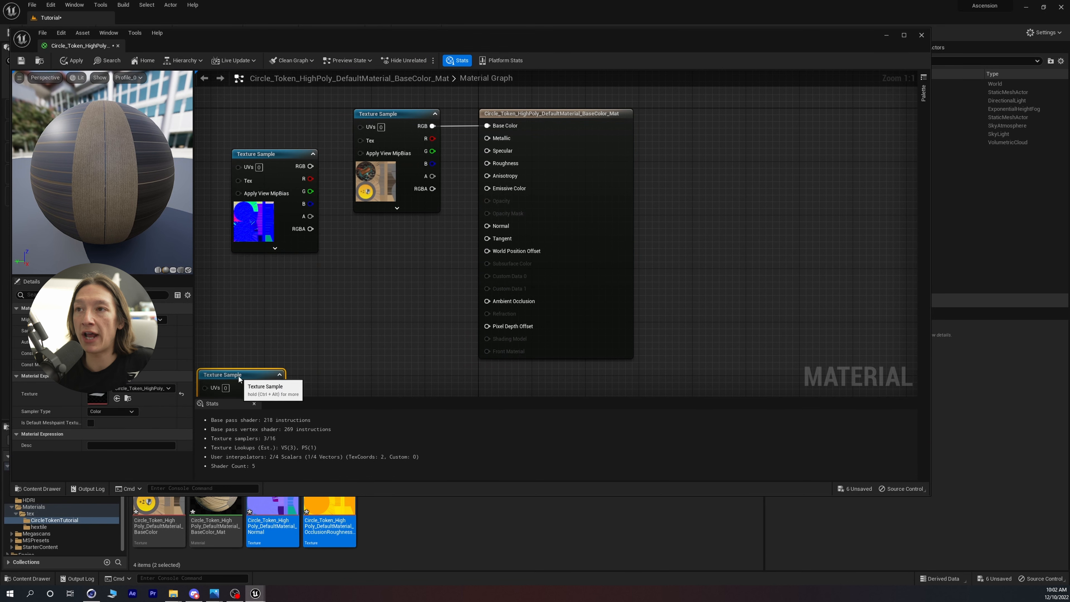
- Connect the normal map's RGB output to the material's Normal input and arrange the three Texture Sample nodes in a column
click(259, 223)
drag(270, 156, 487, 226)
drag(244, 270, 331, 351)
drag(397, 124, 315, 110)
drag(233, 375, 285, 222)
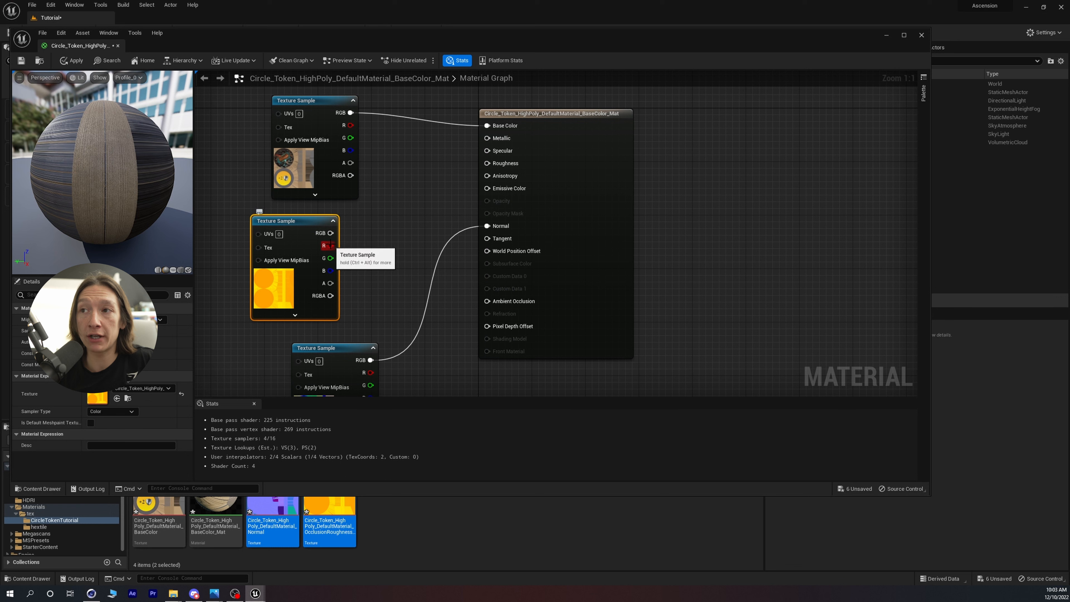
- Connect the packed texture's R to Ambient Occlusion, G to Roughness and B to Metallic, and save the material
drag(330, 246, 486, 301)
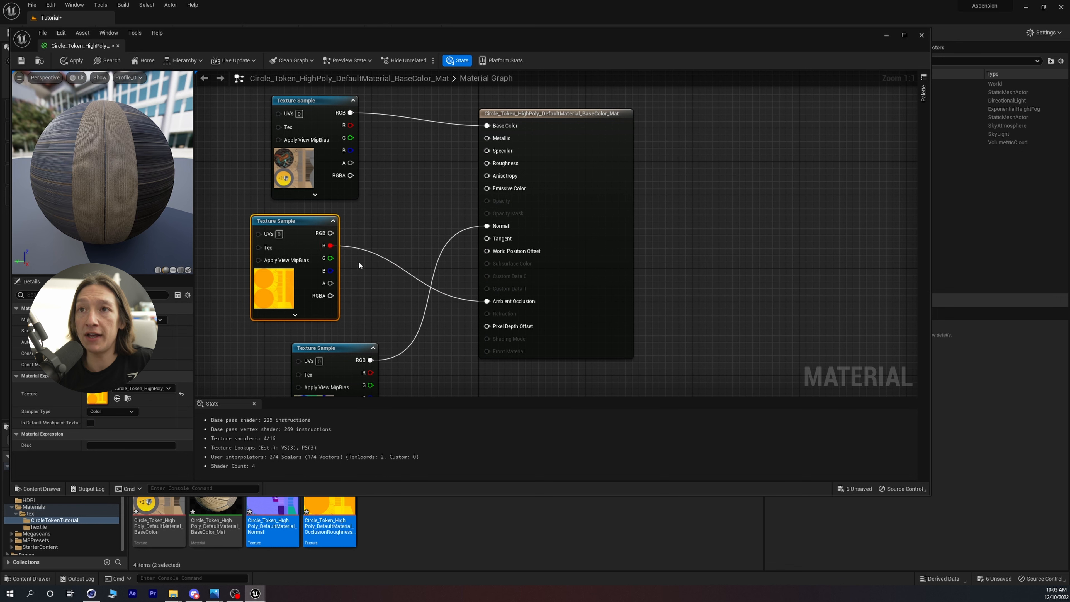
drag(329, 258, 491, 166)
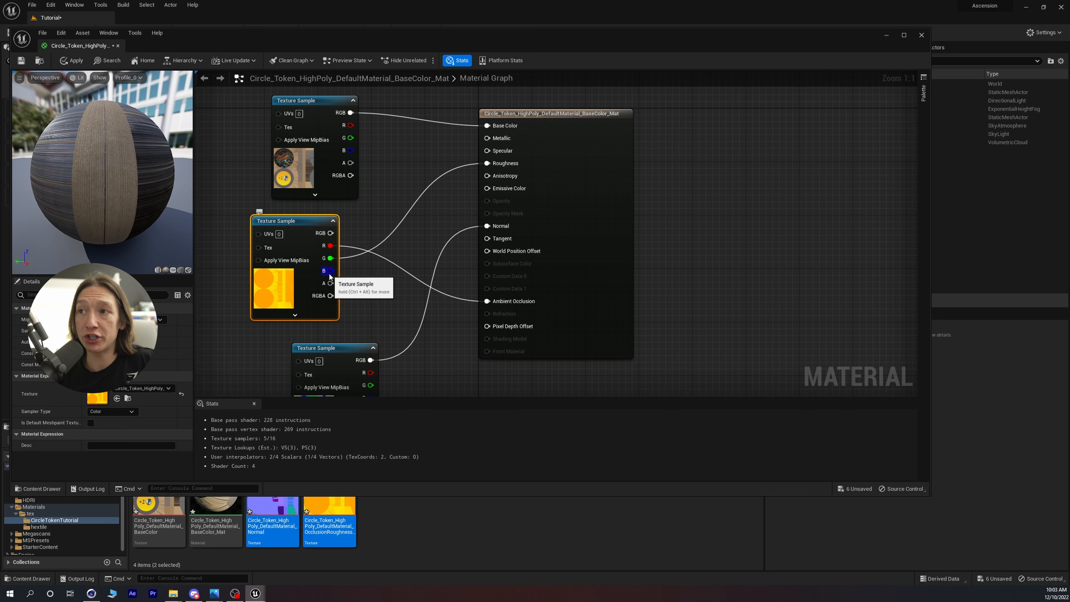
drag(329, 275, 490, 140)
drag(275, 227, 288, 220)
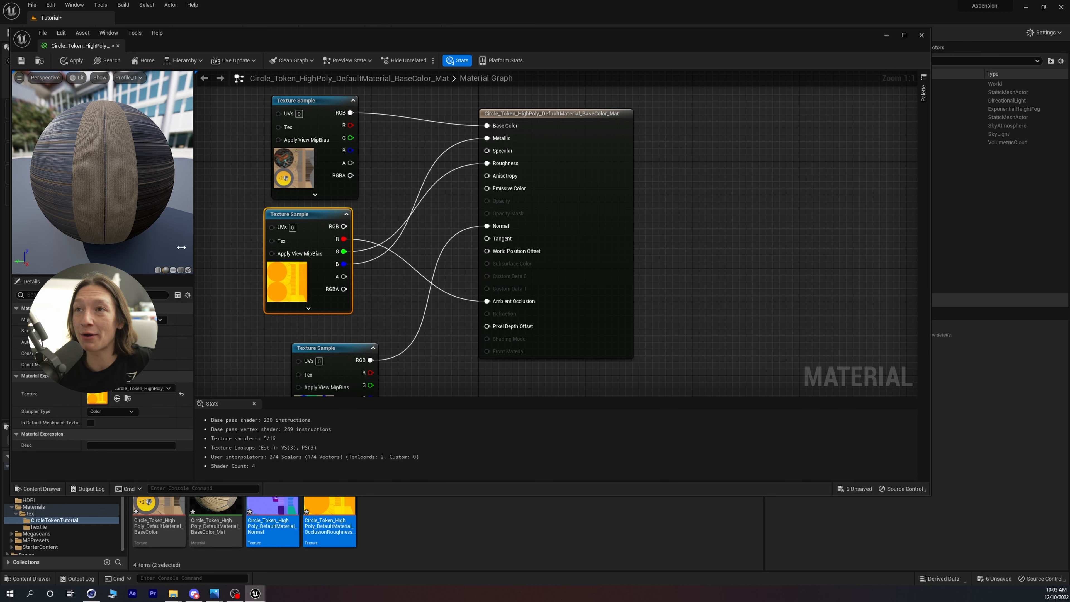
click(15, 65)
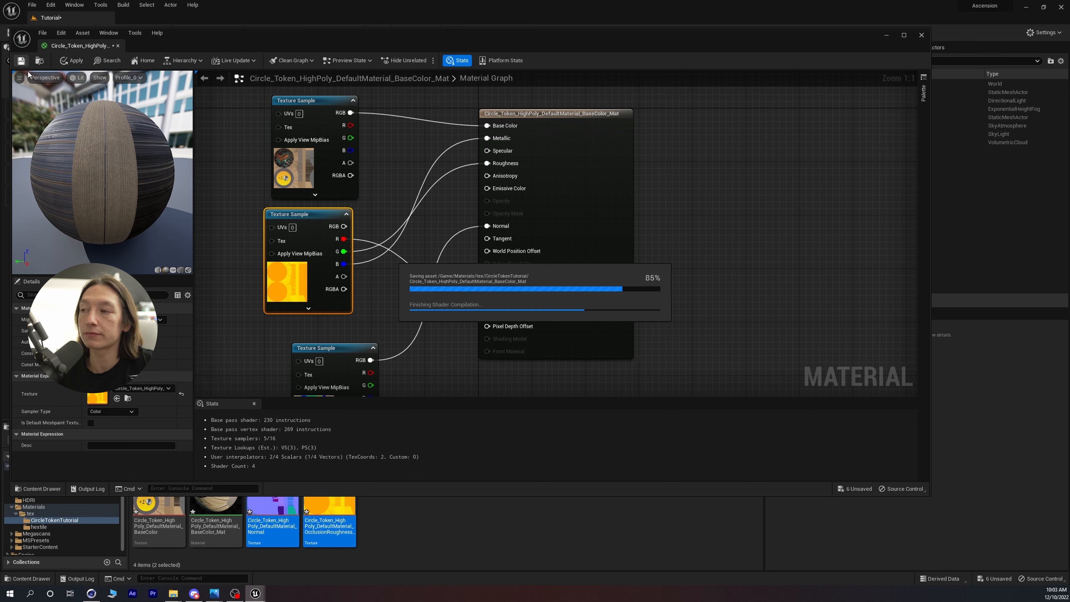
click(886, 36)
- Rotate the token in the level to about -33°, -24° and 457° to inspect the material on its face and edge
click(489, 205)
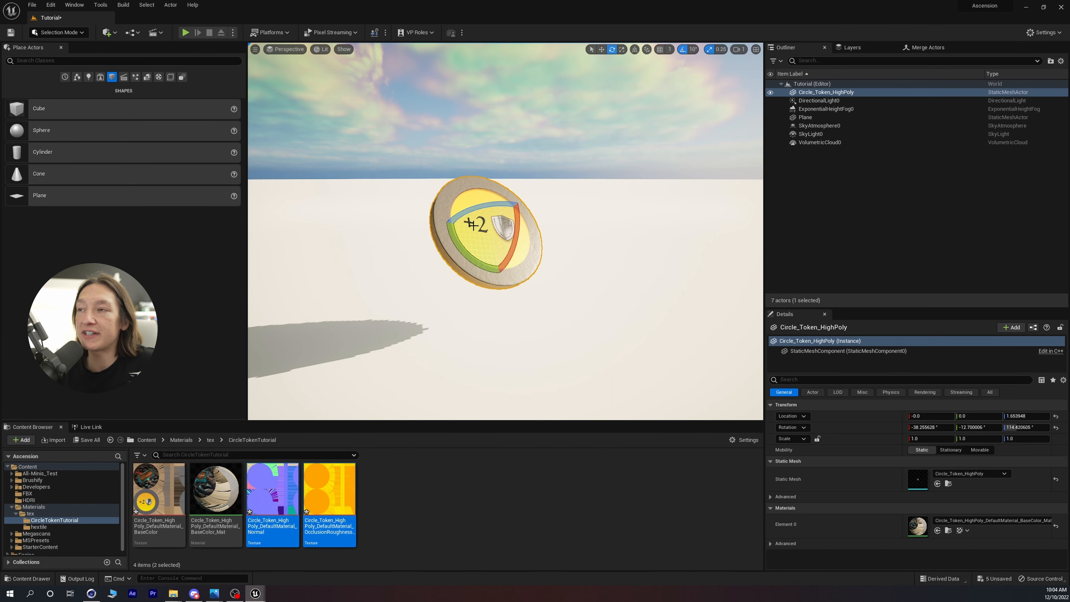
drag(489, 204, 522, 175)
scroll(522, 175, up, 5)
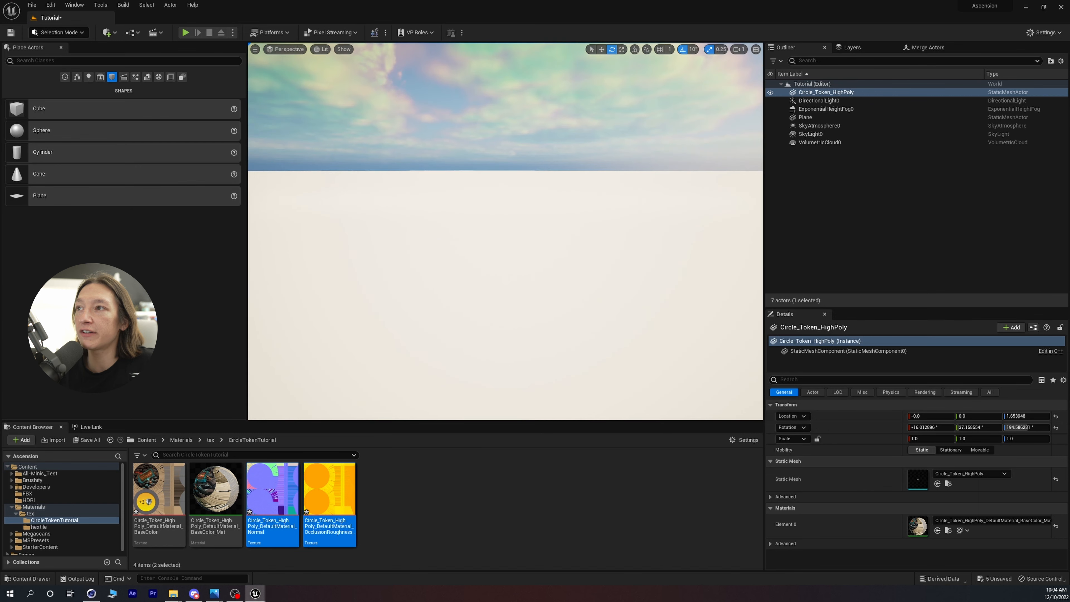
scroll(522, 175, down, 4)
scroll(522, 175, up, 4)
scroll(522, 175, down, 3)
scroll(492, 232, down, 2)
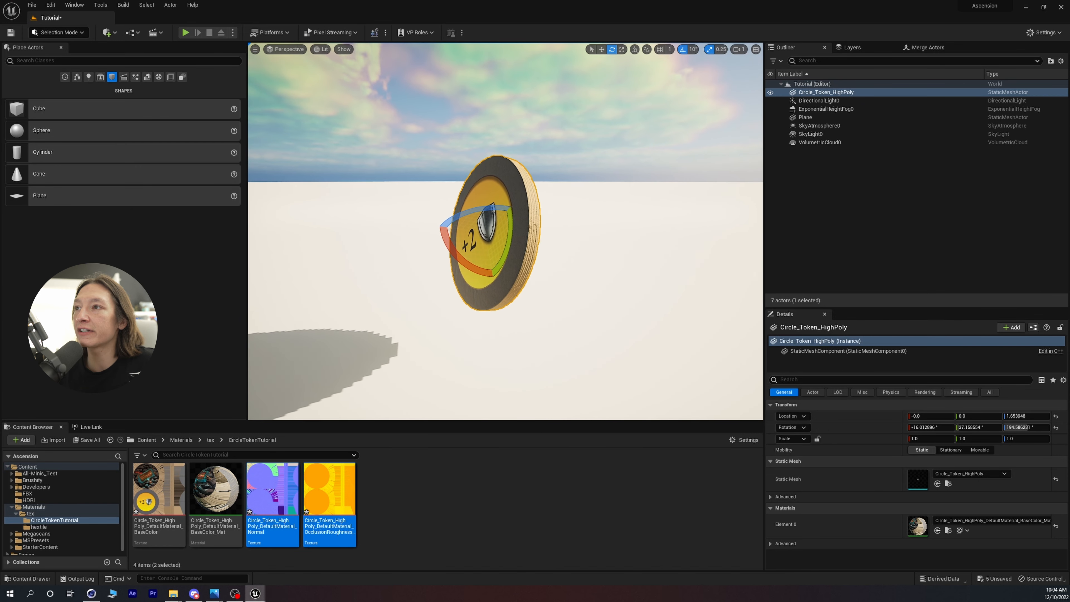
drag(495, 195, 512, 206)
drag(513, 205, 536, 224)
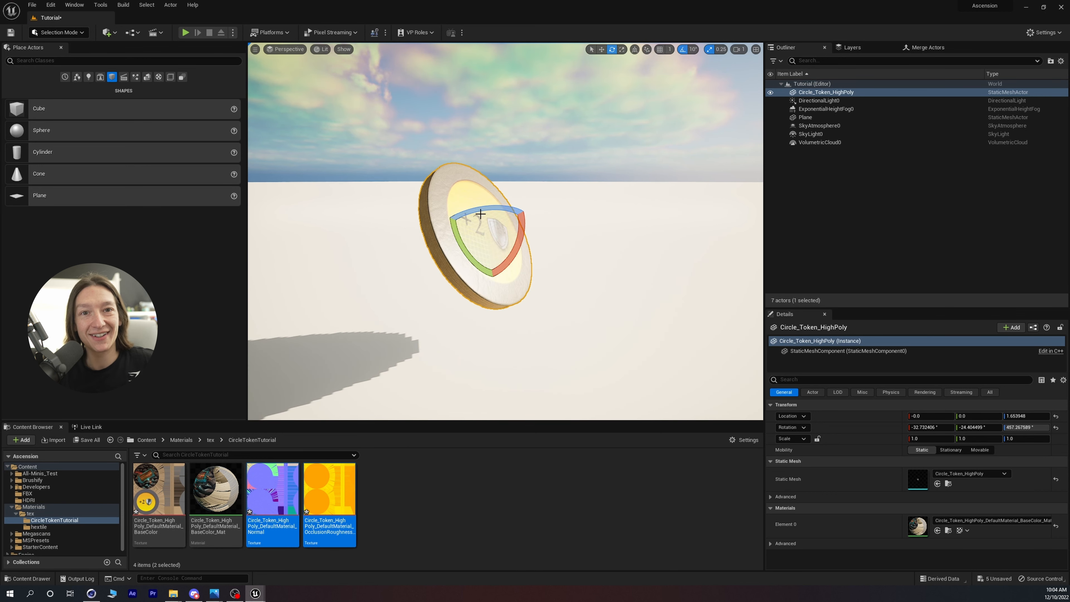